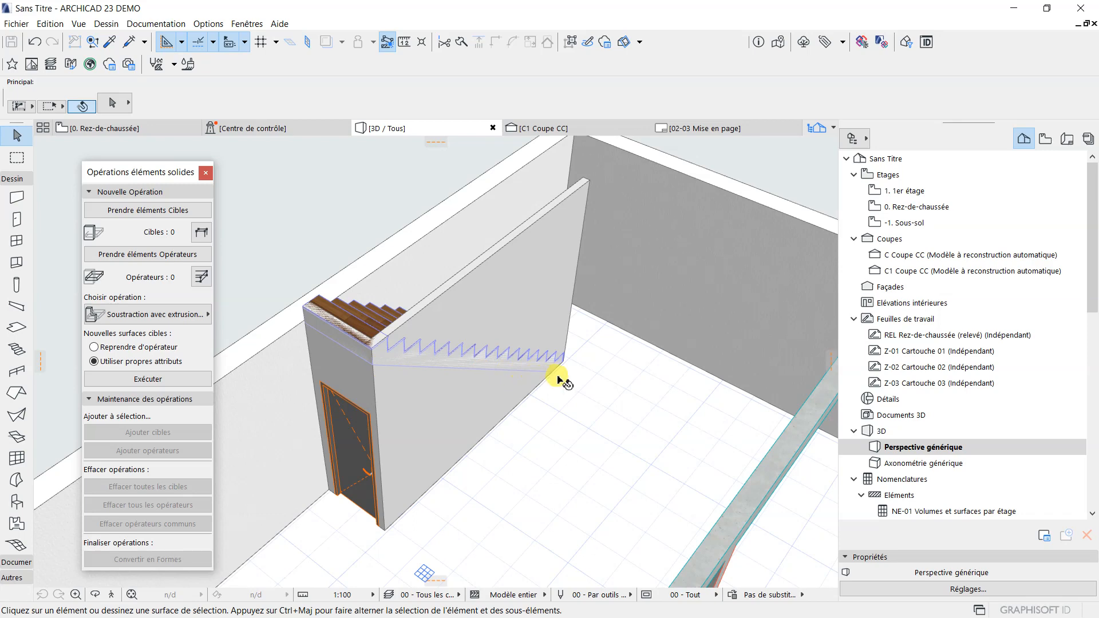
- Examine the straight staircase, its two enclosing walls and the door in 3D and on the Rez-de-chaussée plan
{"action": "scroll", "coordinate": [349, 452], "scroll_direction": "up", "scroll_amount": 3}
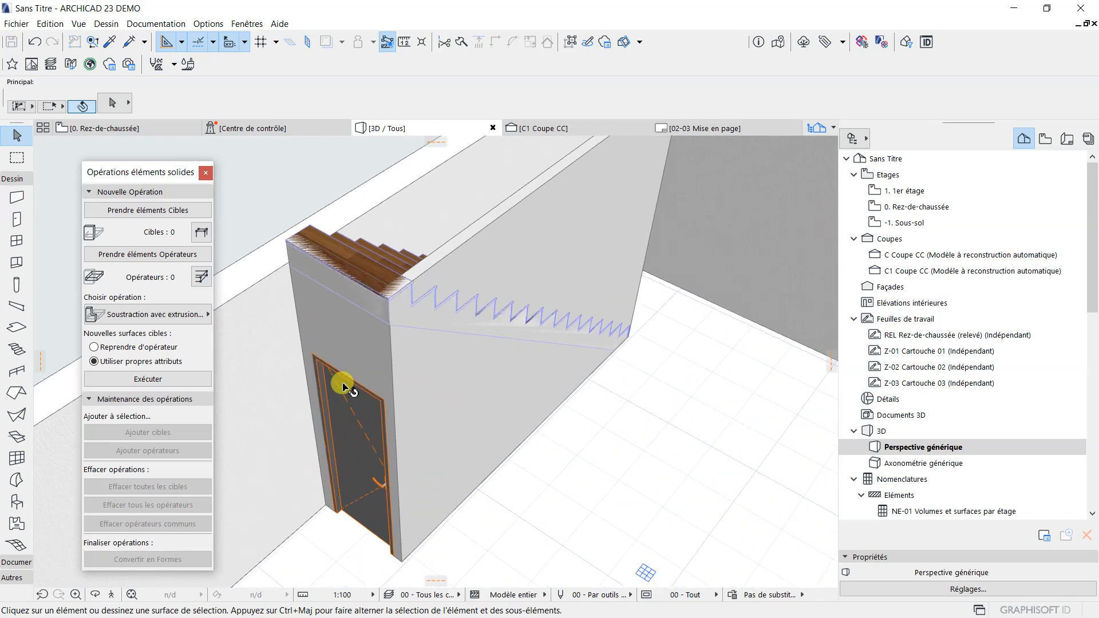
{"action": "scroll", "coordinate": [375, 501], "scroll_direction": "up", "scroll_amount": 2}
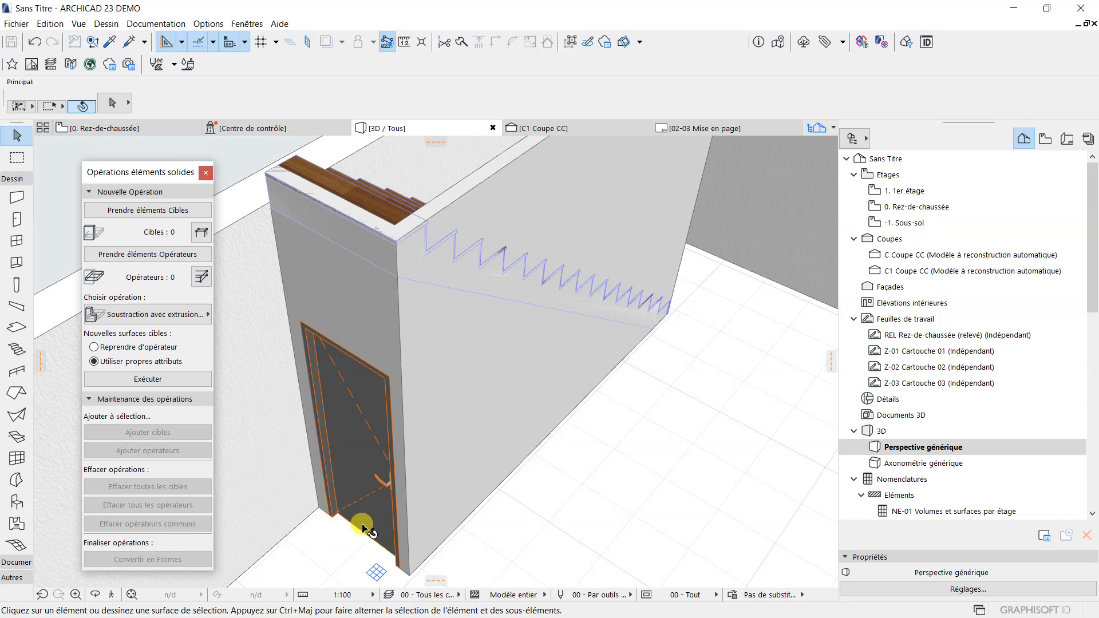
{"action": "scroll", "coordinate": [393, 442], "scroll_direction": "down", "scroll_amount": 4}
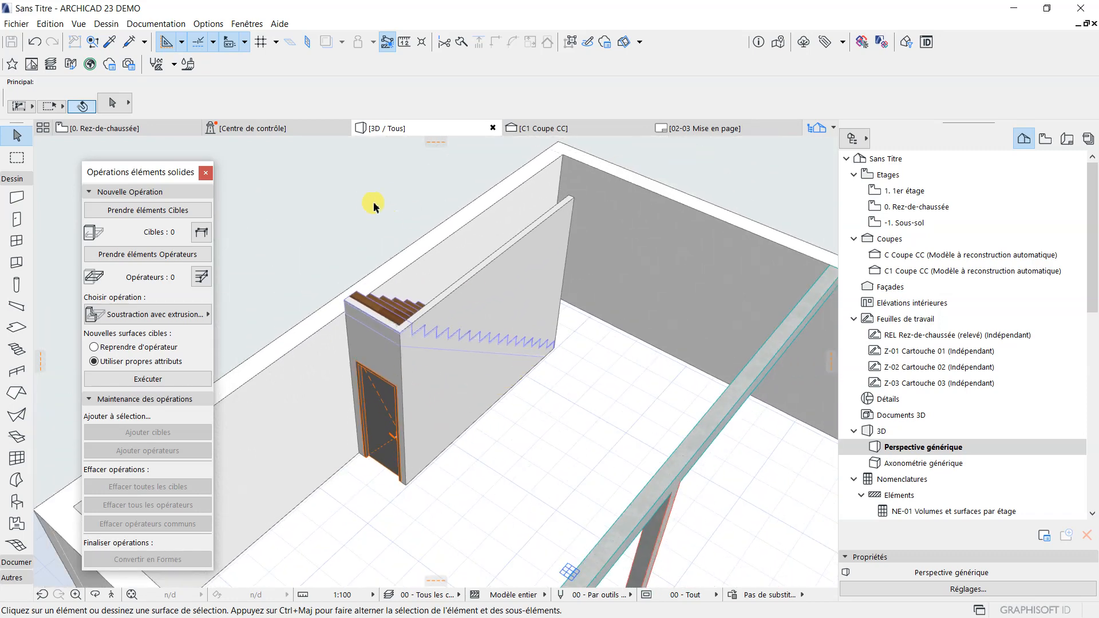
{"action": "left_click", "coordinate": [367, 213]}
{"action": "left_click", "coordinate": [354, 201]}
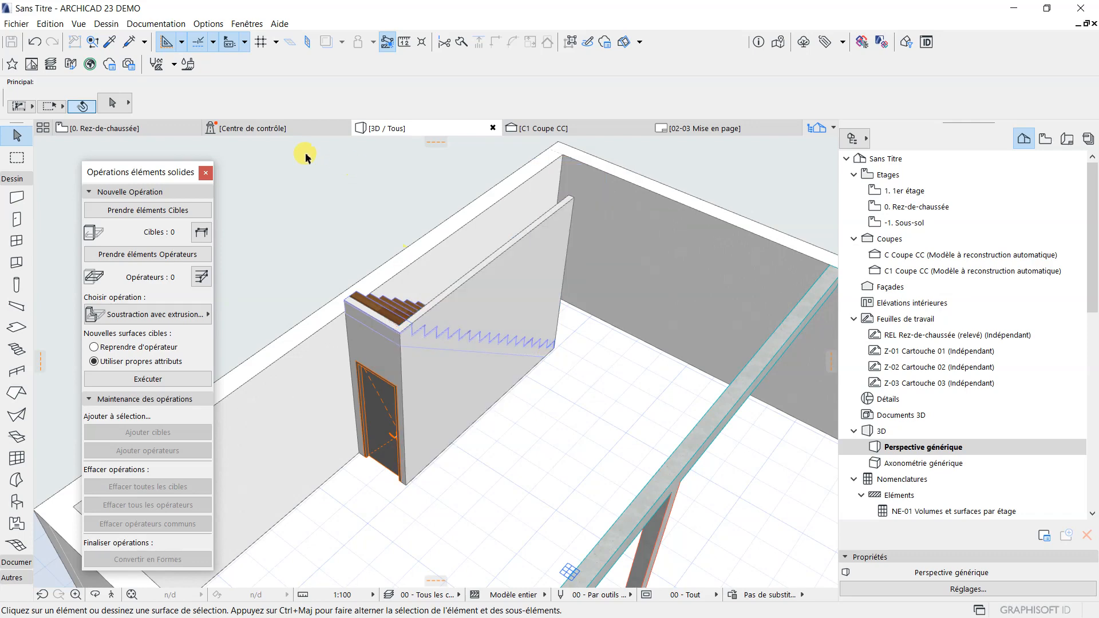
{"action": "left_click", "coordinate": [175, 127]}
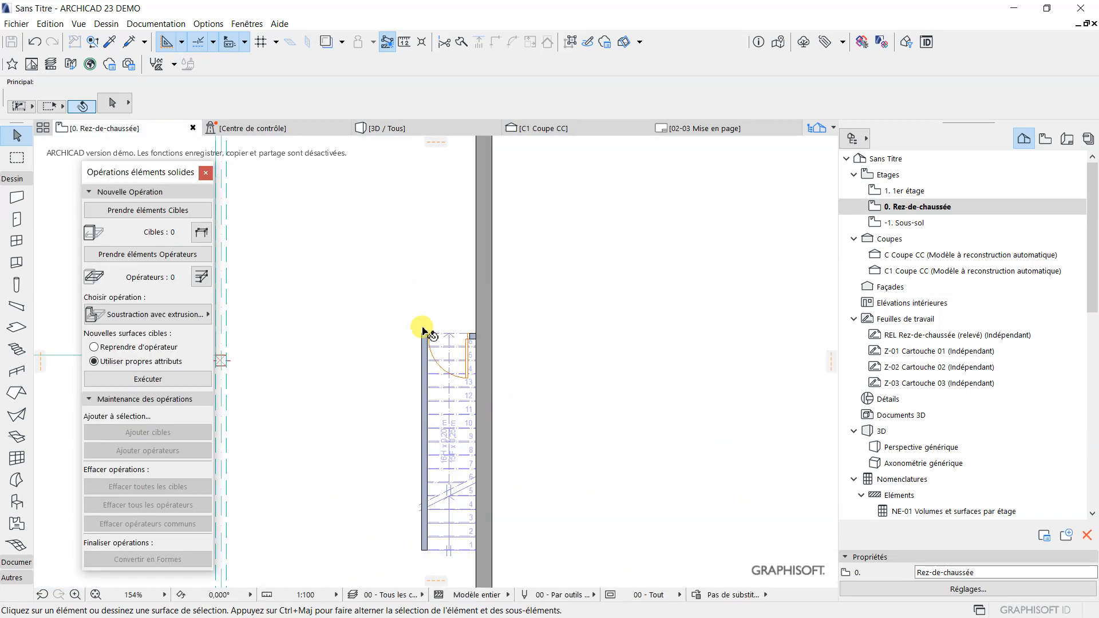
{"action": "scroll", "coordinate": [424, 326], "scroll_direction": "up", "scroll_amount": 5}
{"action": "scroll", "coordinate": [403, 352], "scroll_direction": "up", "scroll_amount": 3}
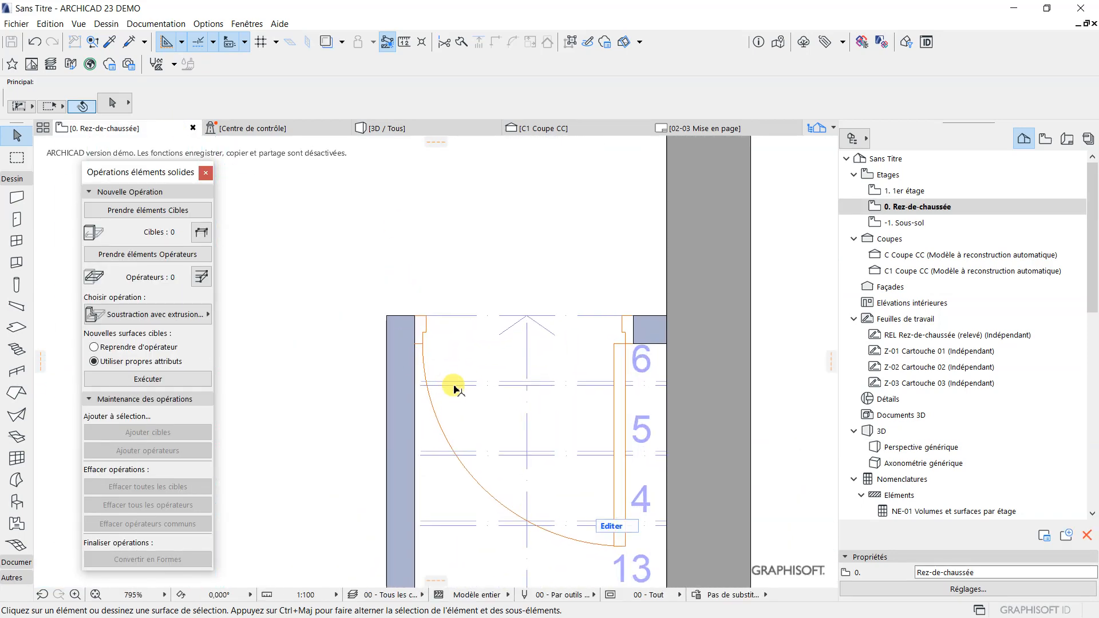
{"action": "left_click", "coordinate": [452, 320]}
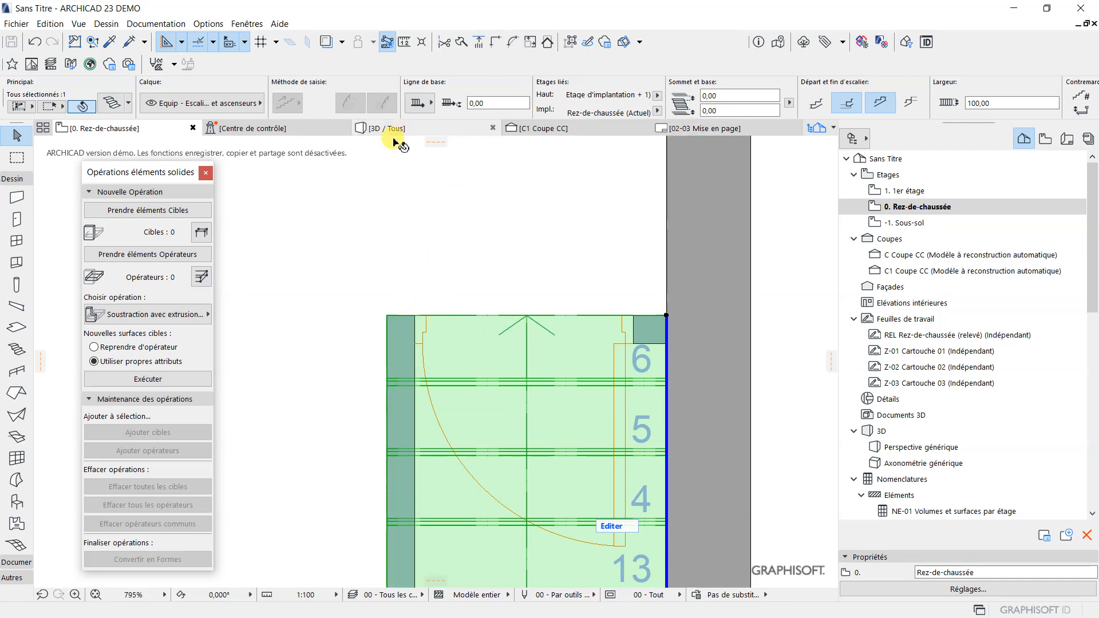
{"action": "left_click", "coordinate": [425, 137]}
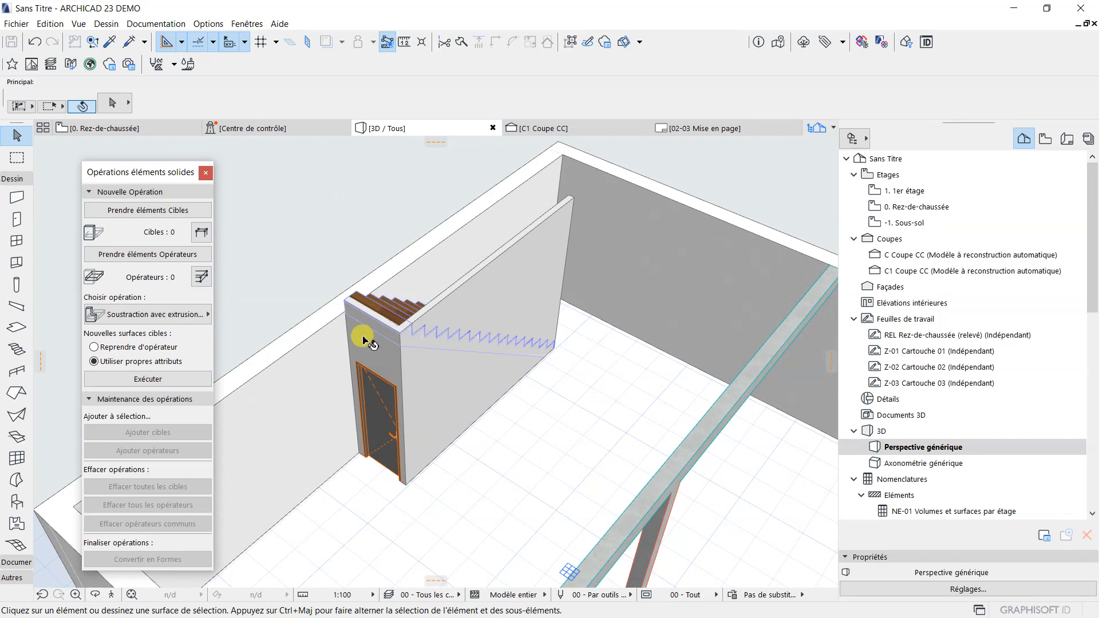
- Select the two walls enclosing the staircase, open Opérations éléments solides for them, and place its window clear of the walls
{"action": "left_click", "coordinate": [401, 367]}
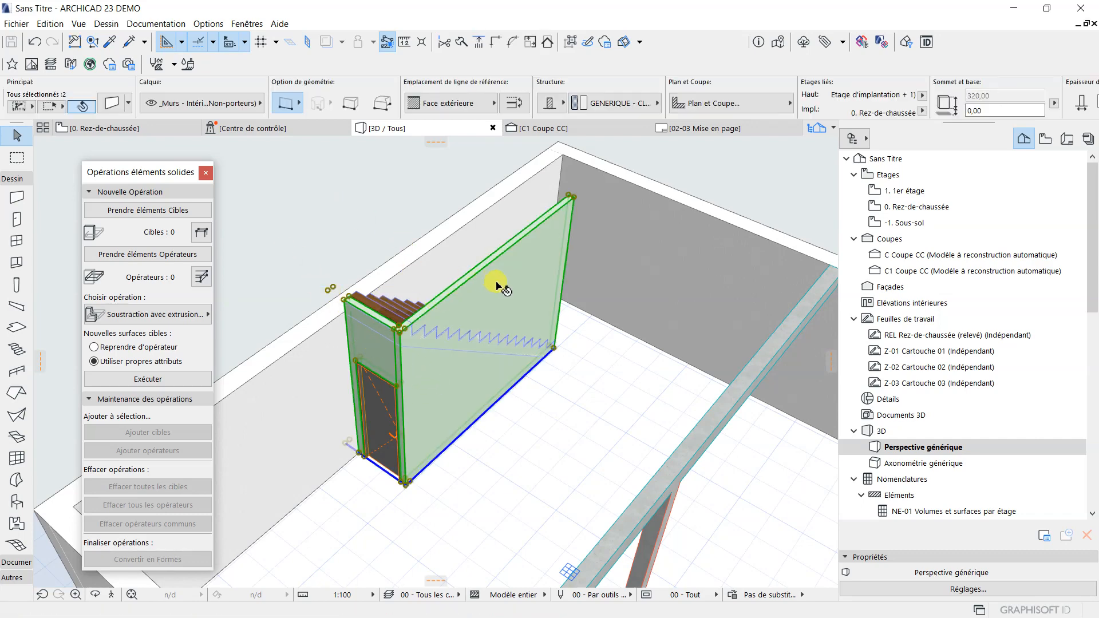
{"action": "right_click", "coordinate": [500, 287]}
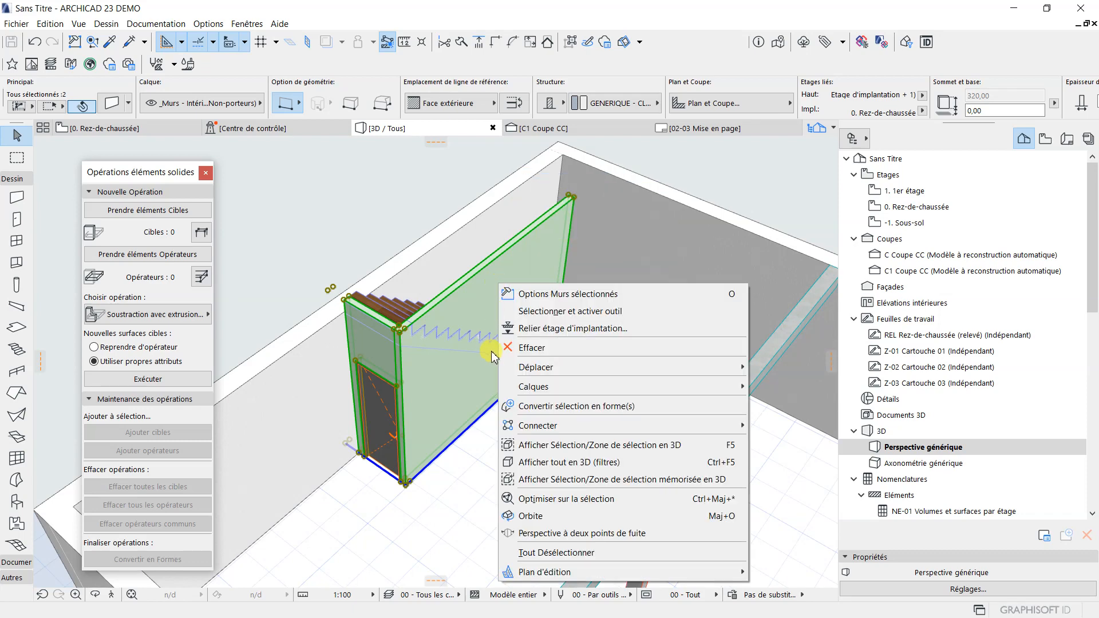
{"action": "mouse_move", "coordinate": [534, 430]}
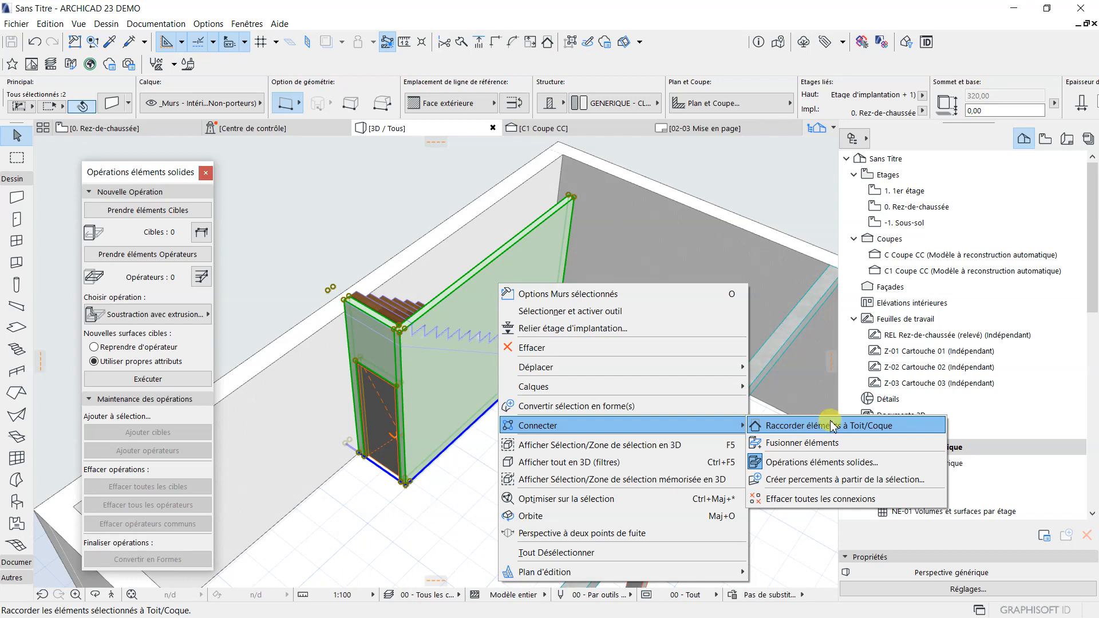
{"action": "left_click", "coordinate": [808, 466]}
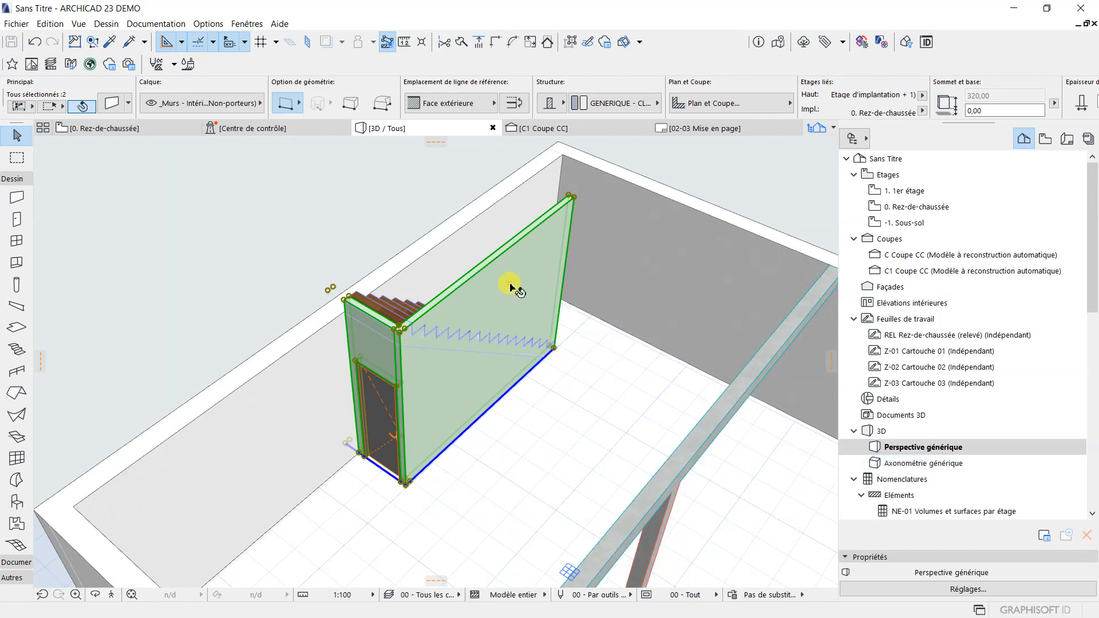
{"action": "right_click", "coordinate": [512, 288]}
{"action": "mouse_move", "coordinate": [569, 428]}
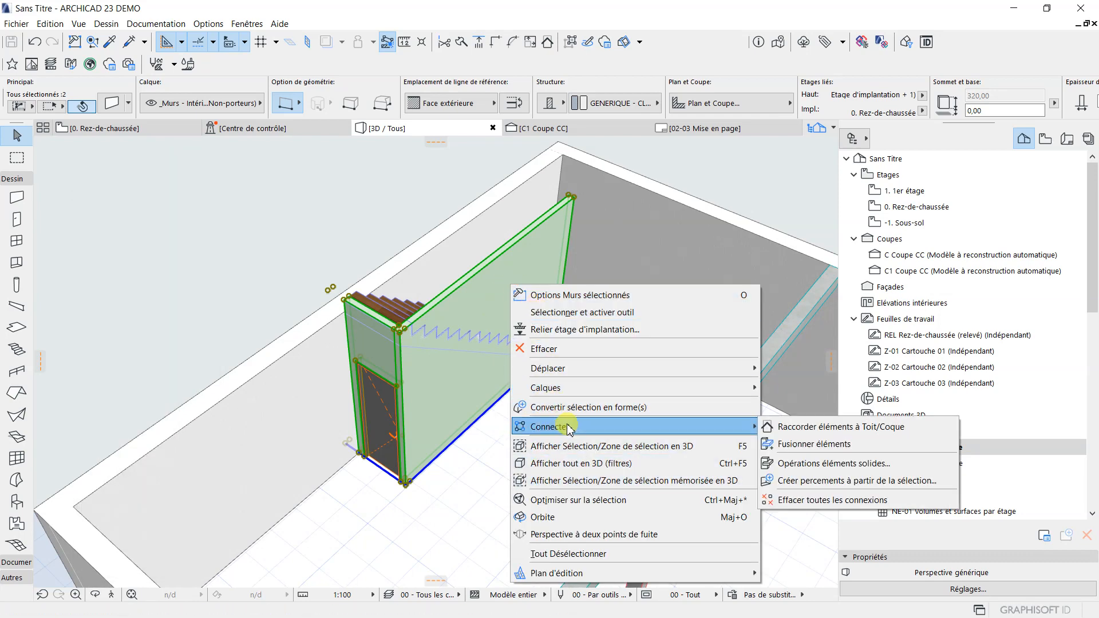
{"action": "left_click", "coordinate": [799, 470]}
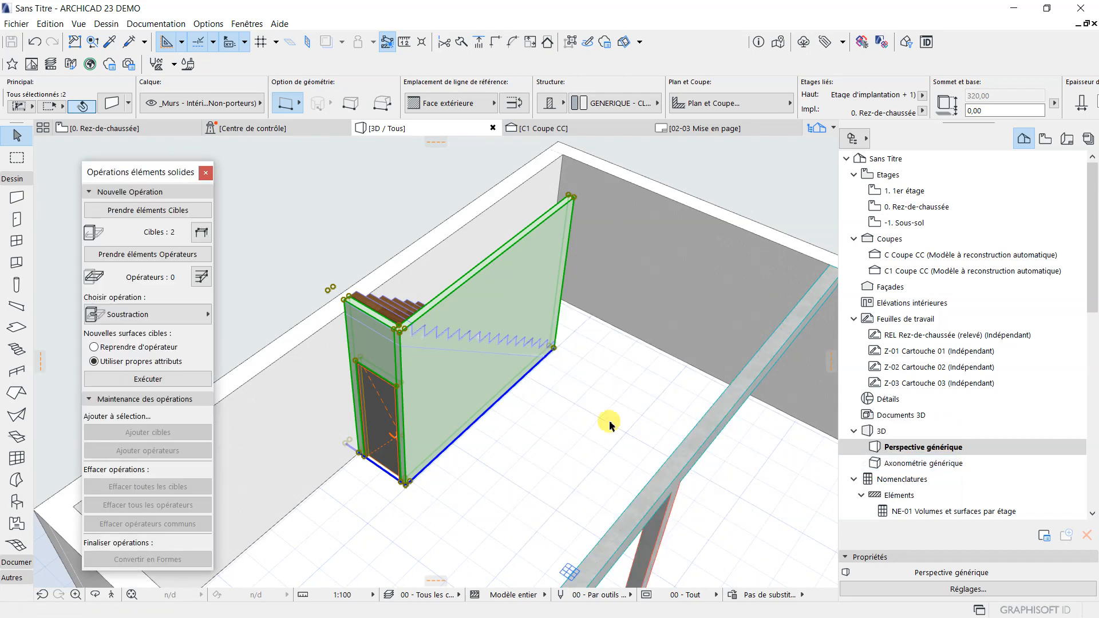
{"action": "left_click_drag", "start_coordinate": [150, 172], "coordinate": [690, 157]}
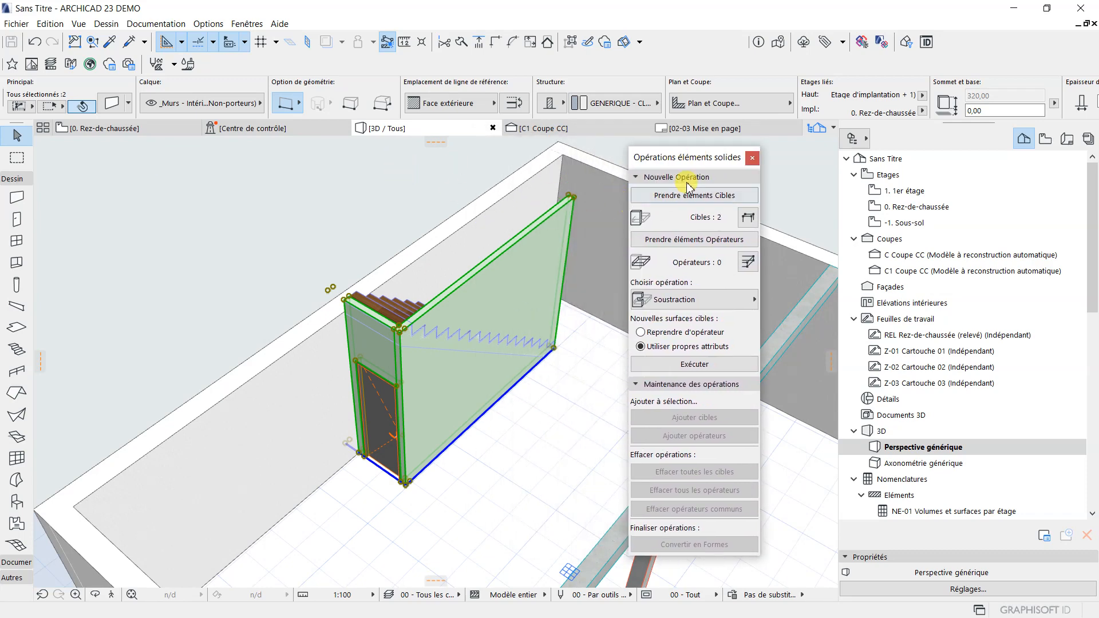
- Assign the two enclosing walls as target elements and the staircase as the operator of a new solid operation
{"action": "left_click", "coordinate": [357, 204]}
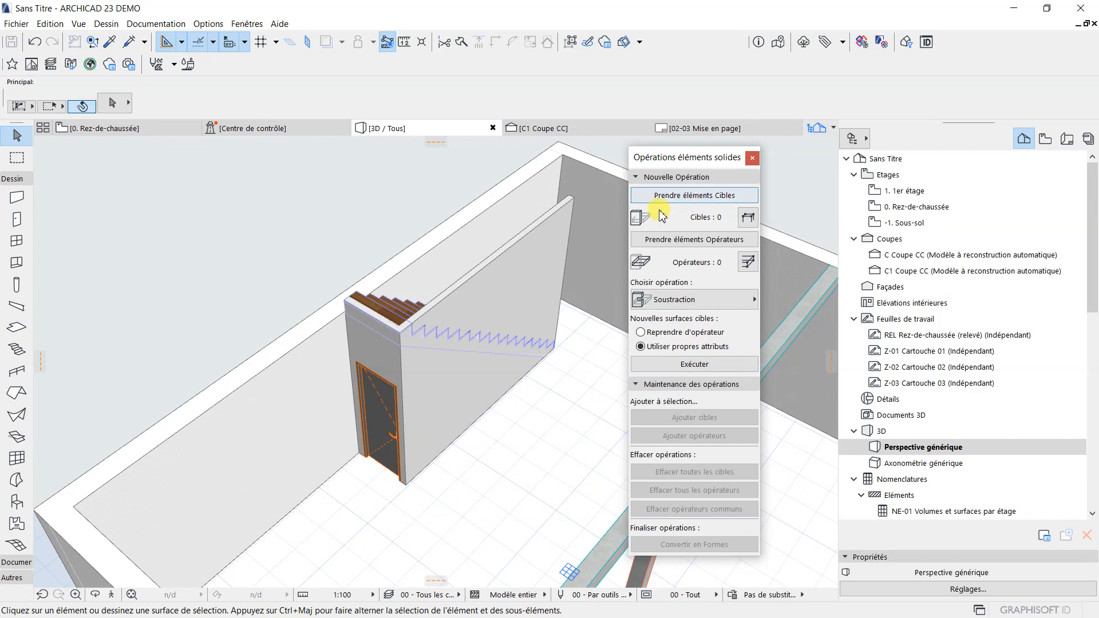
{"action": "left_click", "coordinate": [543, 258]}
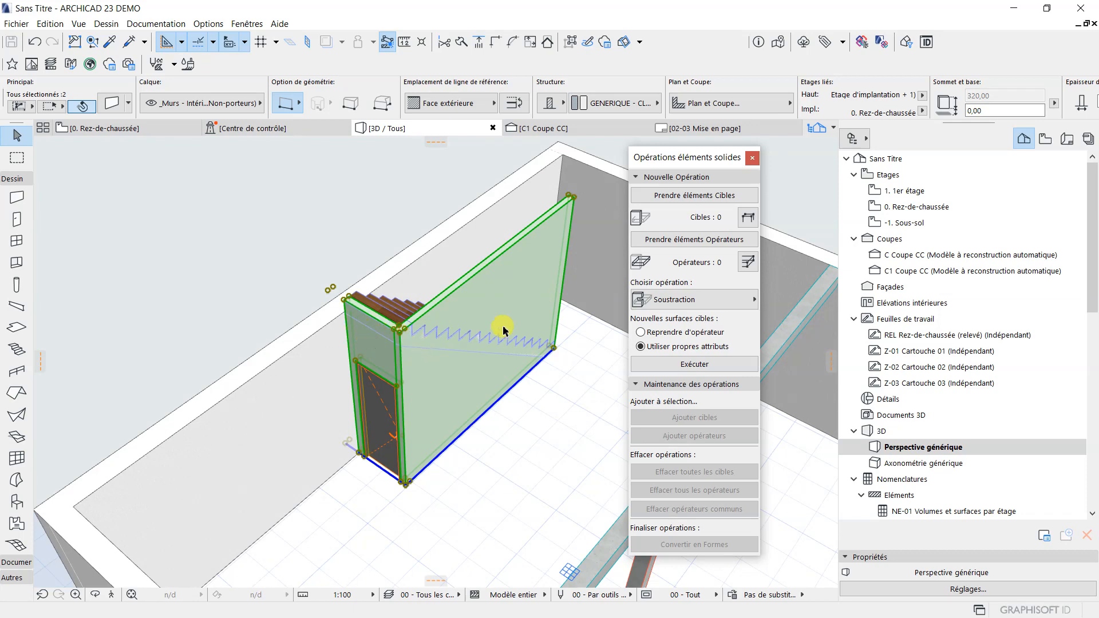
{"action": "left_click", "coordinate": [706, 197]}
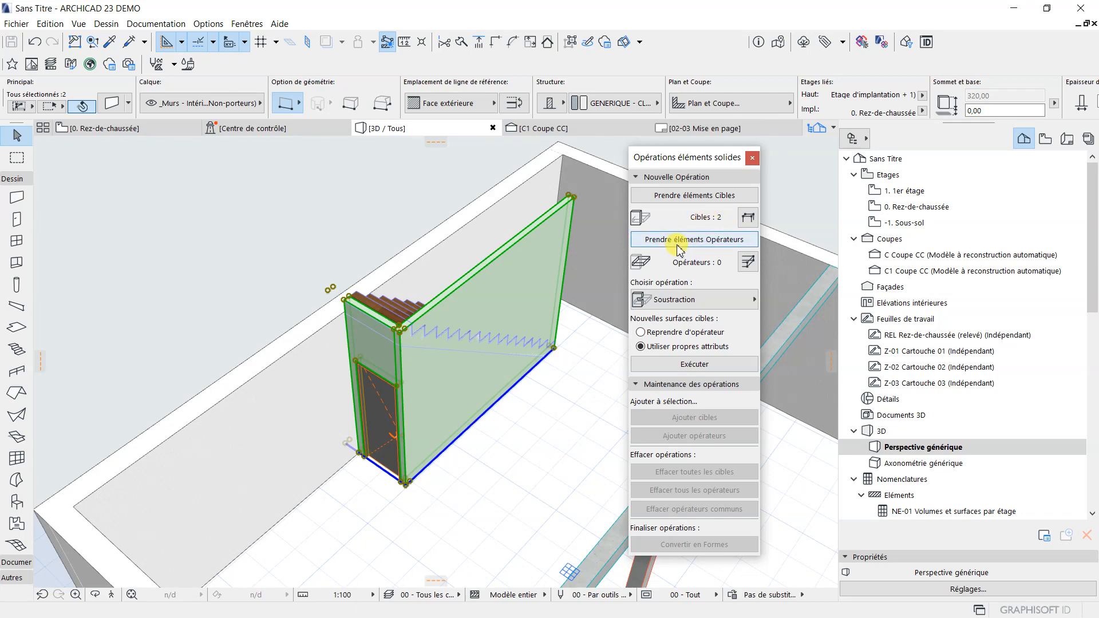
{"action": "left_click", "coordinate": [427, 201]}
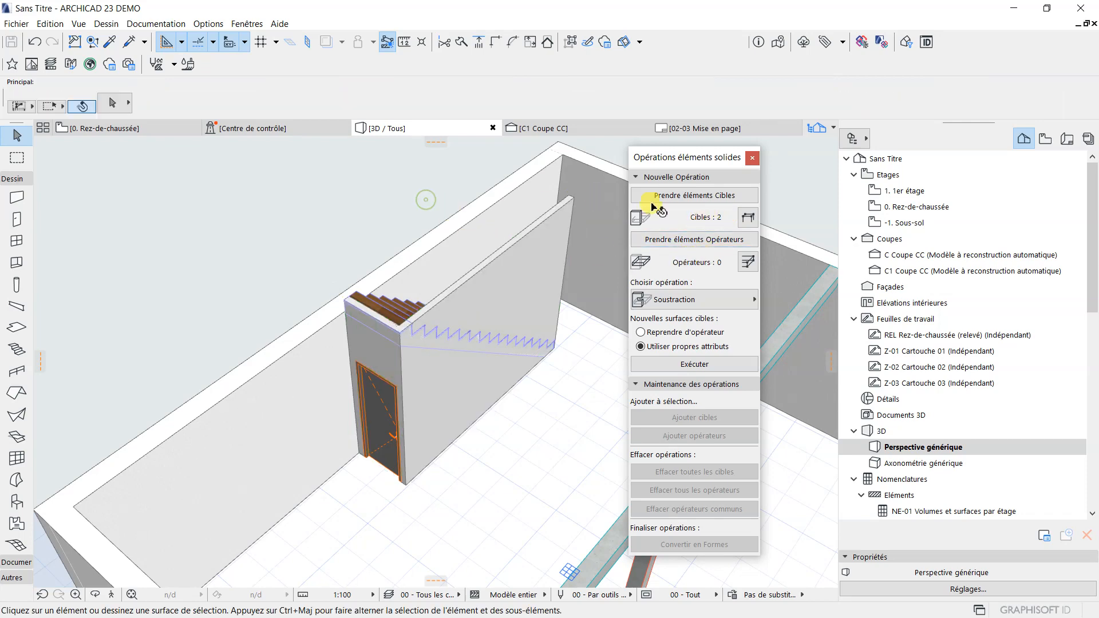
{"action": "left_click", "coordinate": [696, 240]}
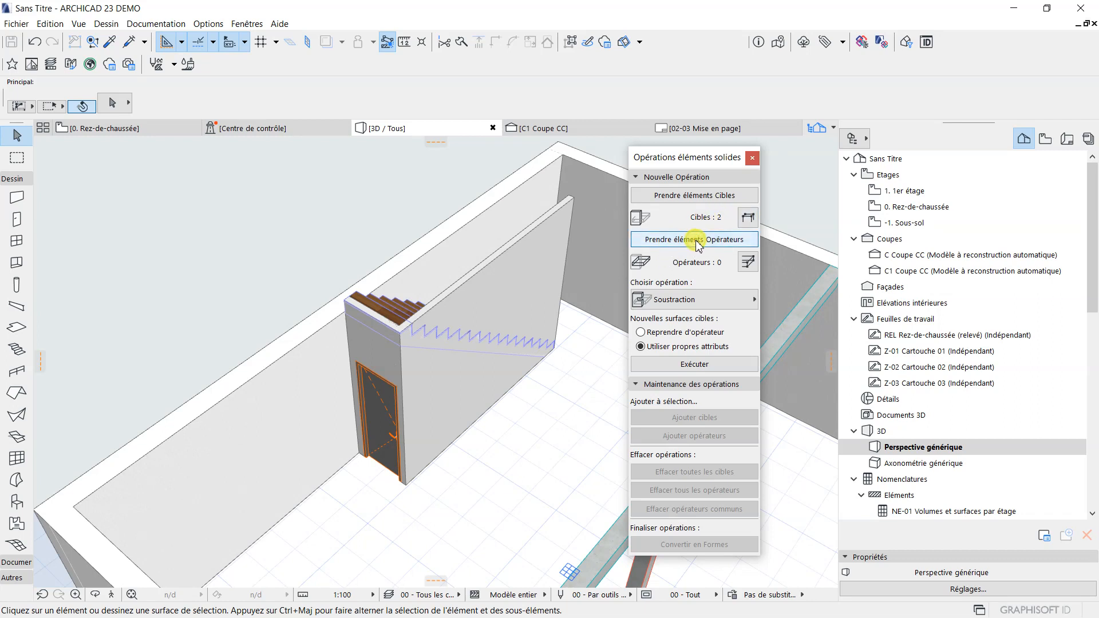
{"action": "left_click", "coordinate": [397, 313]}
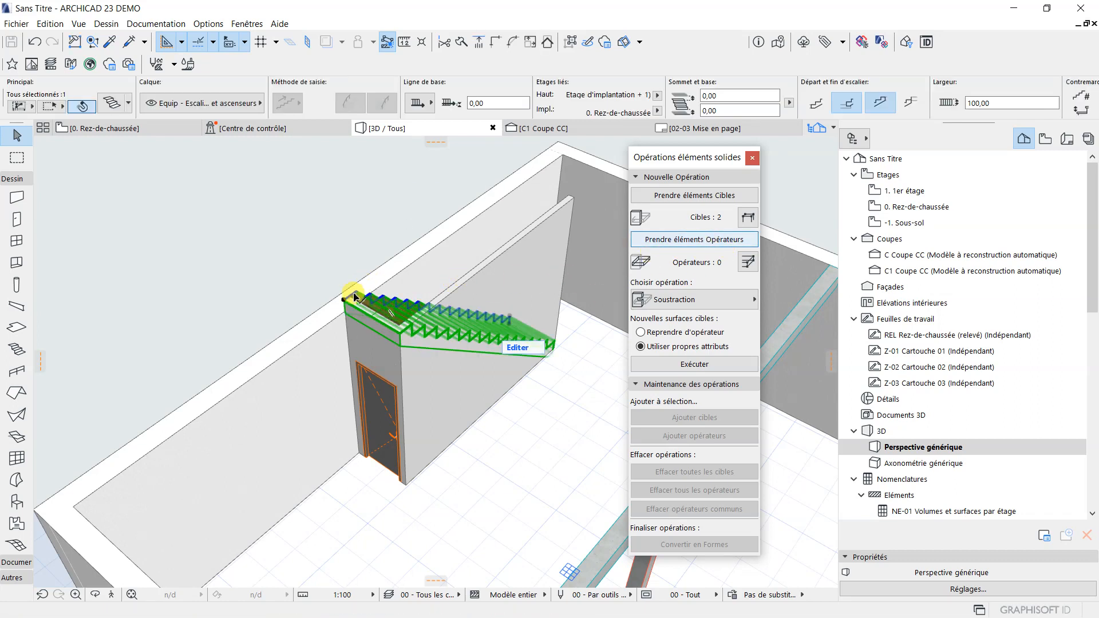
{"action": "left_click", "coordinate": [703, 243]}
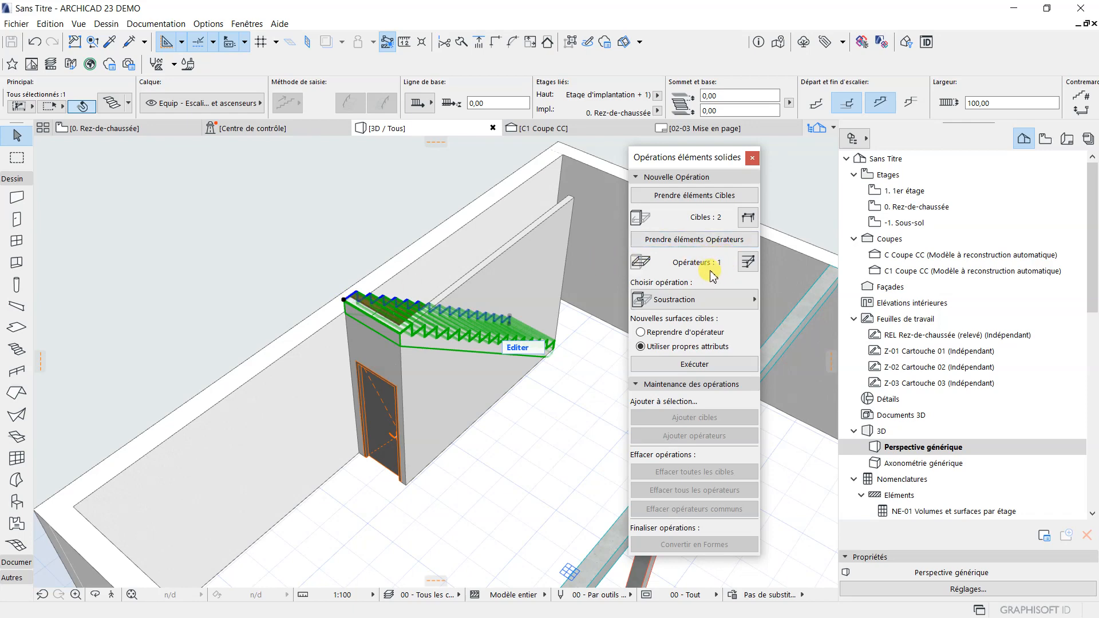
- Subtract the staircase from the two walls using Soustraction avec extrusion vers le haut
{"action": "left_click", "coordinate": [720, 308]}
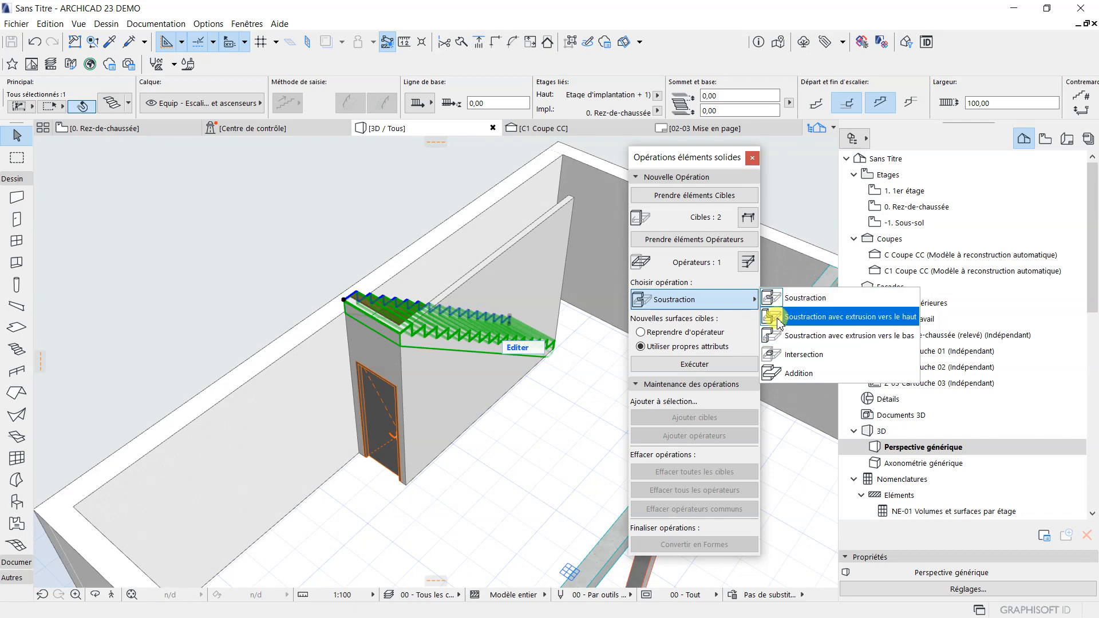
{"action": "left_click", "coordinate": [874, 318]}
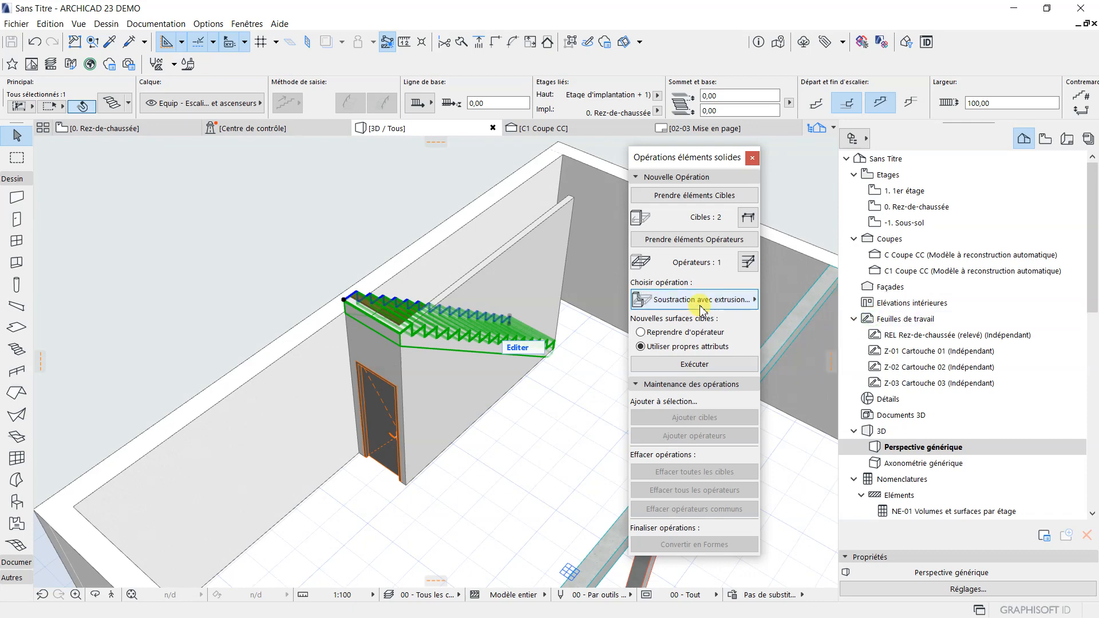
{"action": "left_click", "coordinate": [695, 365]}
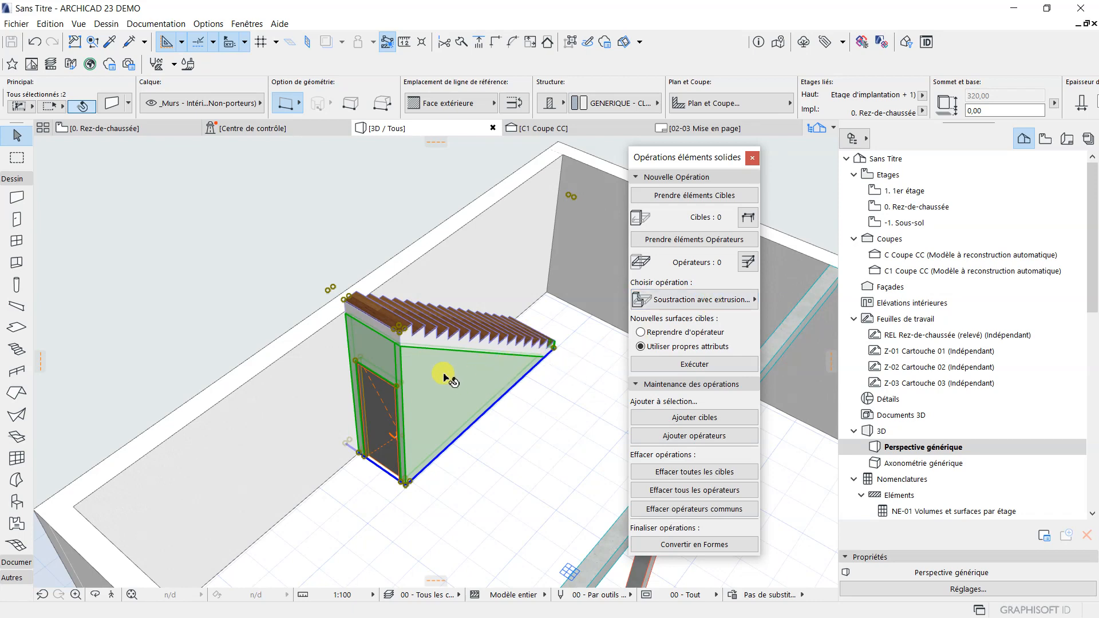
- Clear all connections of the two cut walls to remove the upward-extrusion subtraction, and deselect them
{"action": "right_click", "coordinate": [464, 385]}
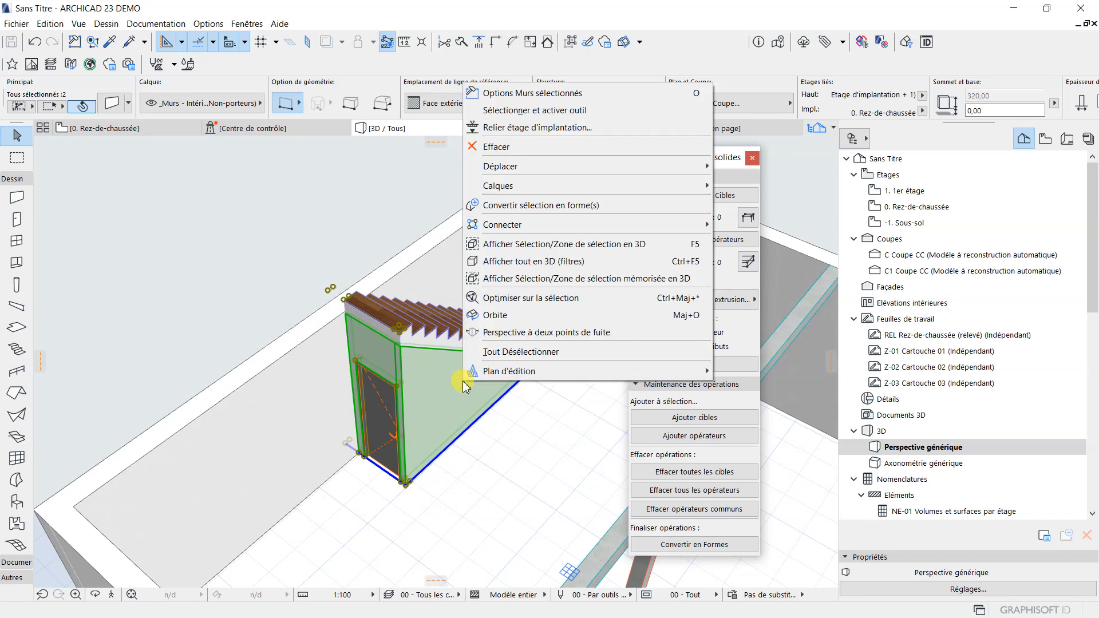
{"action": "mouse_move", "coordinate": [515, 224]}
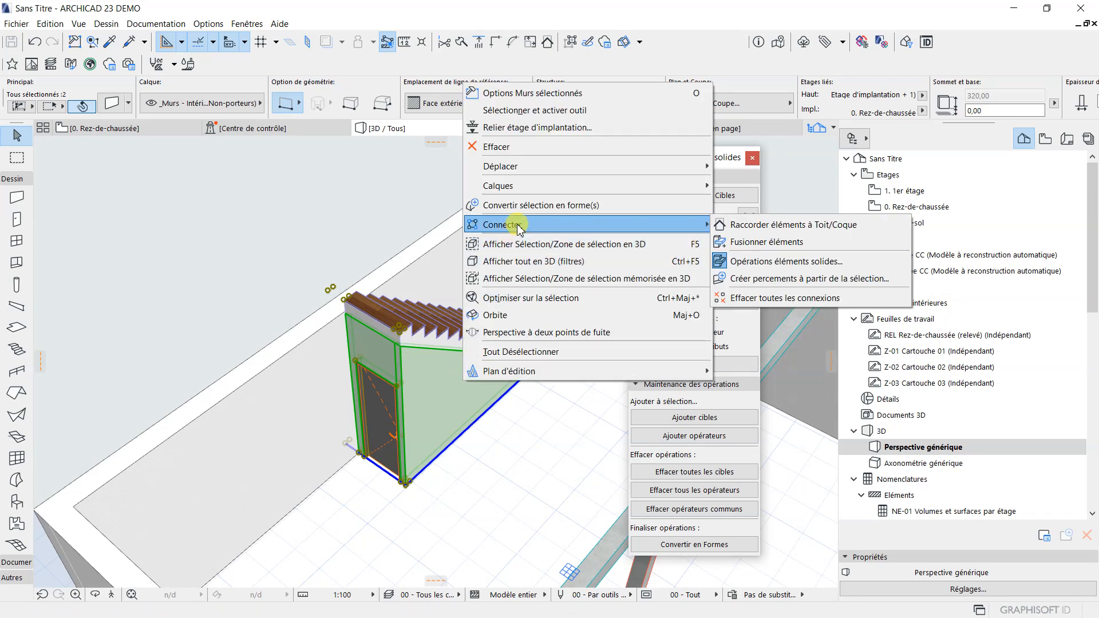
{"action": "left_click", "coordinate": [756, 299]}
{"action": "left_click", "coordinate": [364, 248]}
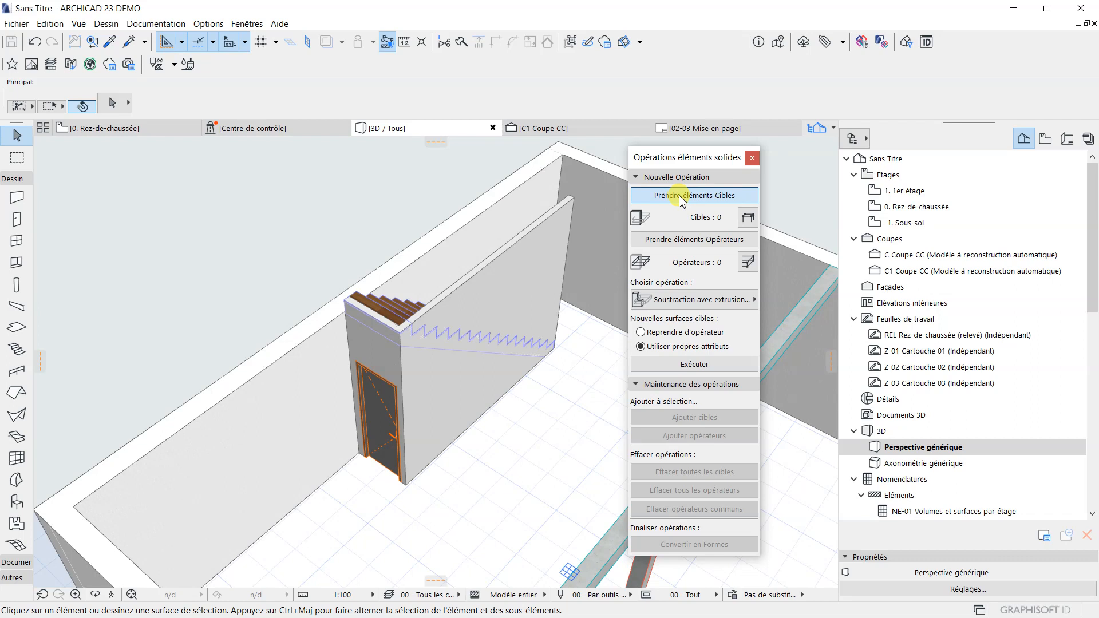
- Assign the two restored walls as targets again, with the staircase as operator
{"action": "left_click", "coordinate": [518, 255]}
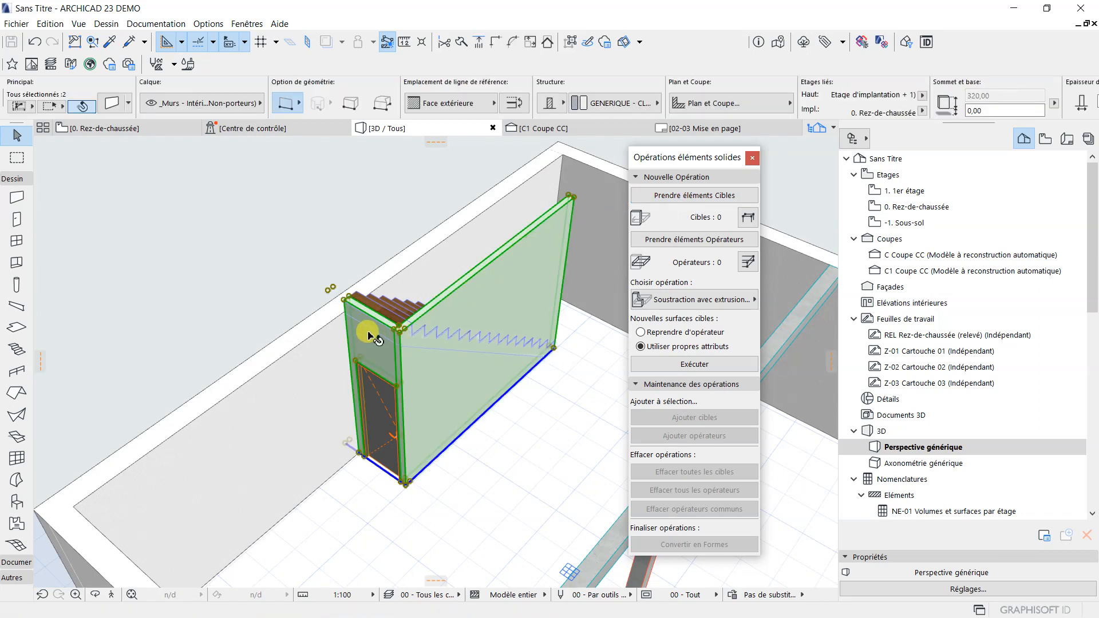
{"action": "left_click", "coordinate": [691, 195]}
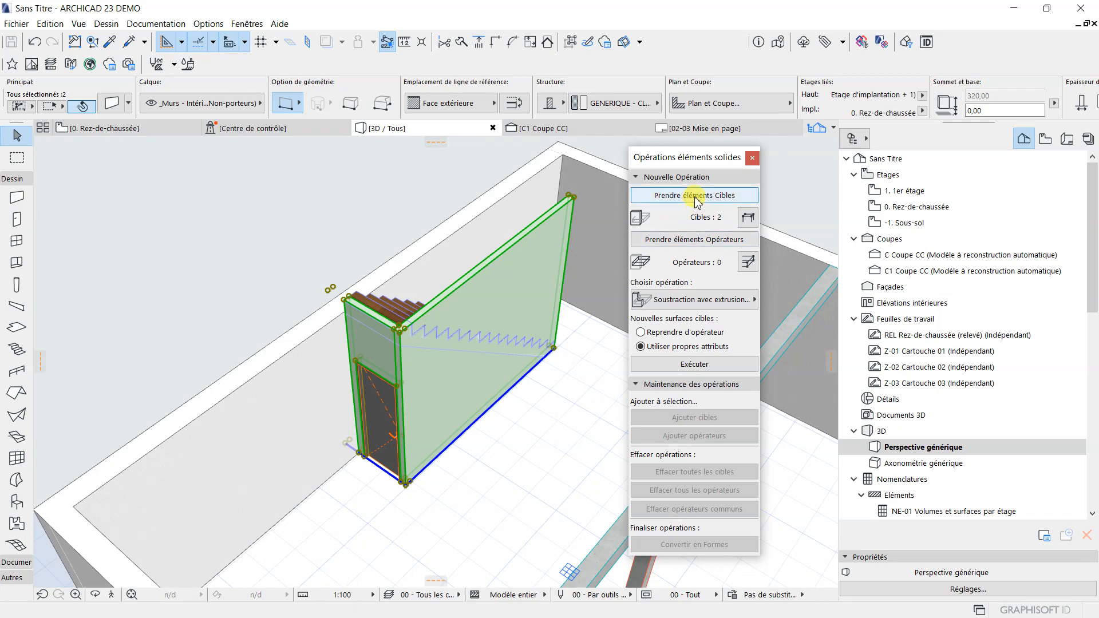
{"action": "left_click", "coordinate": [440, 194]}
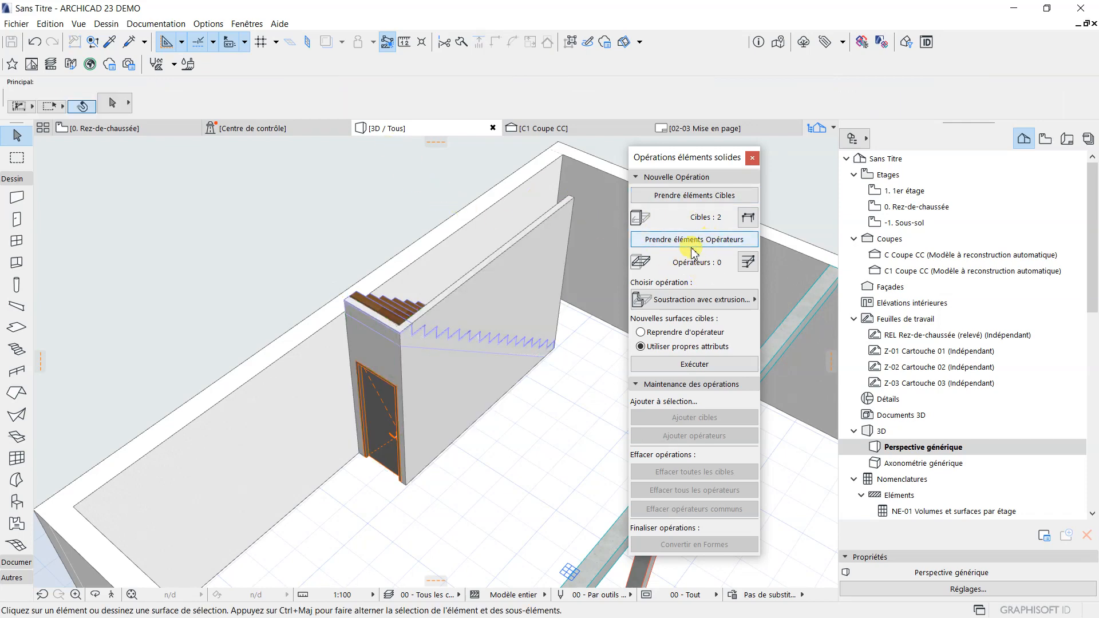
{"action": "left_click", "coordinate": [403, 309]}
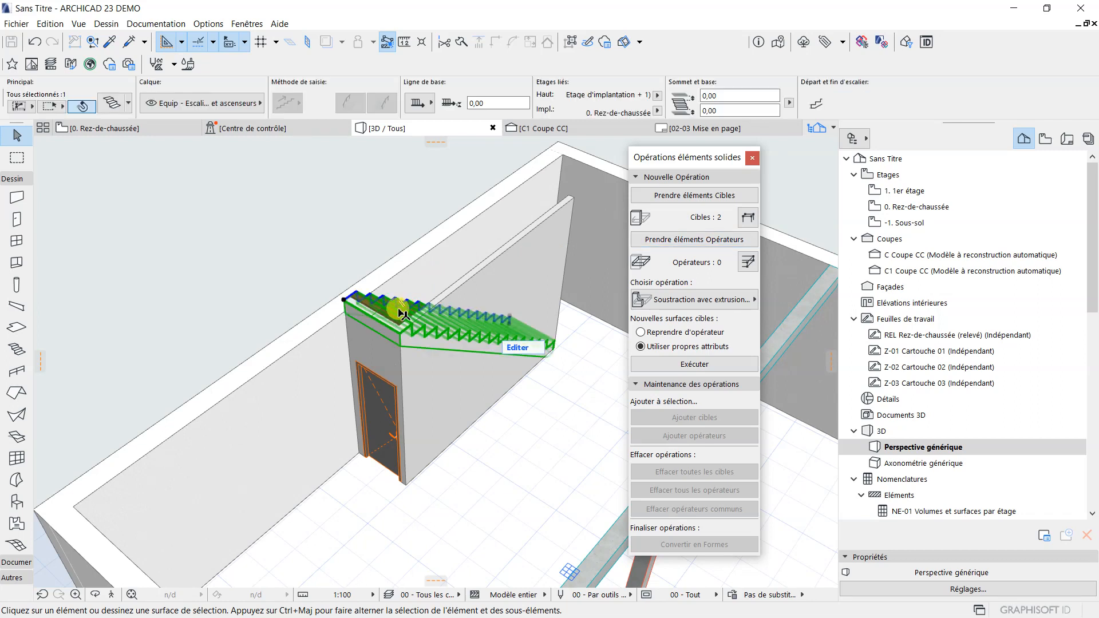
{"action": "left_click", "coordinate": [704, 246]}
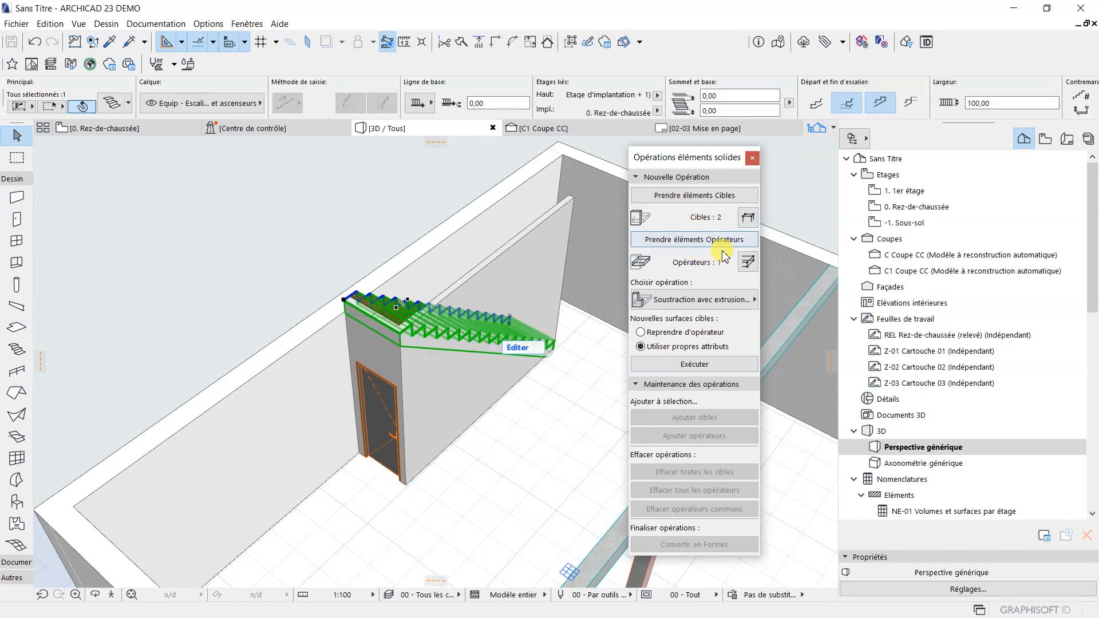
- Subtract the staircase from the two target walls using Soustraction avec extrusion vers le bas
{"action": "left_click", "coordinate": [734, 301]}
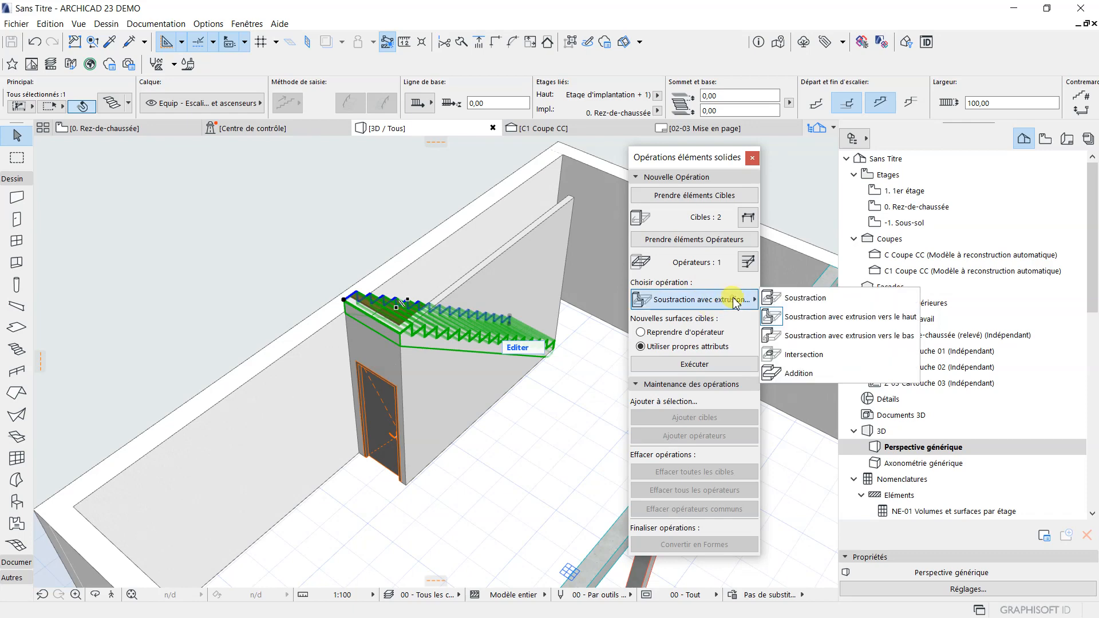
{"action": "left_click", "coordinate": [840, 340]}
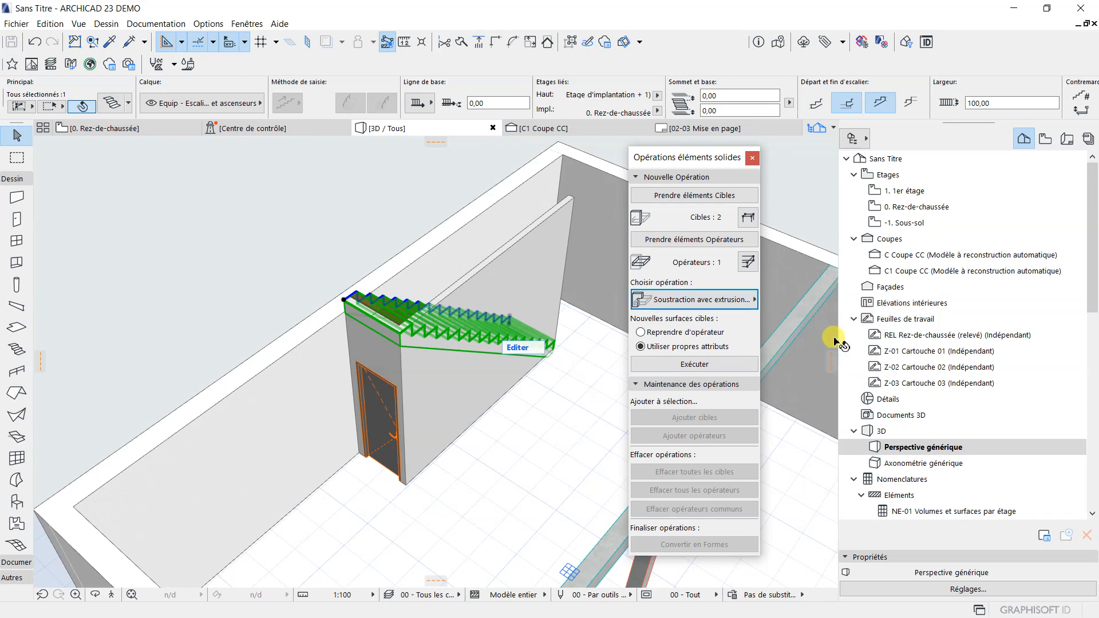
{"action": "left_click", "coordinate": [675, 365]}
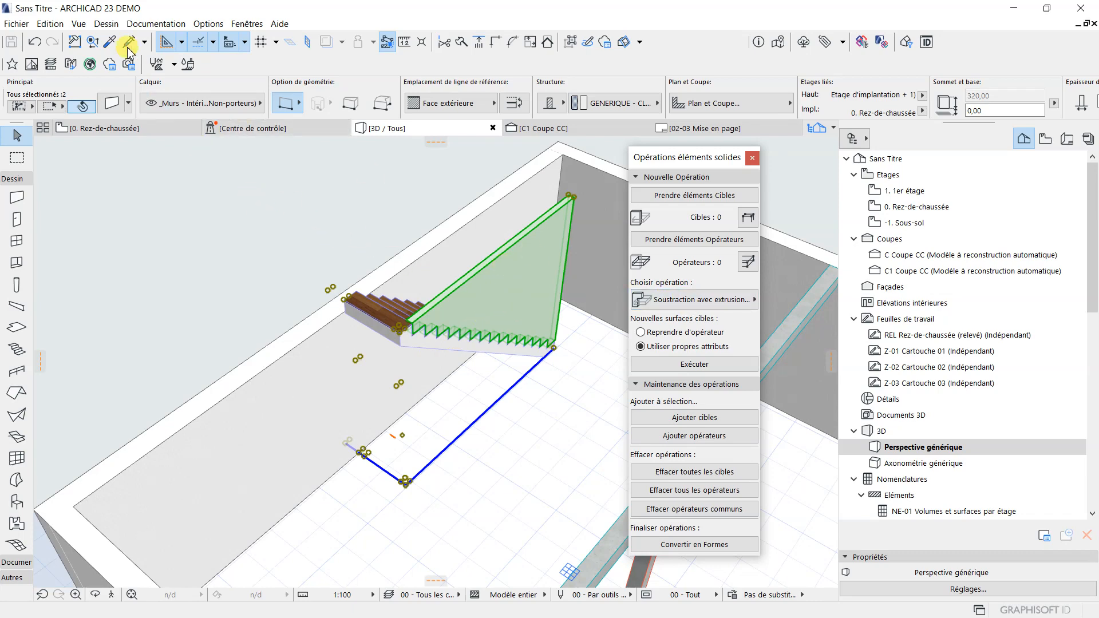
- Undo the downward-extrusion subtraction and the clearing of the walls' connections, and deselect the walls
{"action": "left_click", "coordinate": [35, 43]}
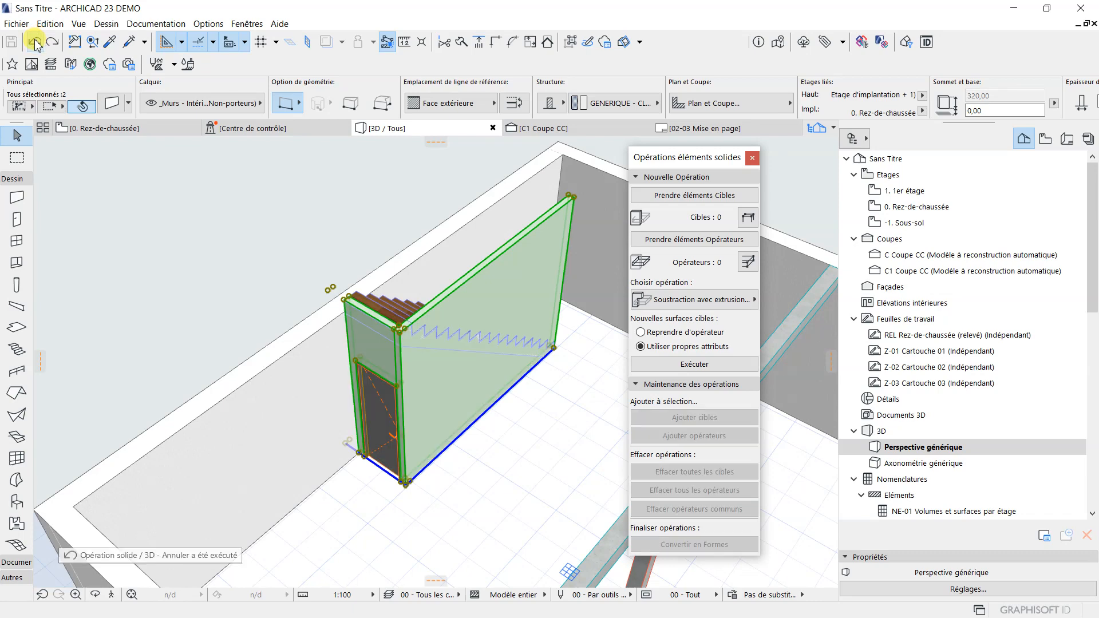
{"action": "left_click", "coordinate": [36, 42]}
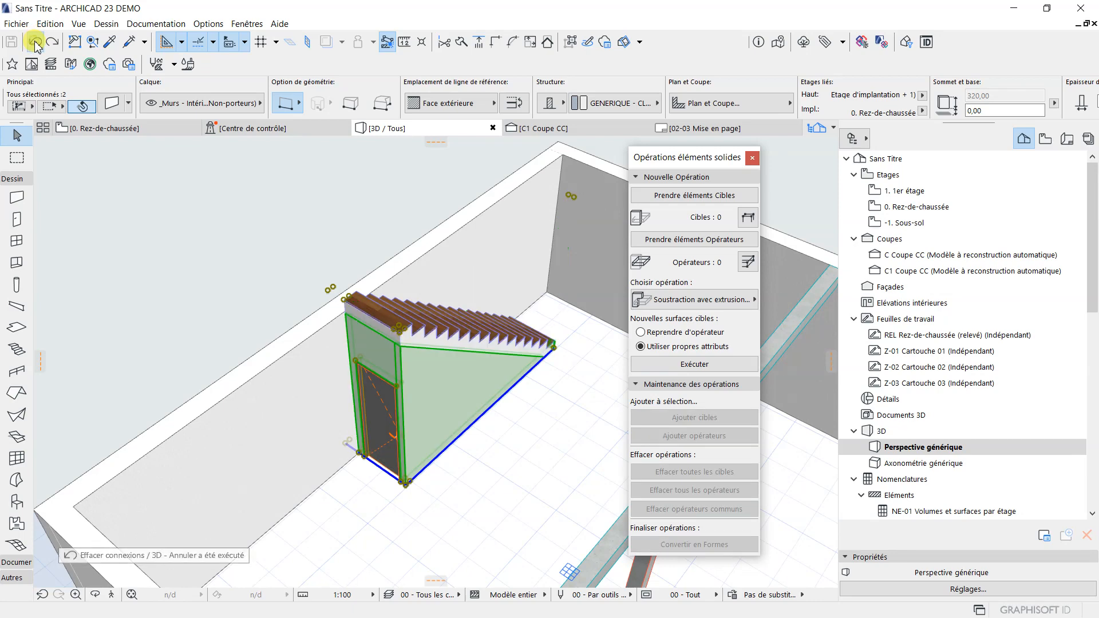
{"action": "left_click", "coordinate": [328, 222]}
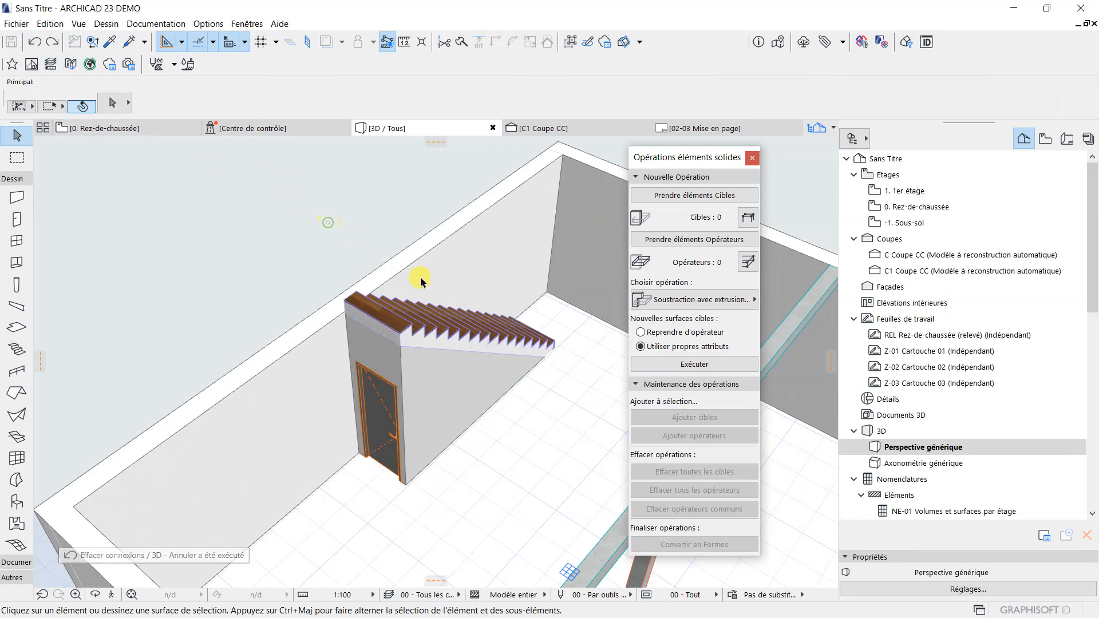
{"action": "left_click", "coordinate": [449, 377]}
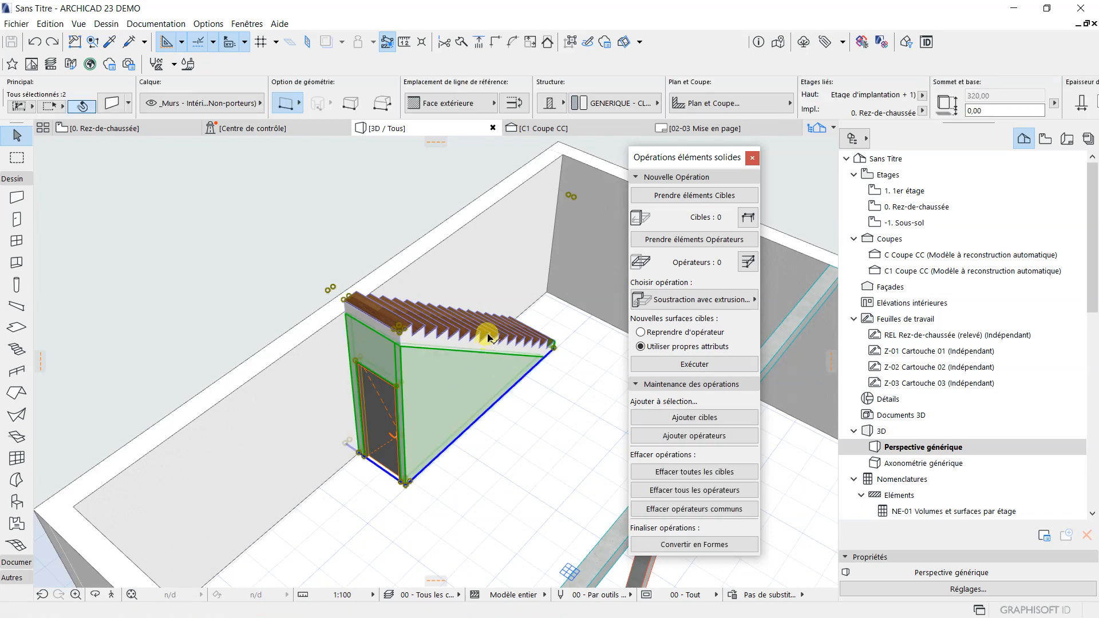
{"action": "left_click", "coordinate": [448, 341]}
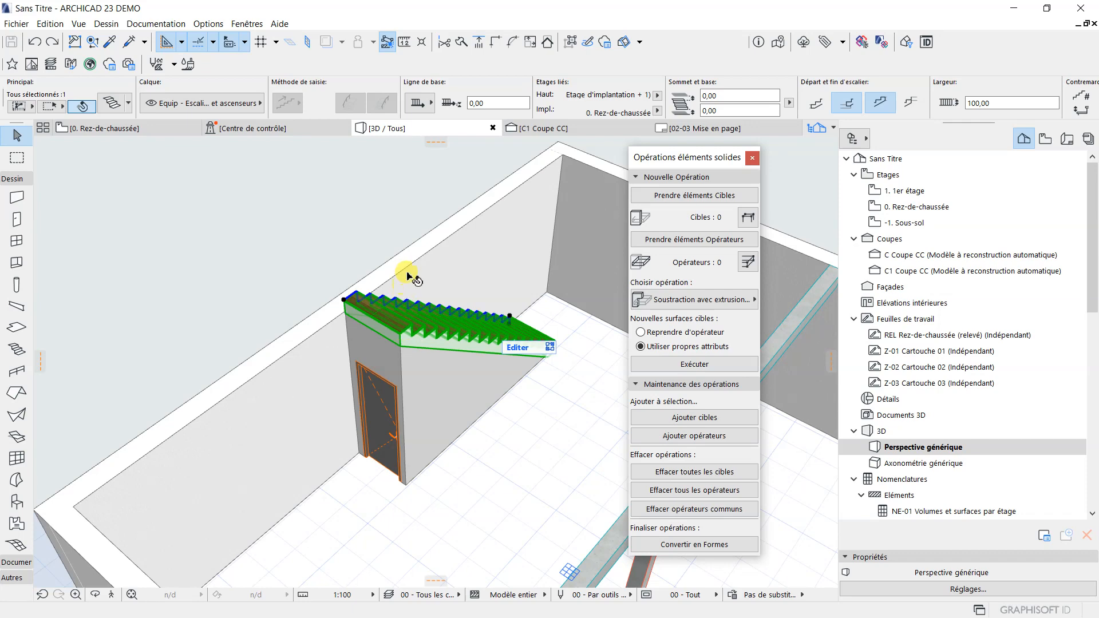
{"action": "left_click", "coordinate": [419, 377]}
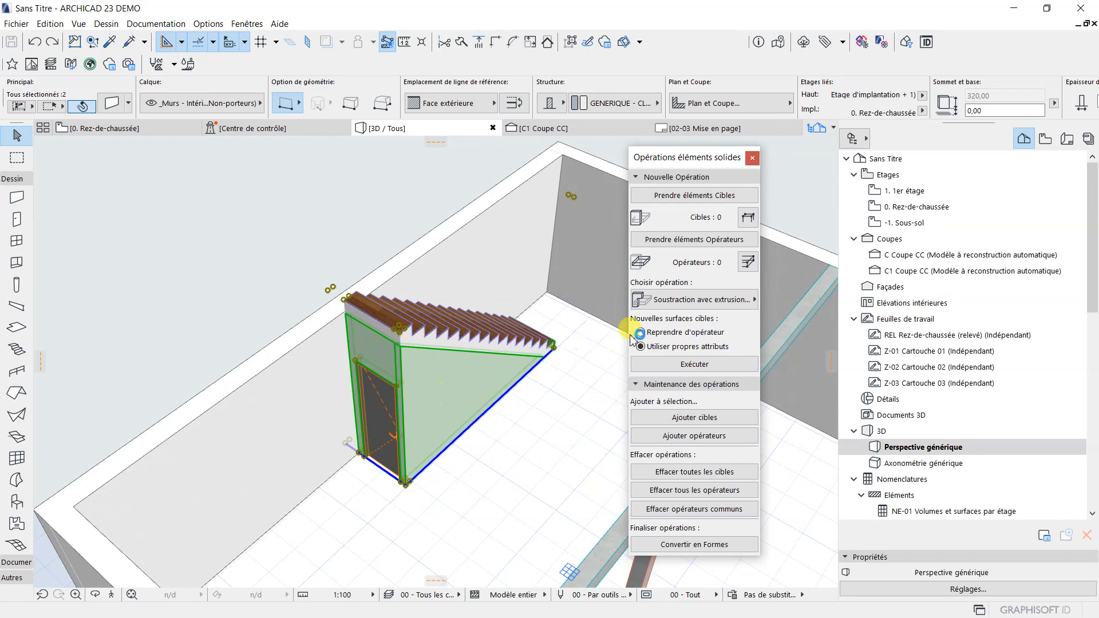
{"action": "left_click", "coordinate": [349, 220]}
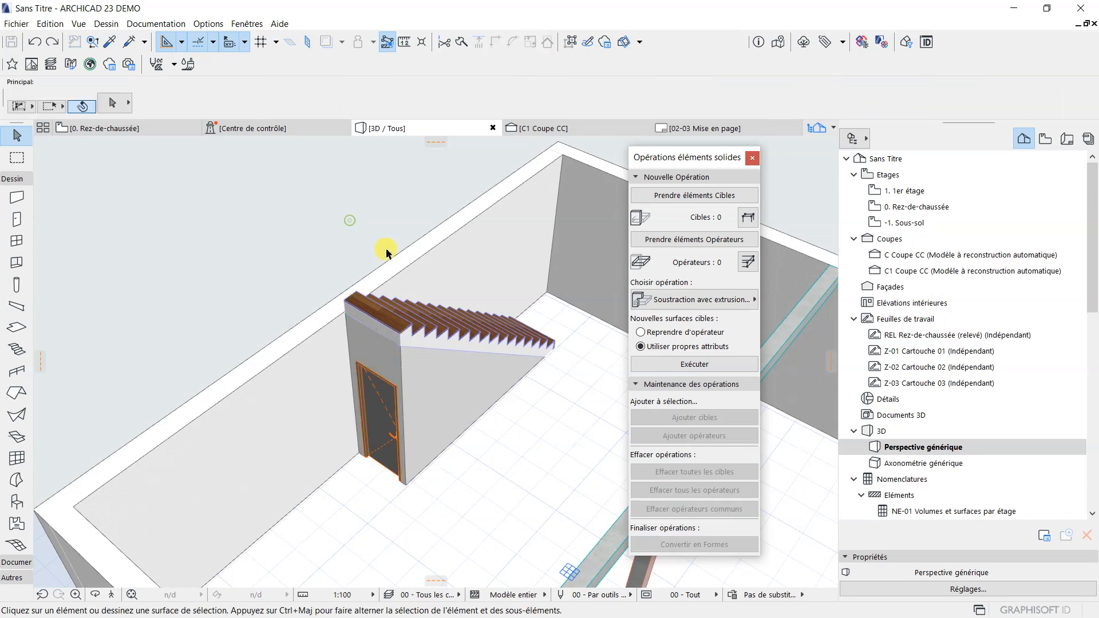
- Draw a single straight wall about 369 long on the open floor, alongside the long wall of the staircase enclosure
{"action": "left_click_drag", "start_coordinate": [406, 262], "coordinate": [478, 355]}
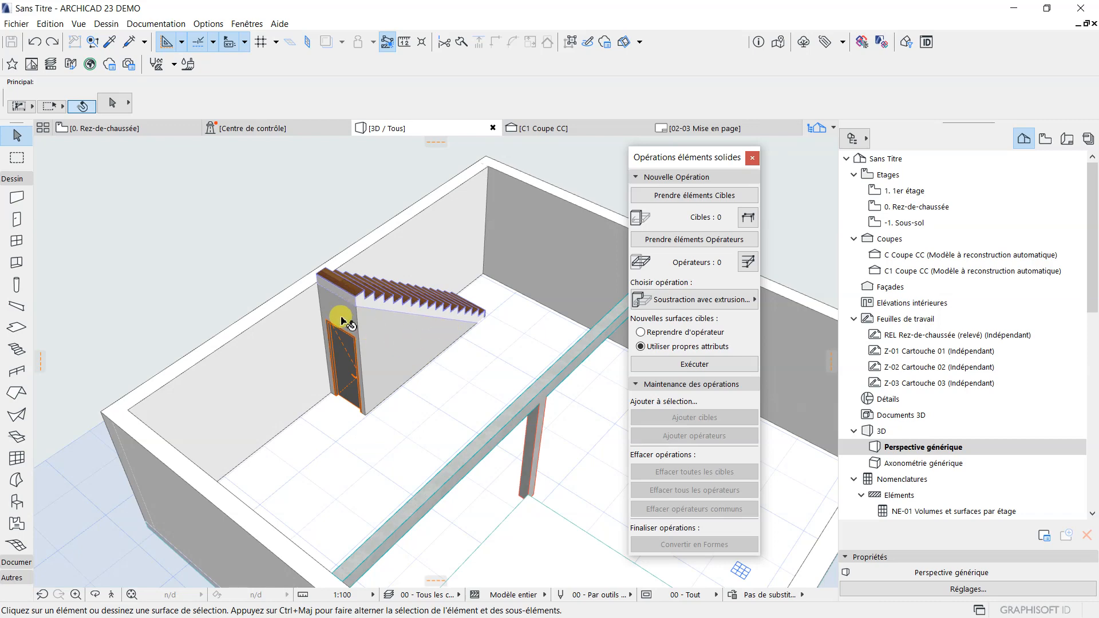
{"action": "left_click", "coordinate": [17, 198]}
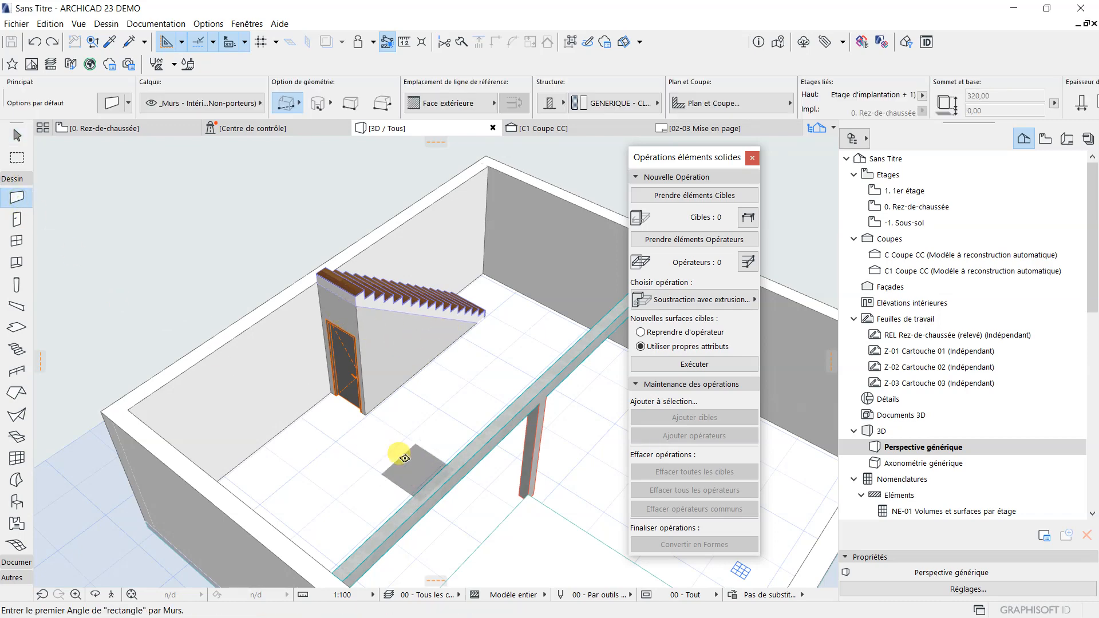
{"action": "left_click", "coordinate": [376, 457]}
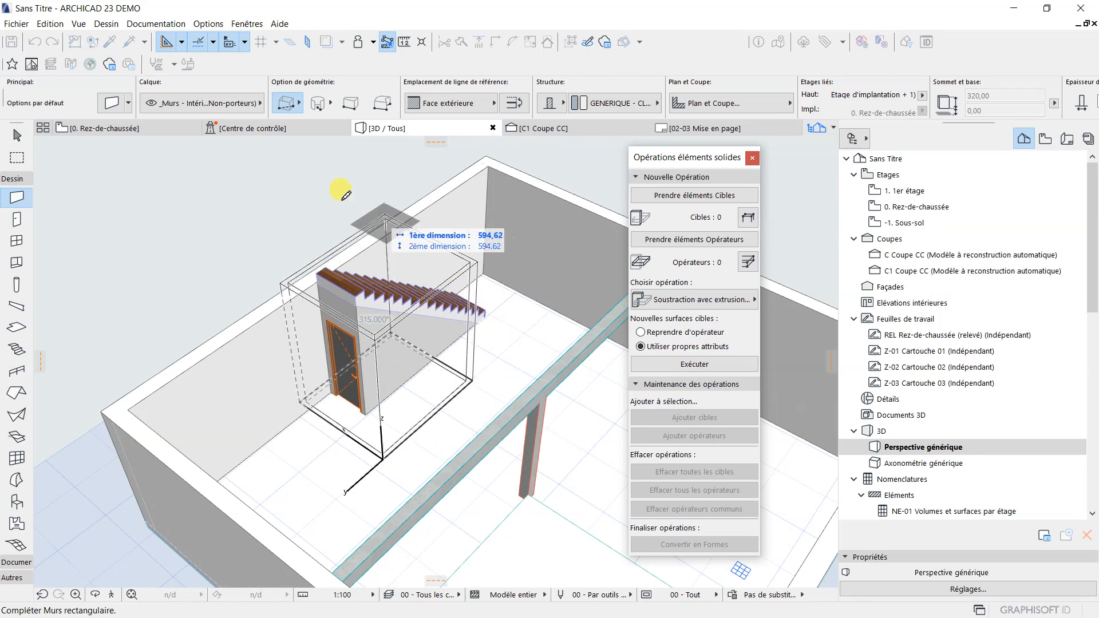
{"action": "left_click", "coordinate": [300, 104]}
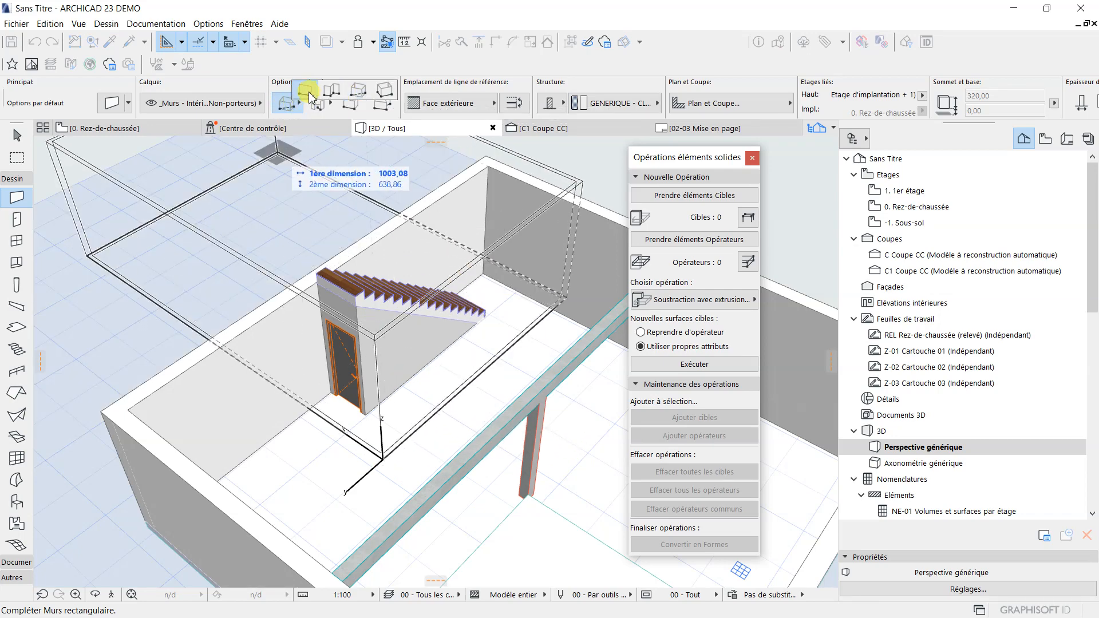
{"action": "left_click", "coordinate": [305, 92]}
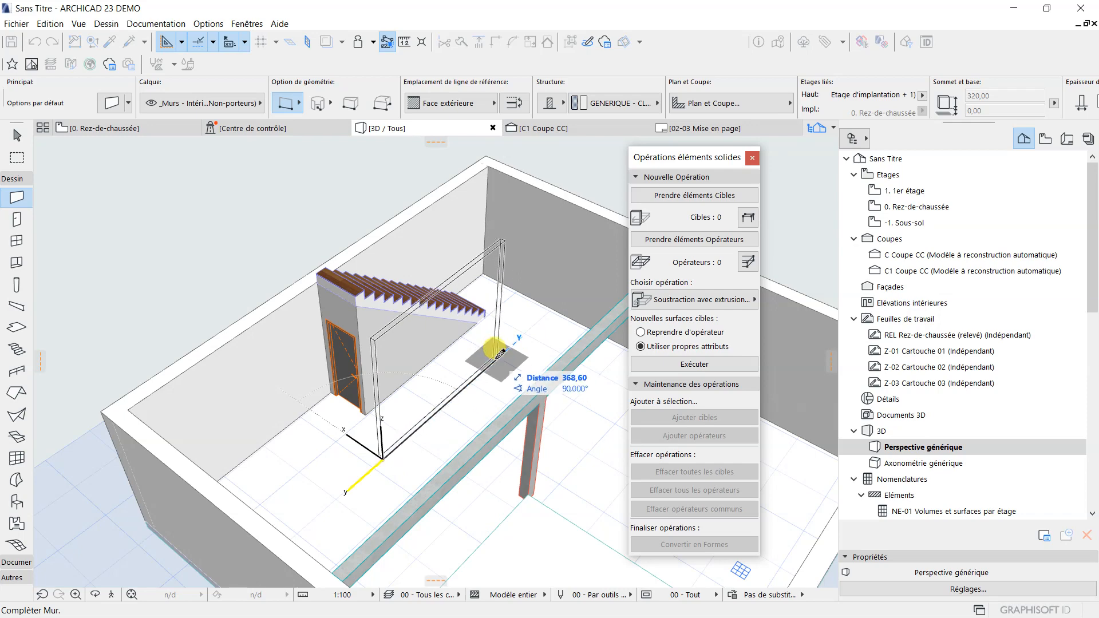
{"action": "left_click", "coordinate": [495, 353]}
{"action": "middle_click_drag", "start_coordinate": [494, 353], "coordinate": [405, 409], "text": "shift"}
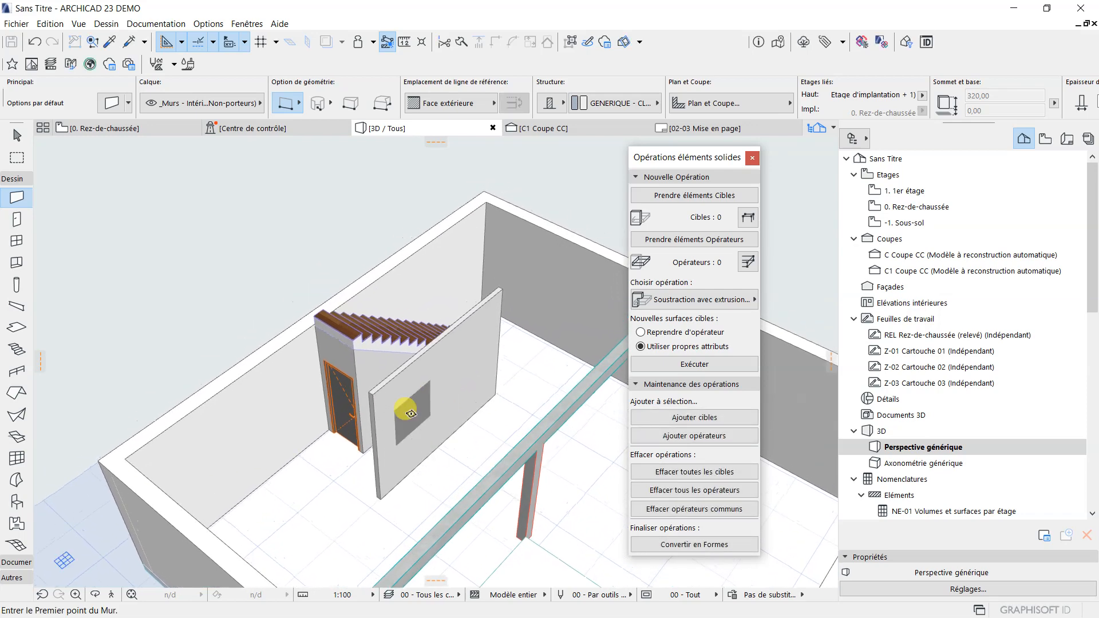
{"action": "scroll", "coordinate": [410, 410], "scroll_direction": "up", "scroll_amount": 2}
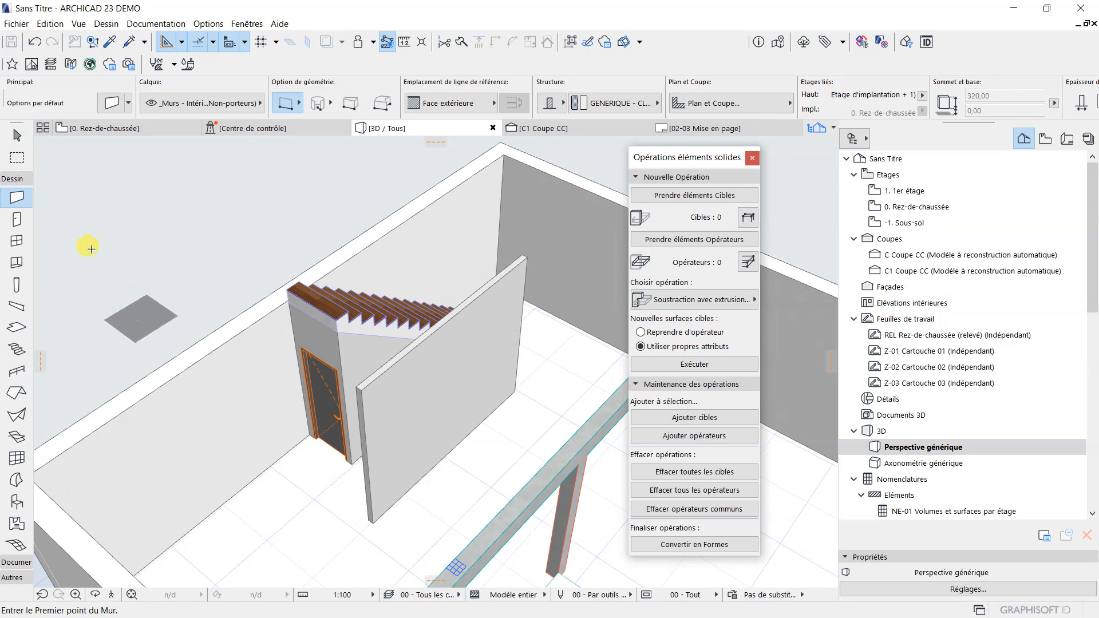
- Convert the new freestanding wall into a form (Forme), accepting deletion of the original element
{"action": "left_click", "coordinate": [16, 135]}
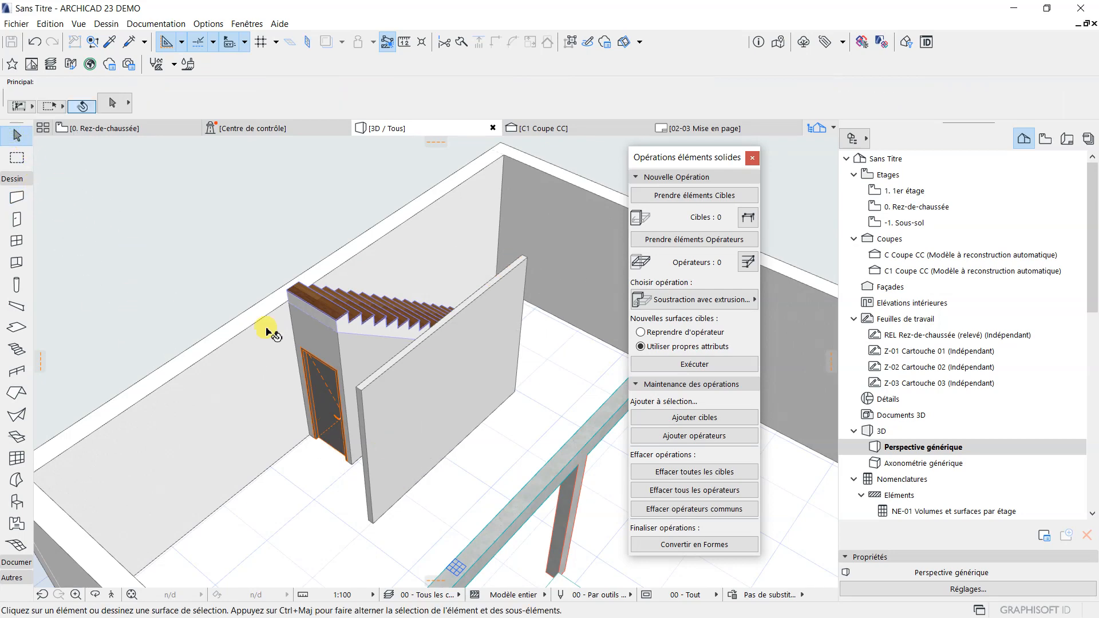
{"action": "left_click", "coordinate": [423, 390]}
{"action": "scroll", "coordinate": [487, 318], "scroll_direction": "up", "scroll_amount": 2}
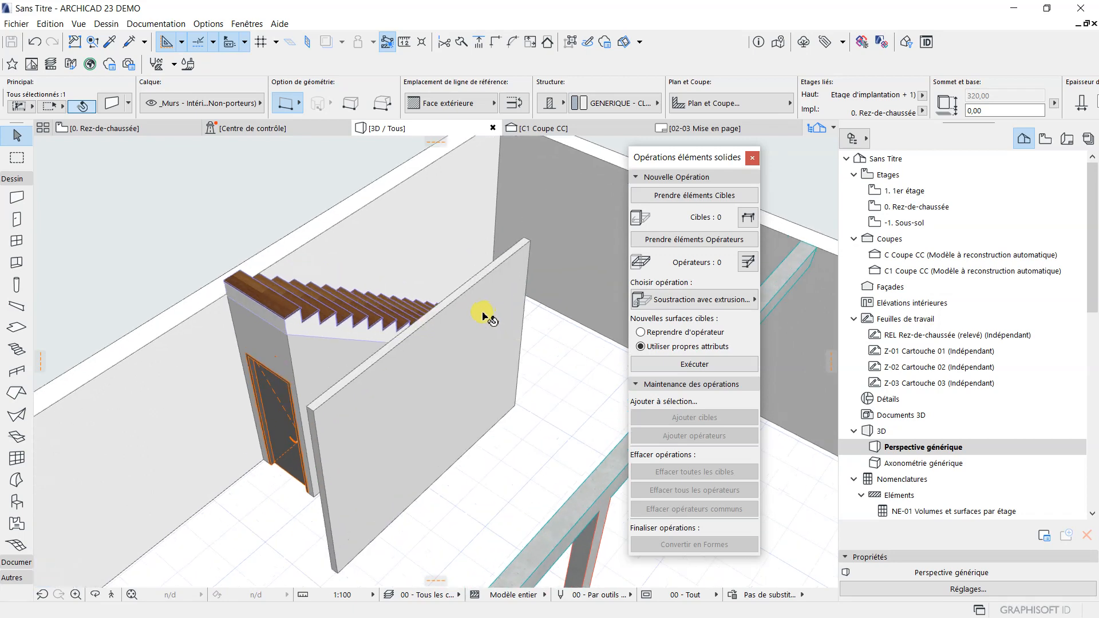
{"action": "scroll", "coordinate": [487, 318], "scroll_direction": "up", "scroll_amount": 2}
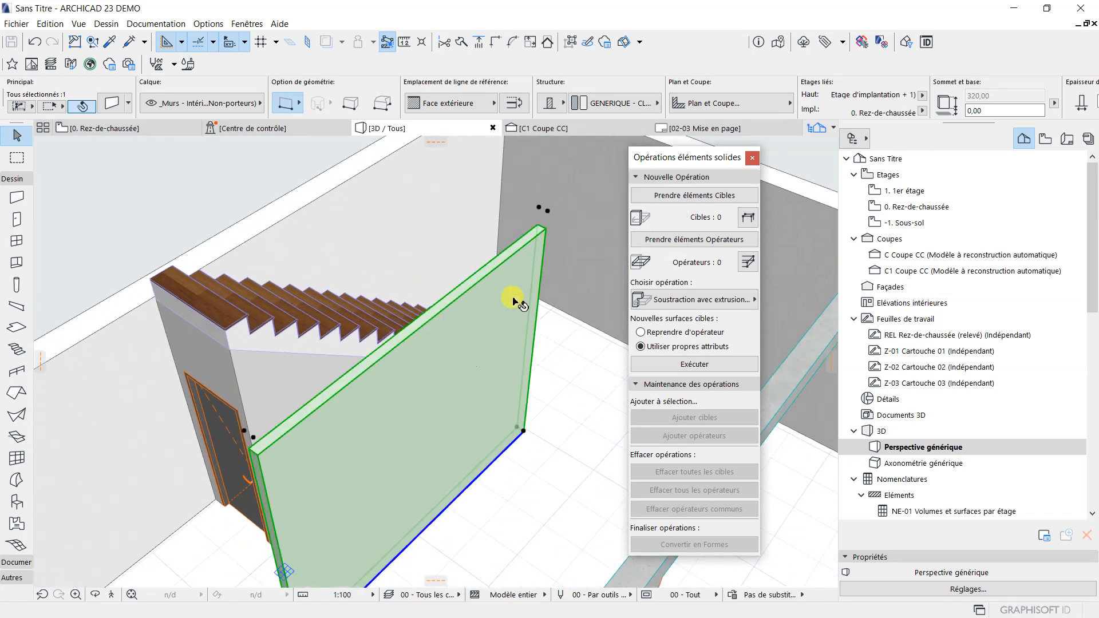
{"action": "scroll", "coordinate": [541, 228], "scroll_direction": "up", "scroll_amount": 2}
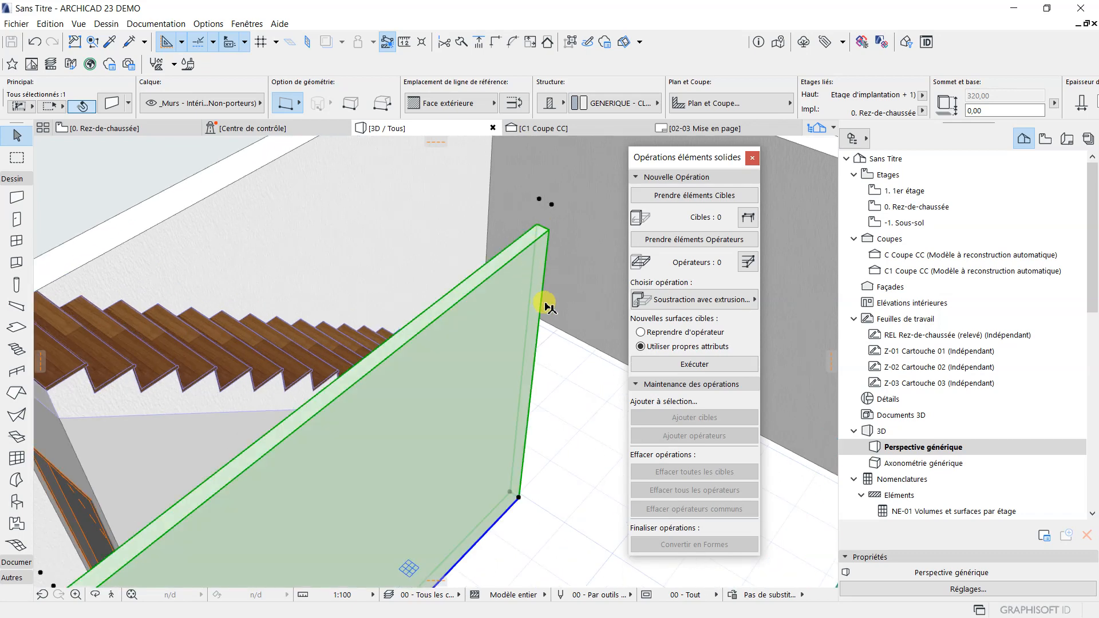
{"action": "scroll", "coordinate": [480, 315], "scroll_direction": "down", "scroll_amount": 2}
{"action": "scroll", "coordinate": [492, 339], "scroll_direction": "down", "scroll_amount": 2}
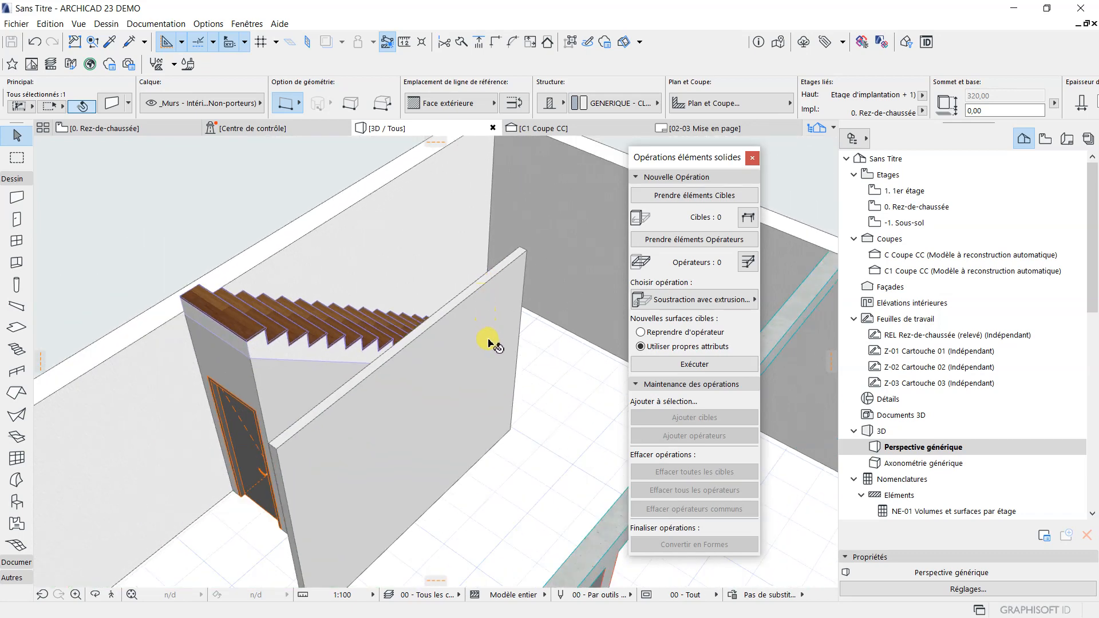
{"action": "scroll", "coordinate": [503, 307], "scroll_direction": "up", "scroll_amount": 1}
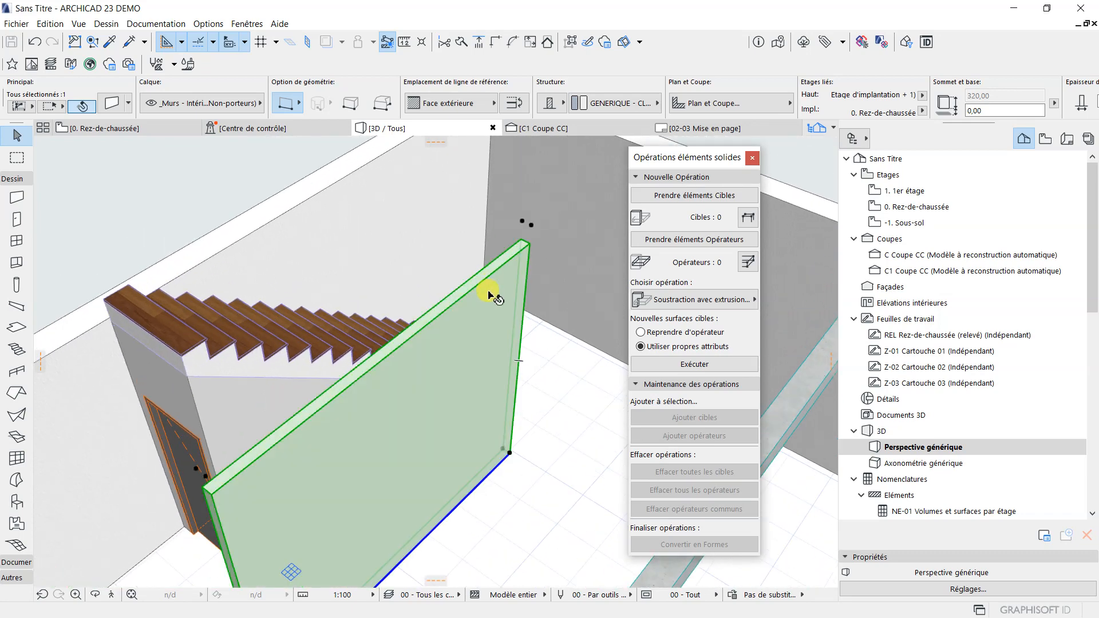
{"action": "right_click", "coordinate": [490, 296]}
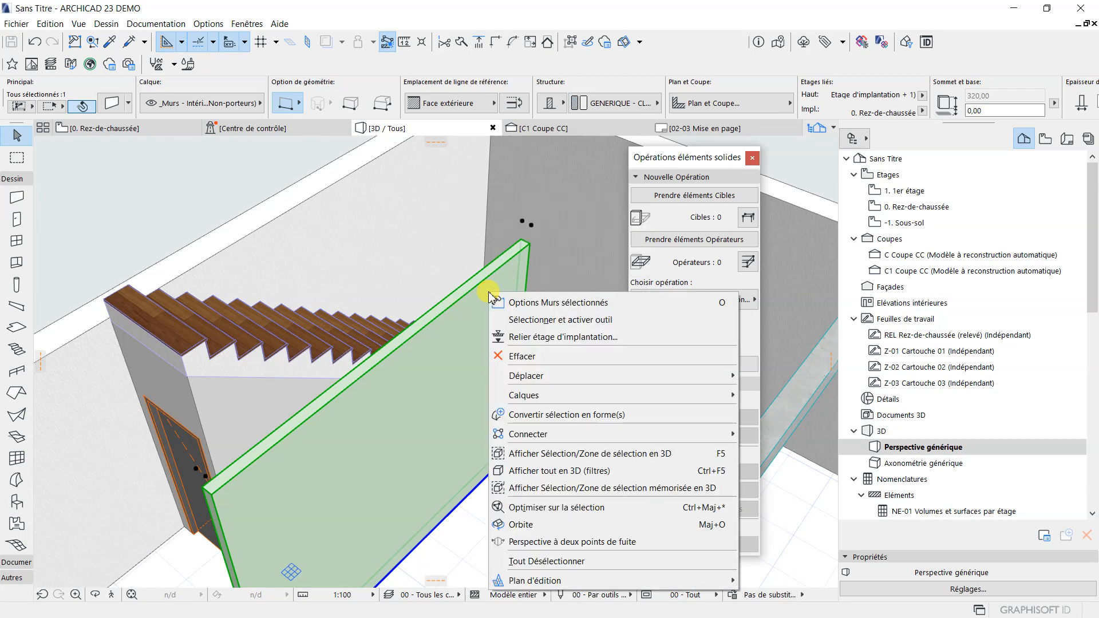
{"action": "mouse_move", "coordinate": [509, 437]}
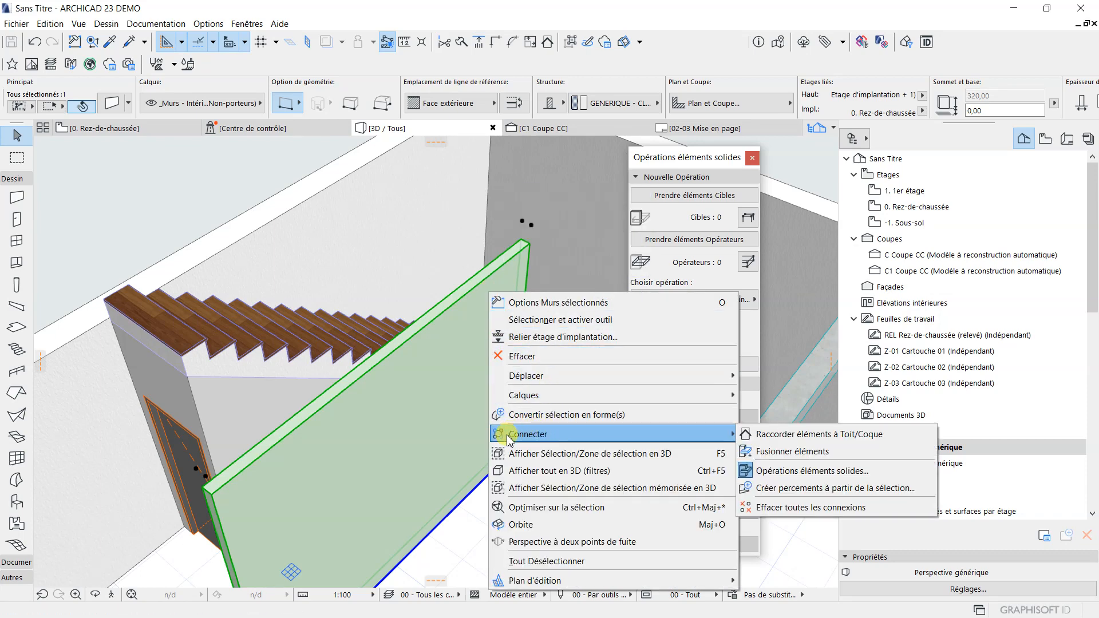
{"action": "left_click", "coordinate": [541, 416]}
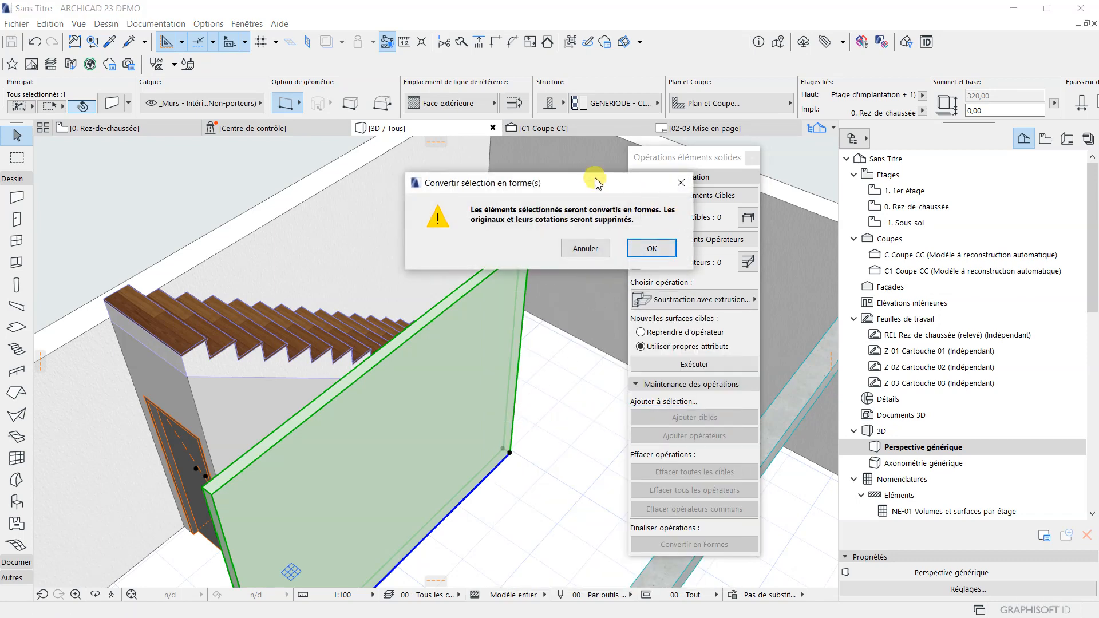
{"action": "left_click", "coordinate": [661, 252]}
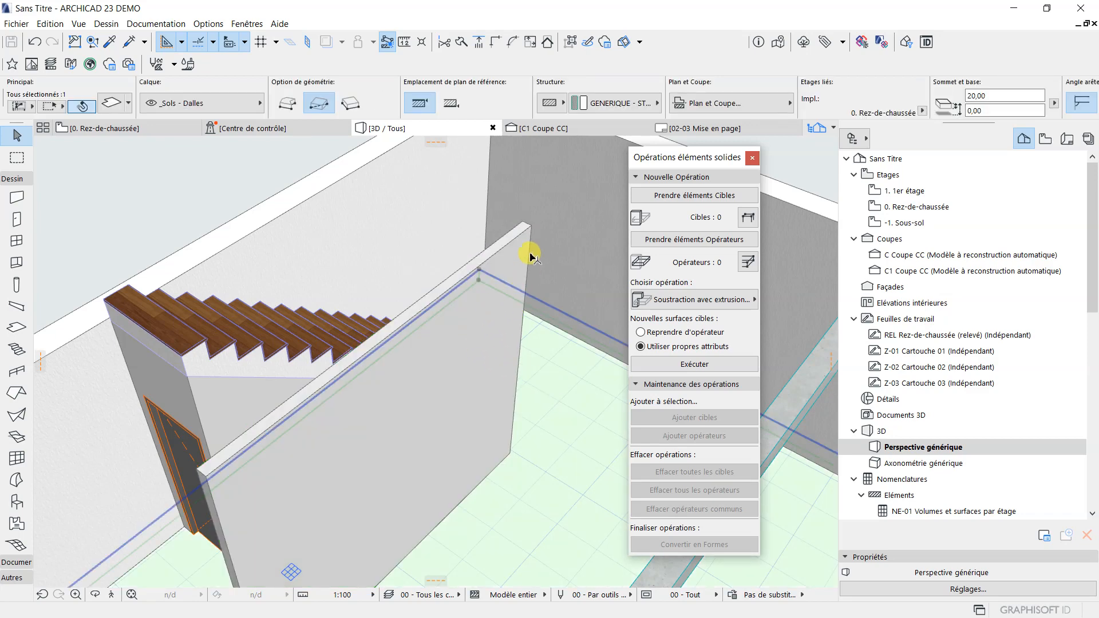
- Check the layer assigned to the converted form, and deselect the form
{"action": "left_click", "coordinate": [510, 247]}
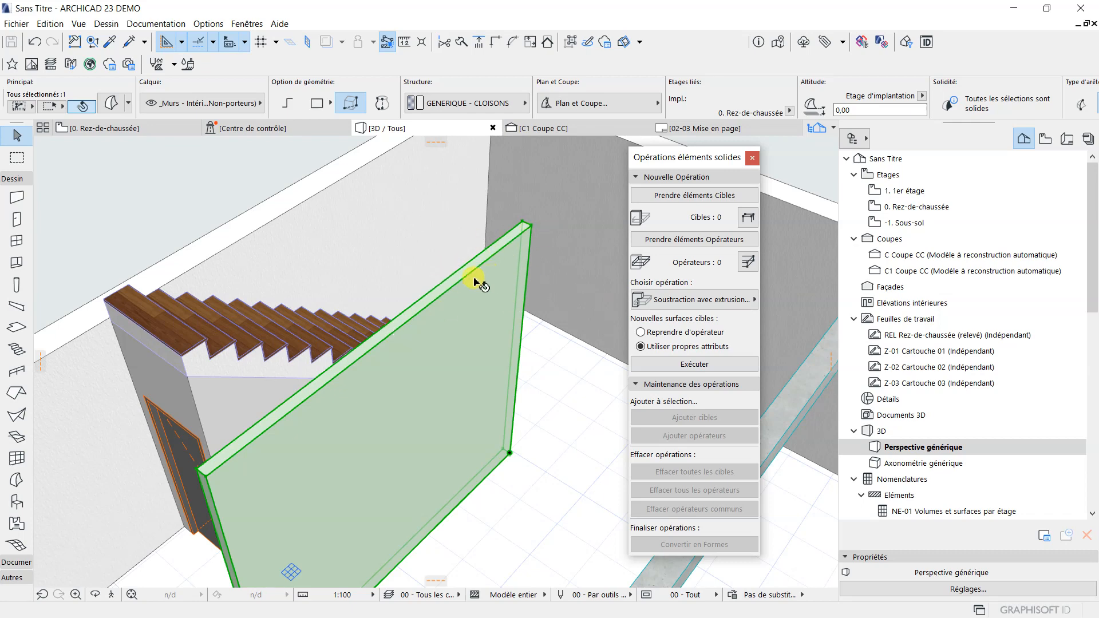
{"action": "left_click", "coordinate": [249, 109]}
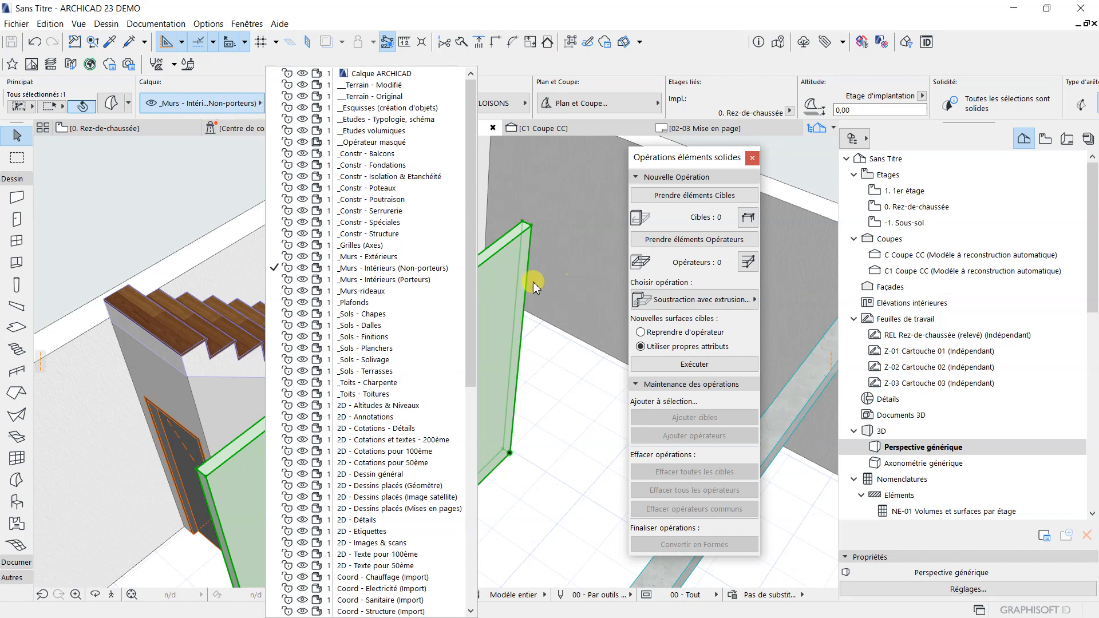
{"action": "left_click", "coordinate": [509, 278]}
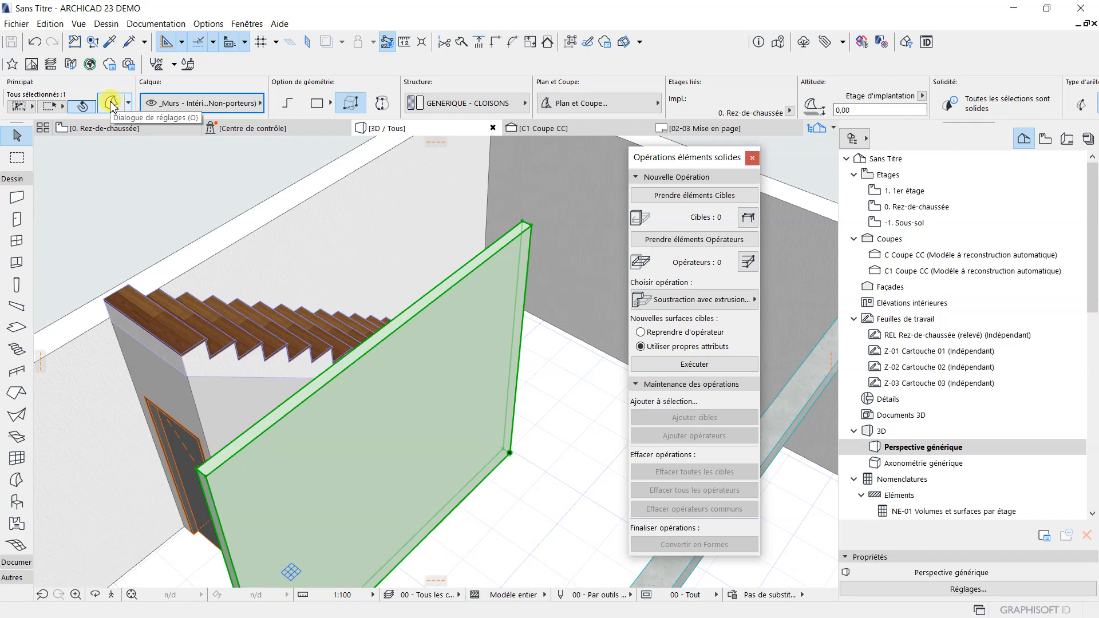
{"action": "left_click", "coordinate": [207, 181]}
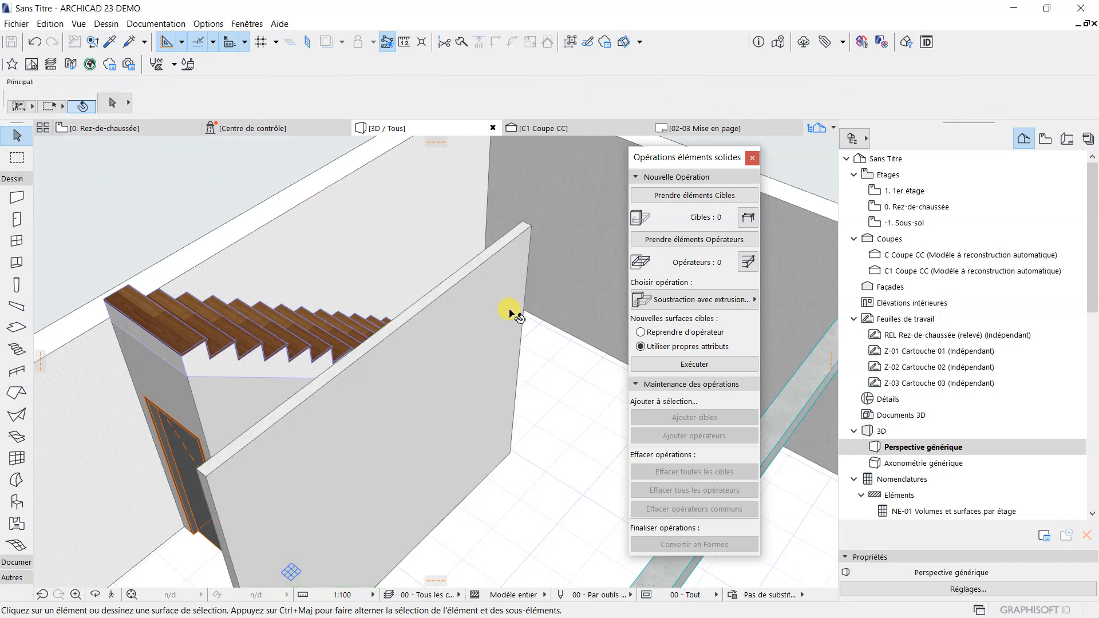
- Try to offset the form's face from its upper end corner, picking another editing plane for the offset
{"action": "scroll", "coordinate": [520, 293], "scroll_direction": "up", "scroll_amount": 2}
{"action": "middle_click_drag", "start_coordinate": [498, 294], "coordinate": [139, 299], "text": "shift"}
{"action": "scroll", "coordinate": [548, 358], "scroll_direction": "up", "scroll_amount": 3}
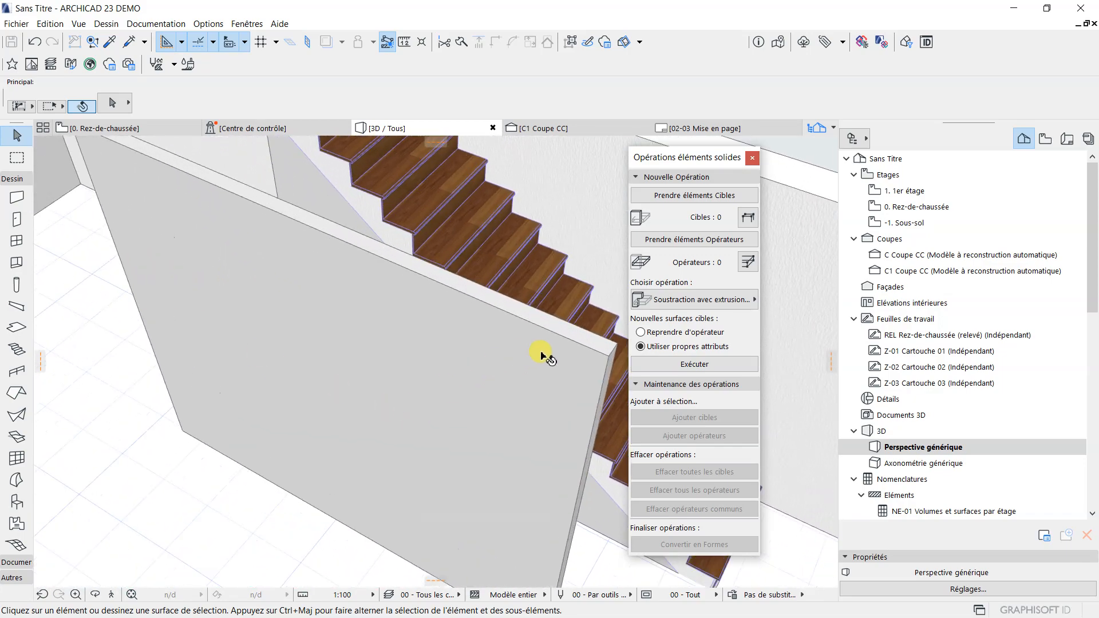
{"action": "scroll", "coordinate": [515, 364], "scroll_direction": "down", "scroll_amount": 1}
{"action": "scroll", "coordinate": [587, 358], "scroll_direction": "up", "scroll_amount": 3}
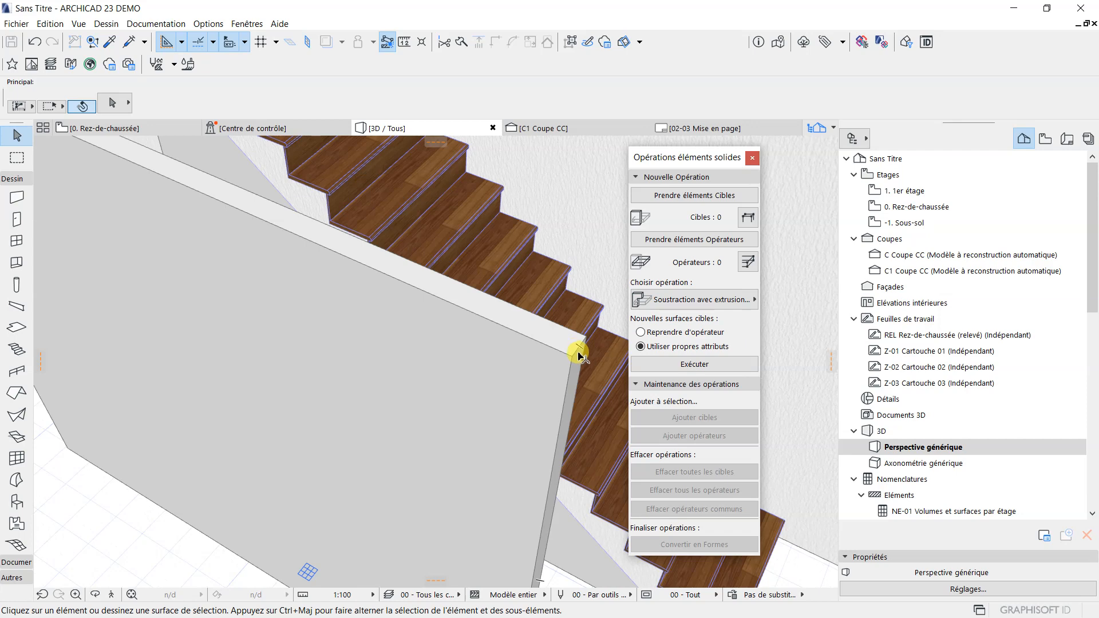
{"action": "left_click", "coordinate": [578, 353]}
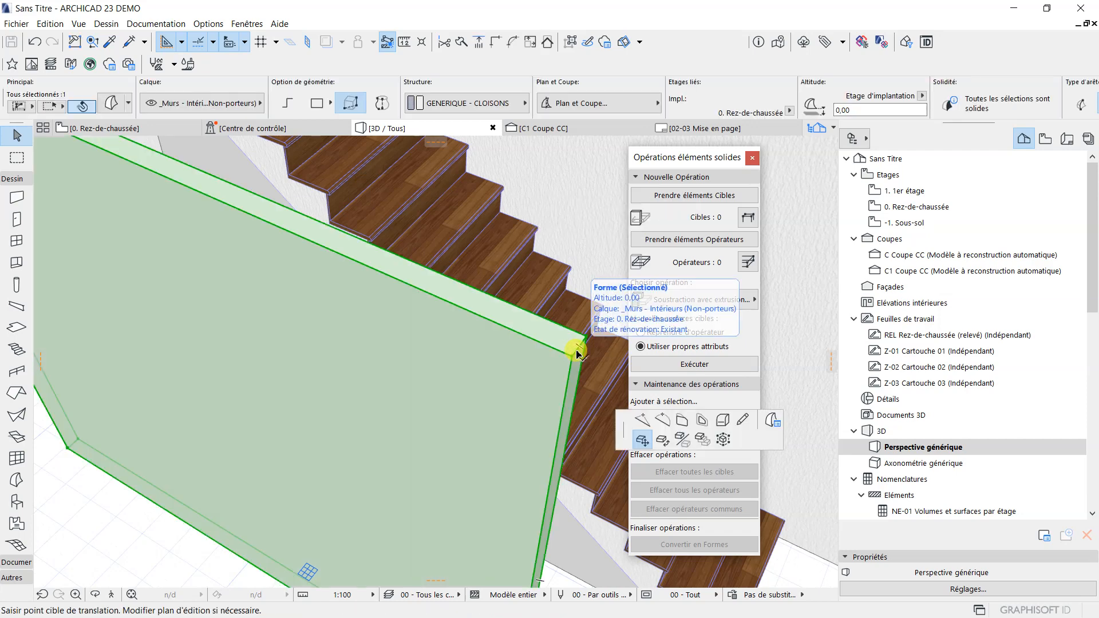
{"action": "left_click", "coordinate": [578, 353]}
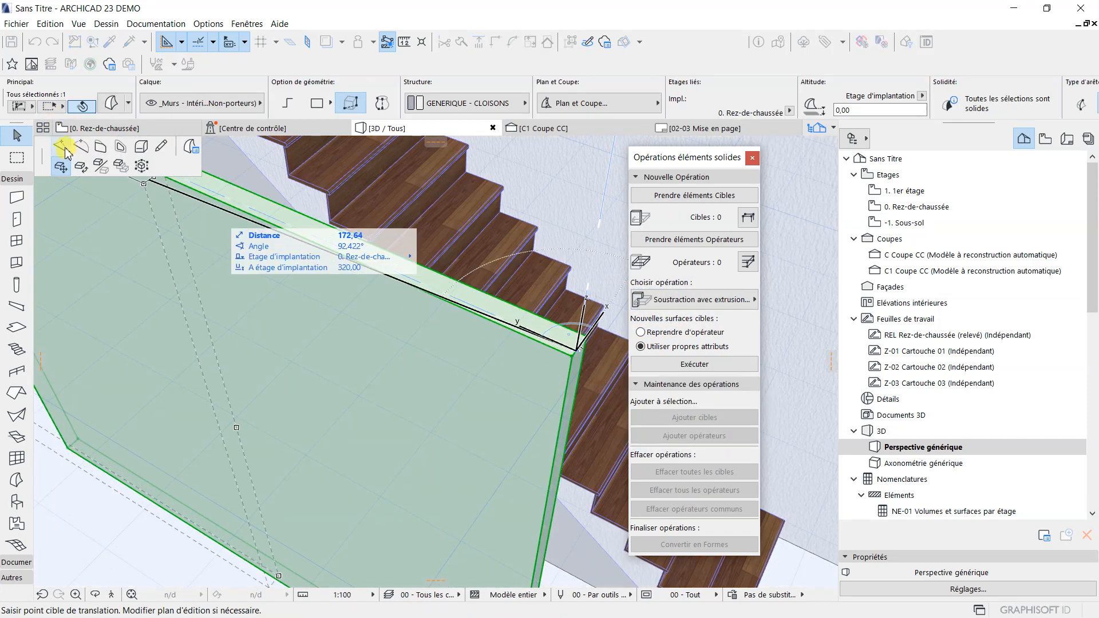
{"action": "left_click", "coordinate": [102, 148]}
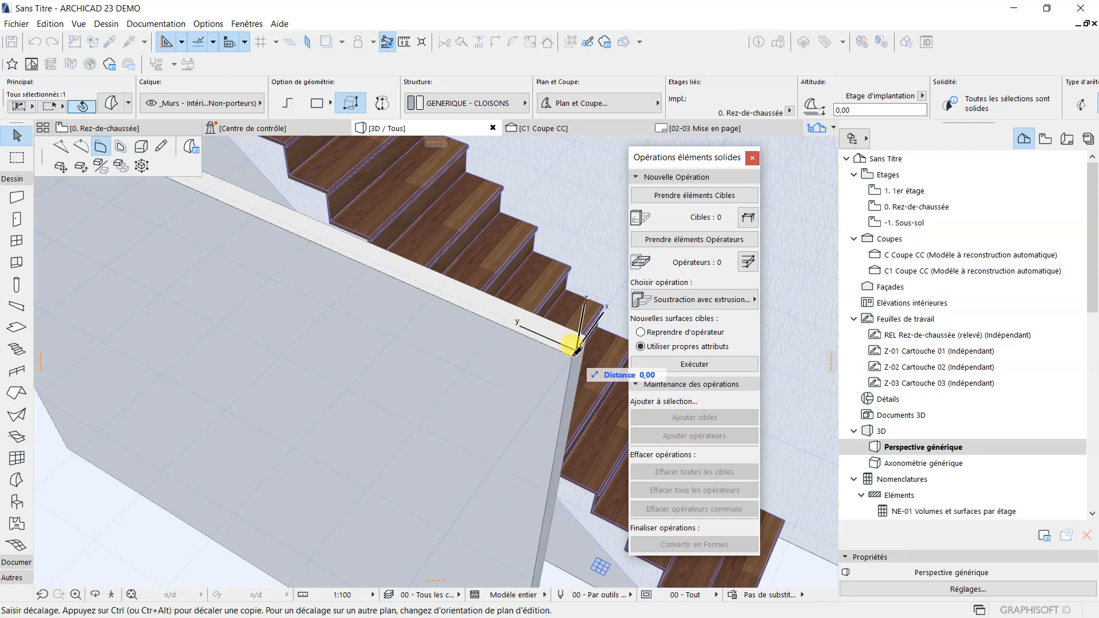
{"action": "right_click", "coordinate": [577, 352]}
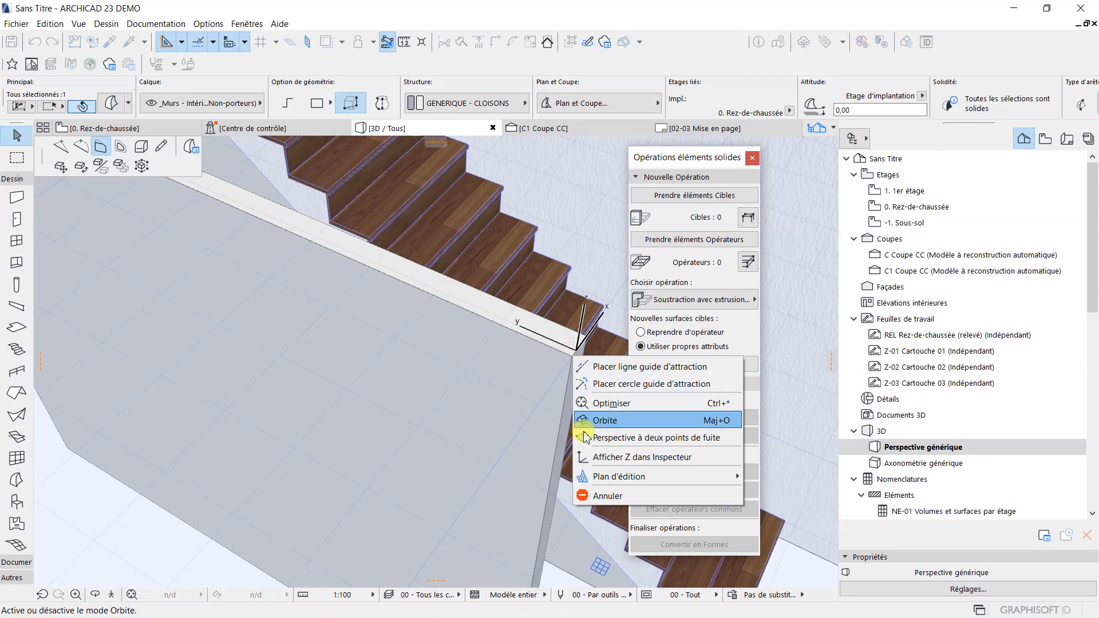
{"action": "mouse_move", "coordinate": [588, 481]}
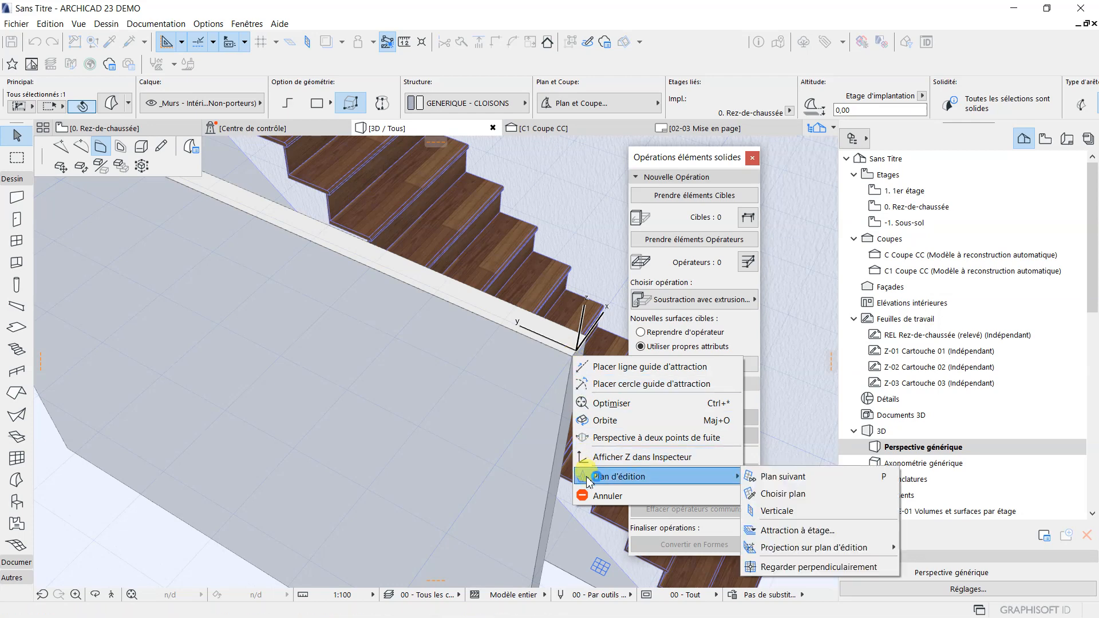
{"action": "left_click", "coordinate": [781, 496]}
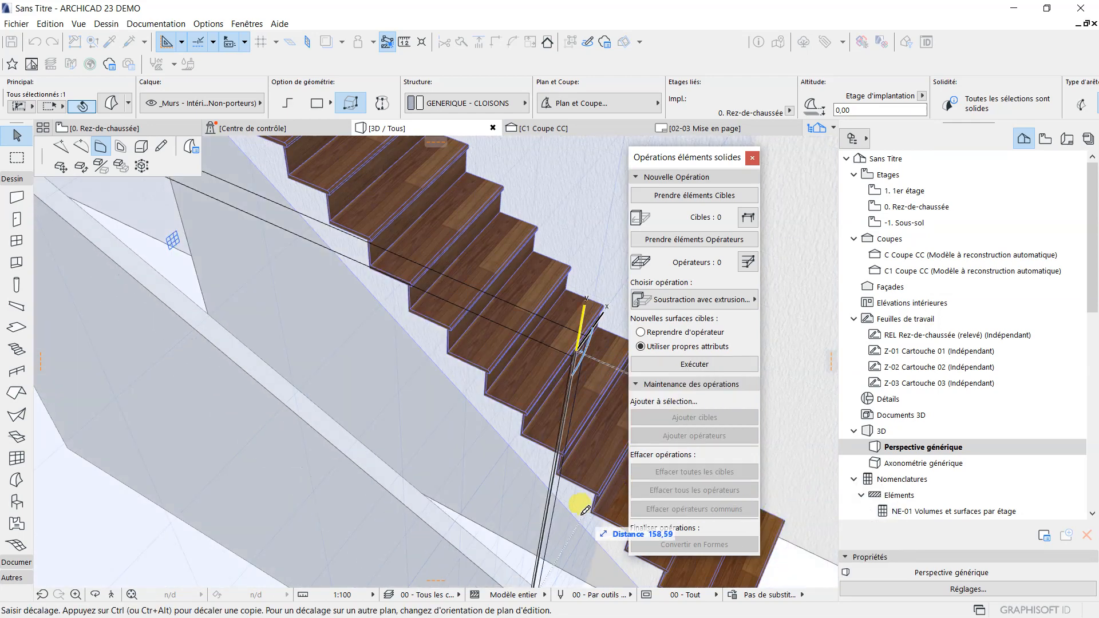
{"action": "scroll", "coordinate": [521, 491], "scroll_direction": "down", "scroll_amount": 6}
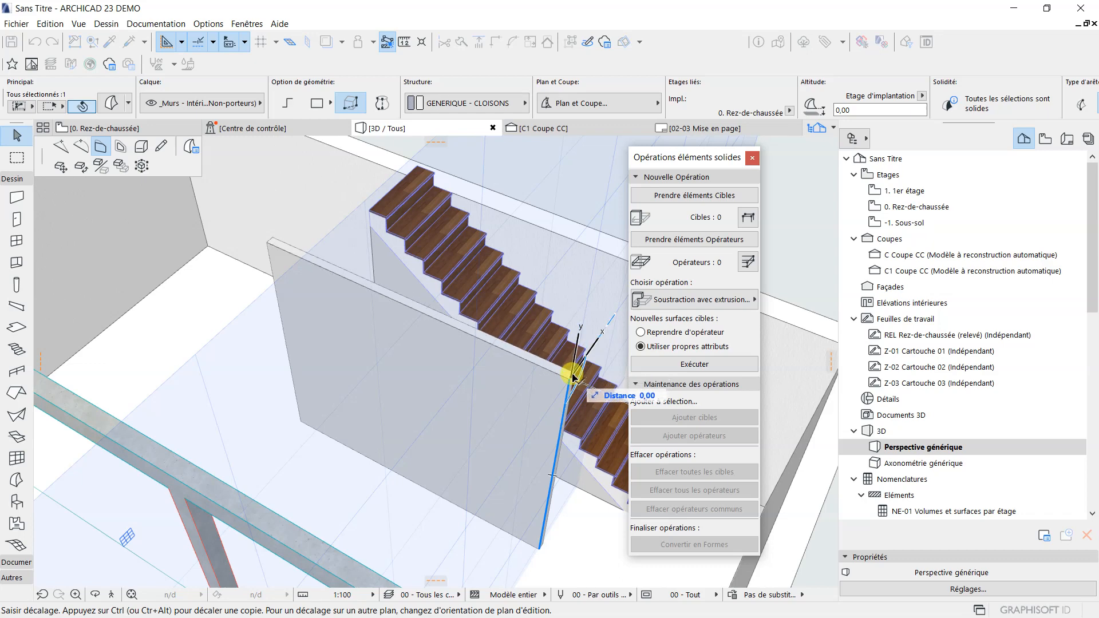
{"action": "left_click", "coordinate": [573, 375]}
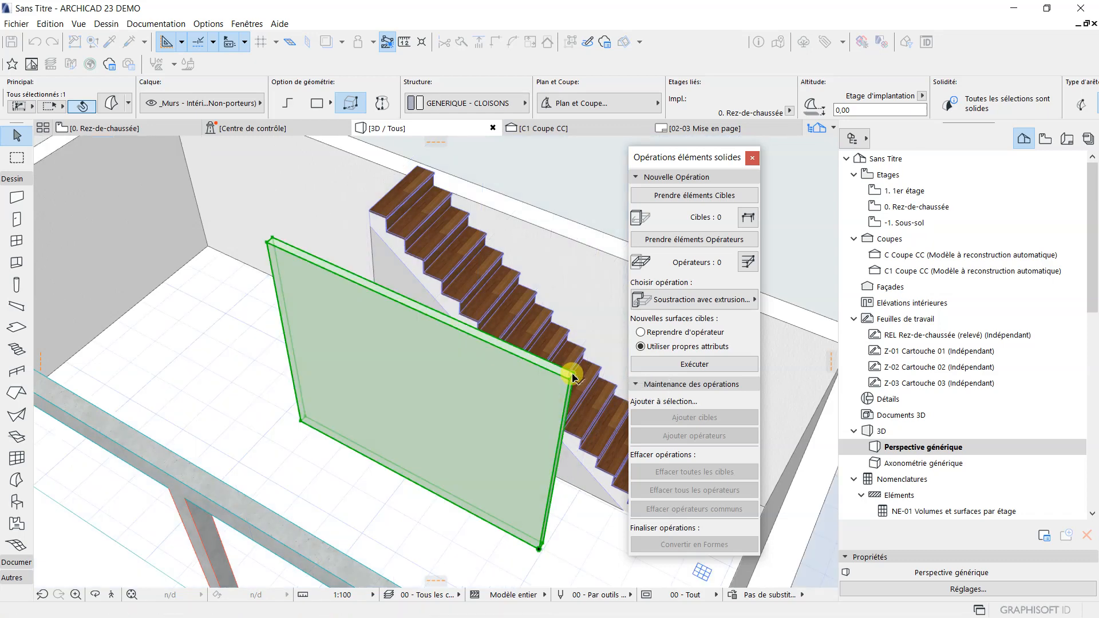
- Round the form's long upper edge on the room side with a fillet (Congé) of radius 10,00
{"action": "scroll", "coordinate": [545, 351], "scroll_direction": "up", "scroll_amount": 4}
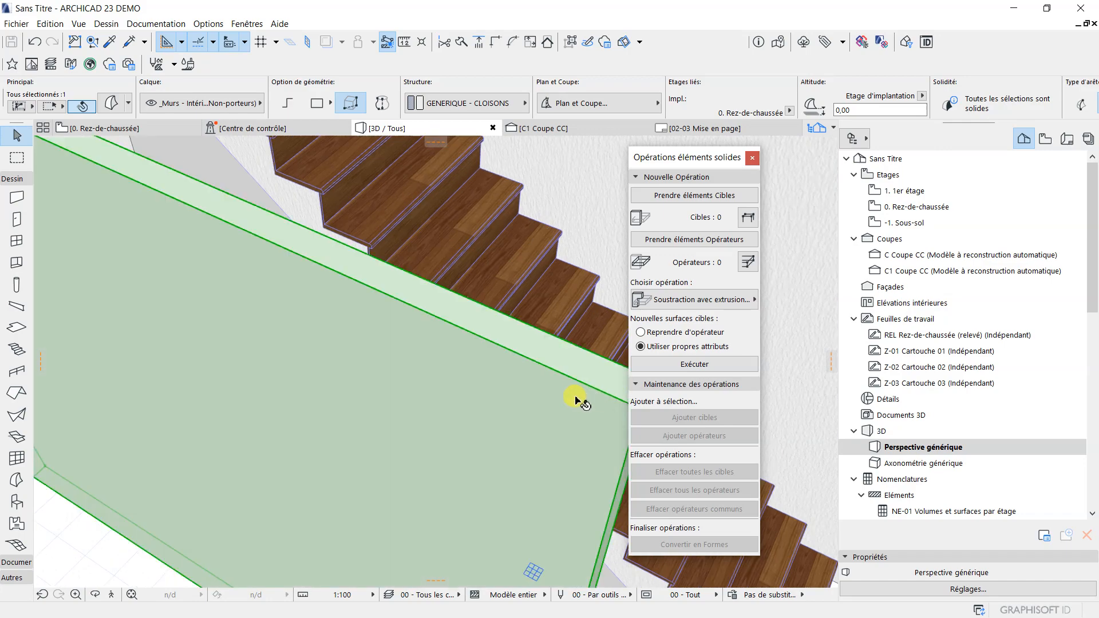
{"action": "middle_click_drag", "start_coordinate": [562, 400], "coordinate": [459, 354], "text": "shift"}
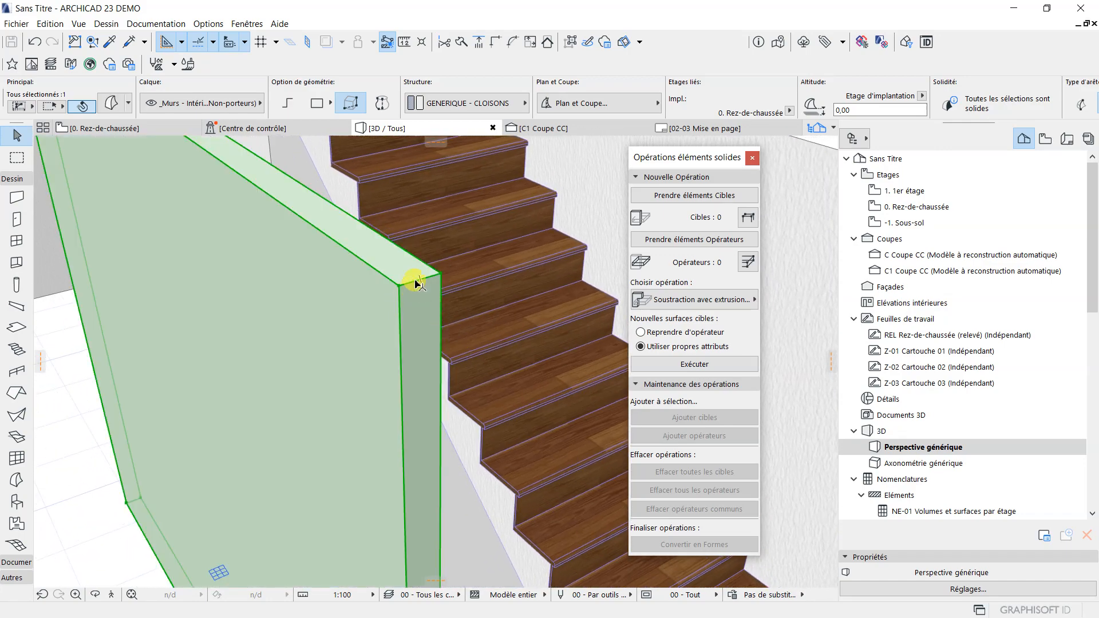
{"action": "left_click", "coordinate": [387, 278]}
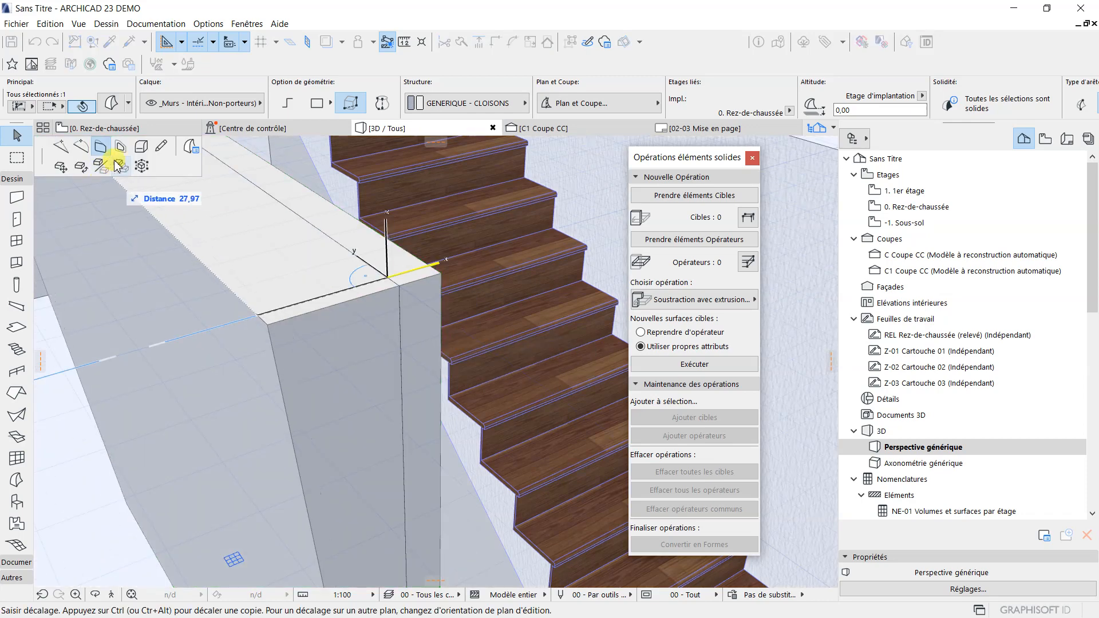
{"action": "left_click", "coordinate": [142, 148]}
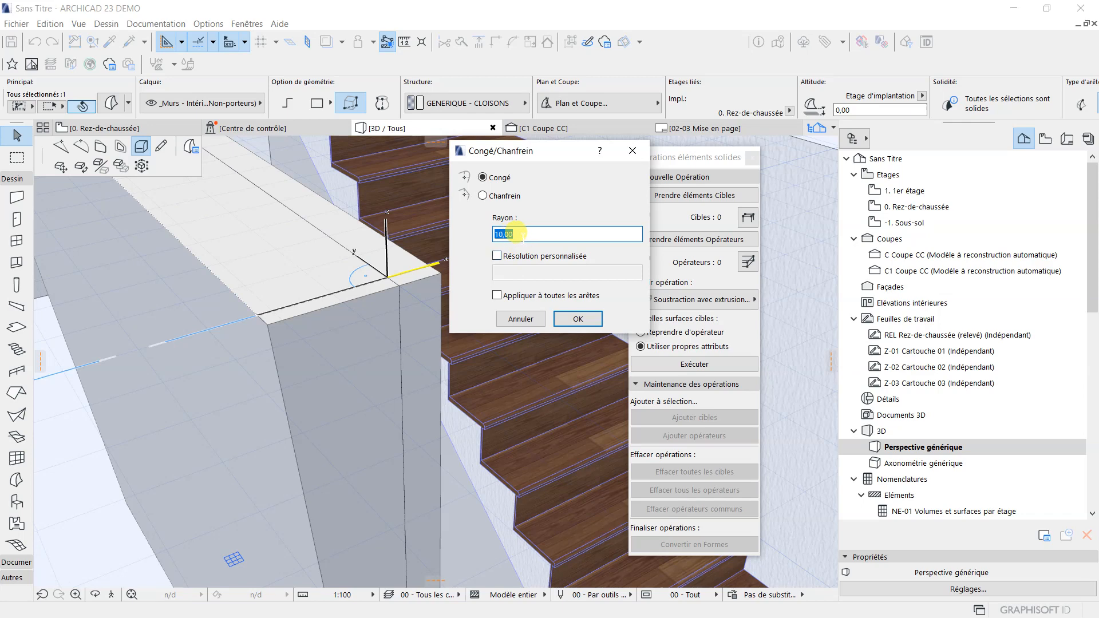
{"action": "left_click", "coordinate": [578, 319]}
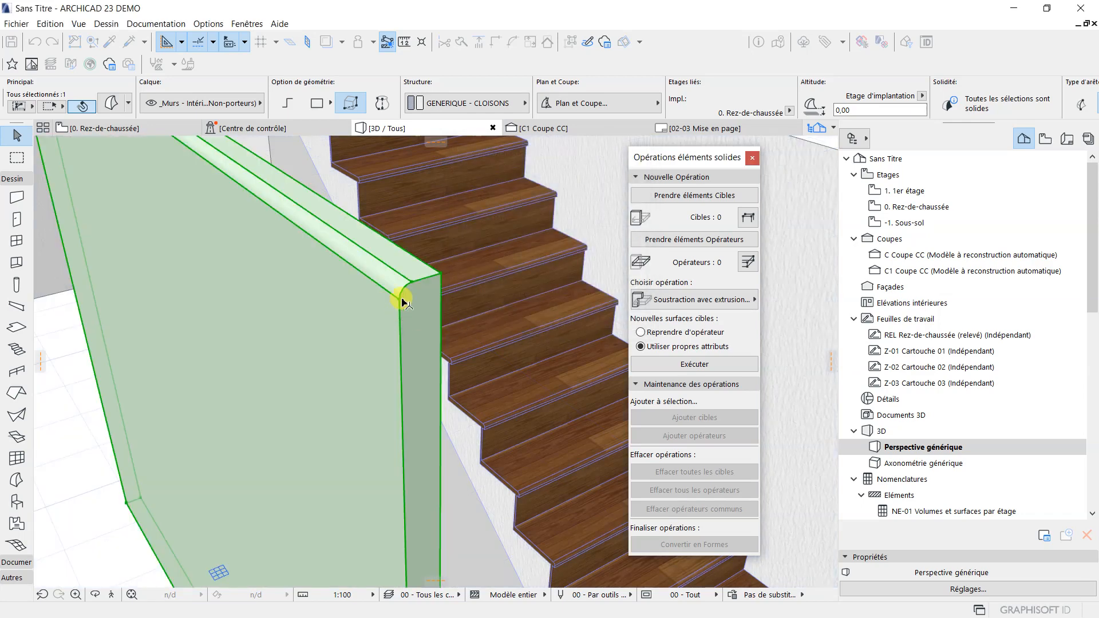
{"action": "left_click", "coordinate": [410, 283]}
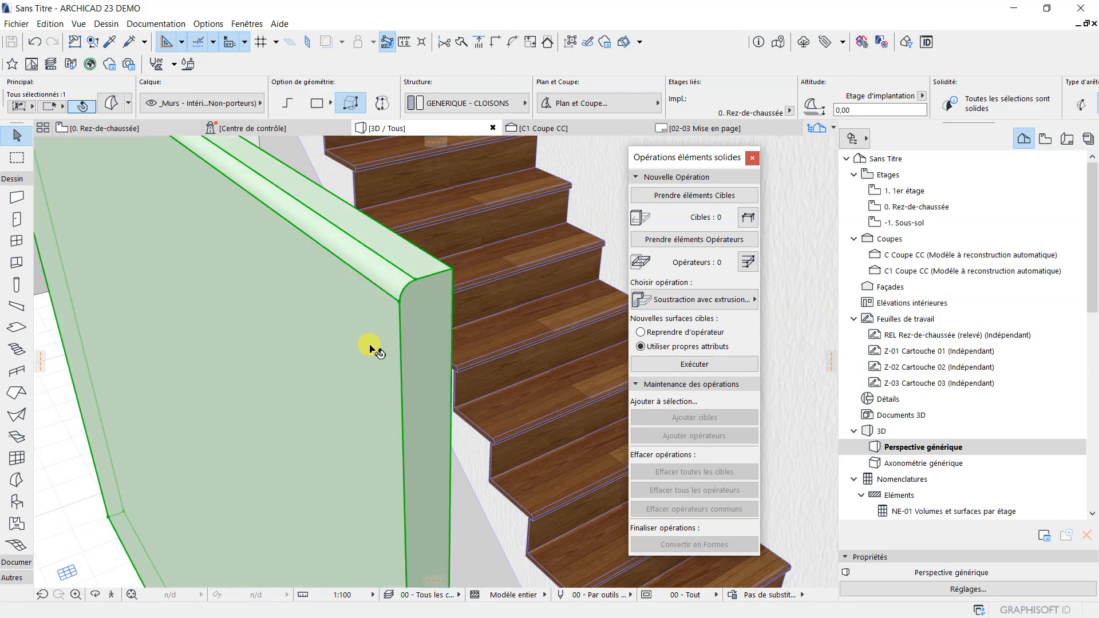
- Delete the freestanding form beside the staircase enclosure
{"action": "scroll", "coordinate": [369, 346], "scroll_direction": "down", "scroll_amount": 6}
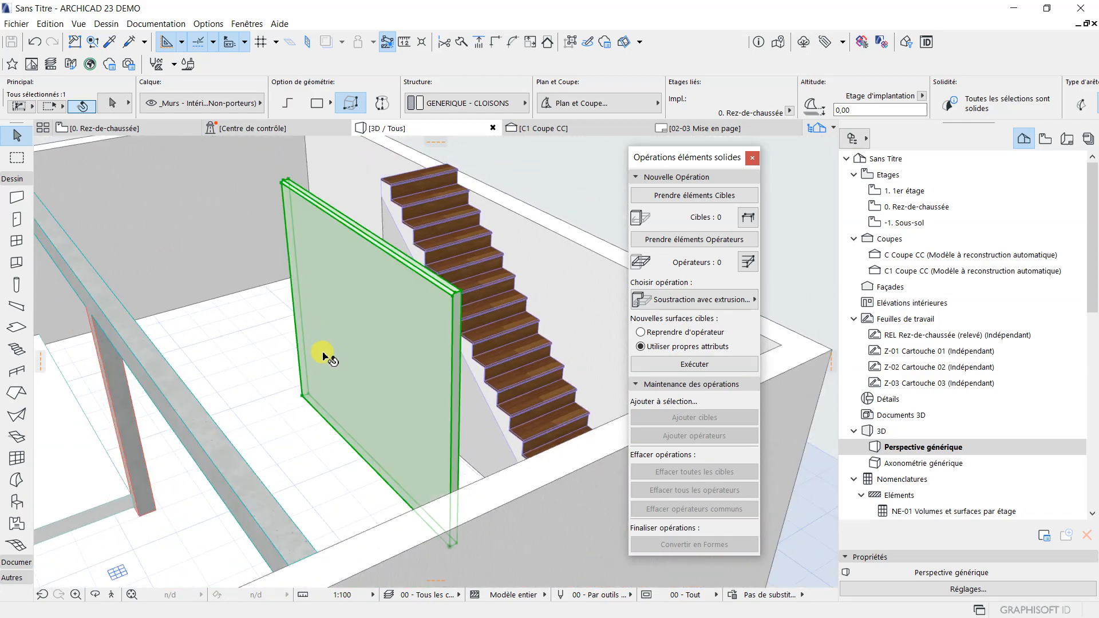
{"action": "middle_click_drag", "start_coordinate": [324, 356], "coordinate": [805, 405], "text": "shift"}
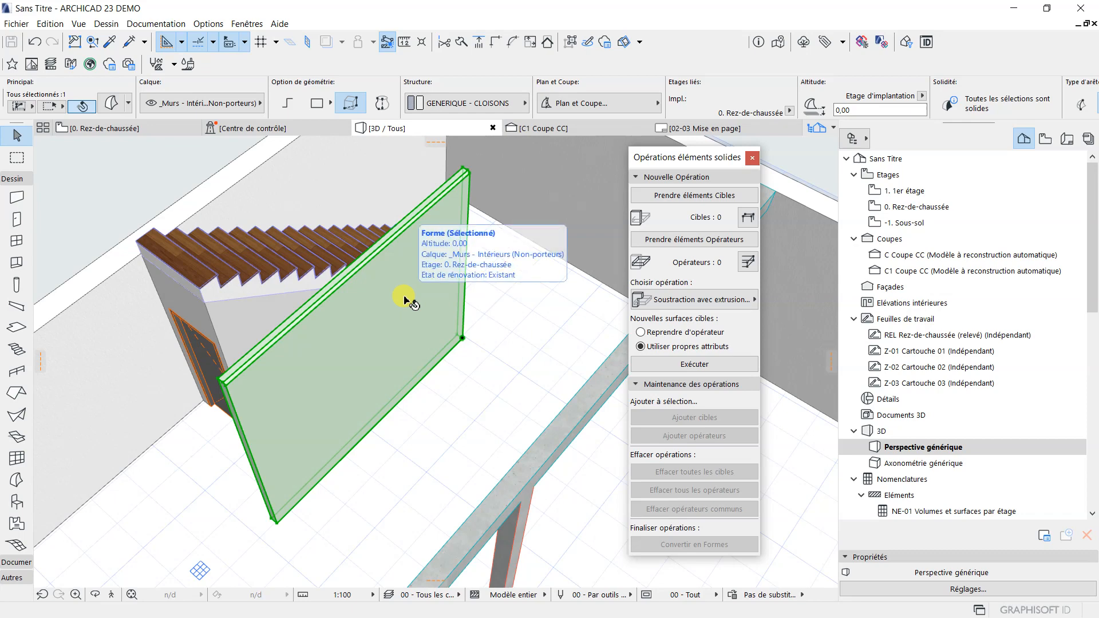
{"action": "key", "text": "Delete"}
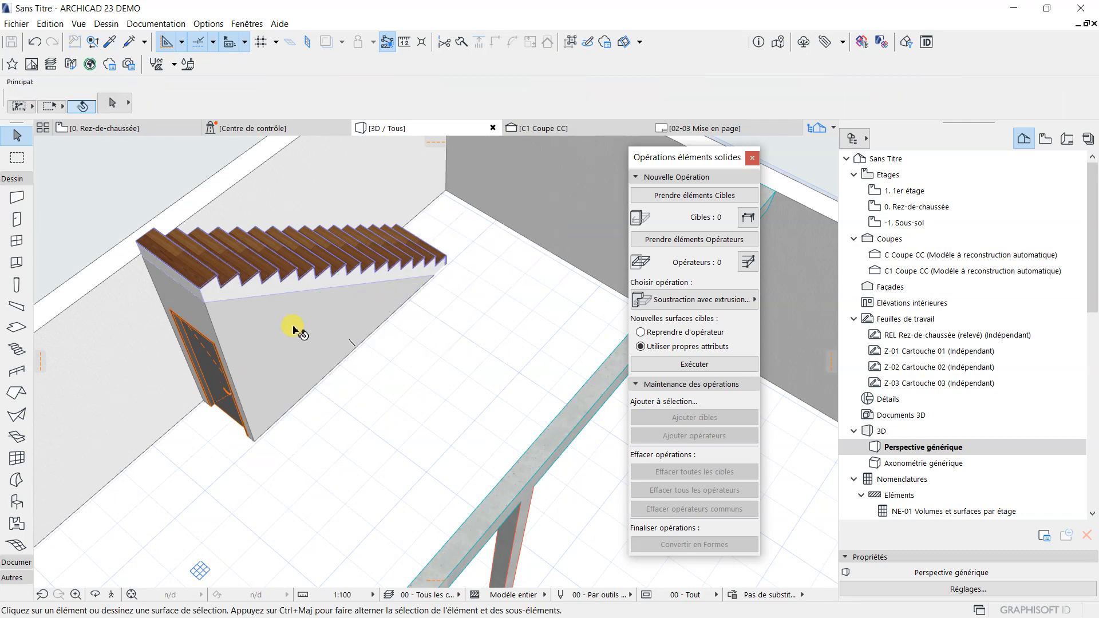
- Select the two walls under the staircase and examine them and the floor slabs from several angles
{"action": "left_click", "coordinate": [292, 330]}
{"action": "middle_click_drag", "start_coordinate": [229, 342], "coordinate": [240, 259], "text": "shift"}
{"action": "left_click", "coordinate": [291, 298]}
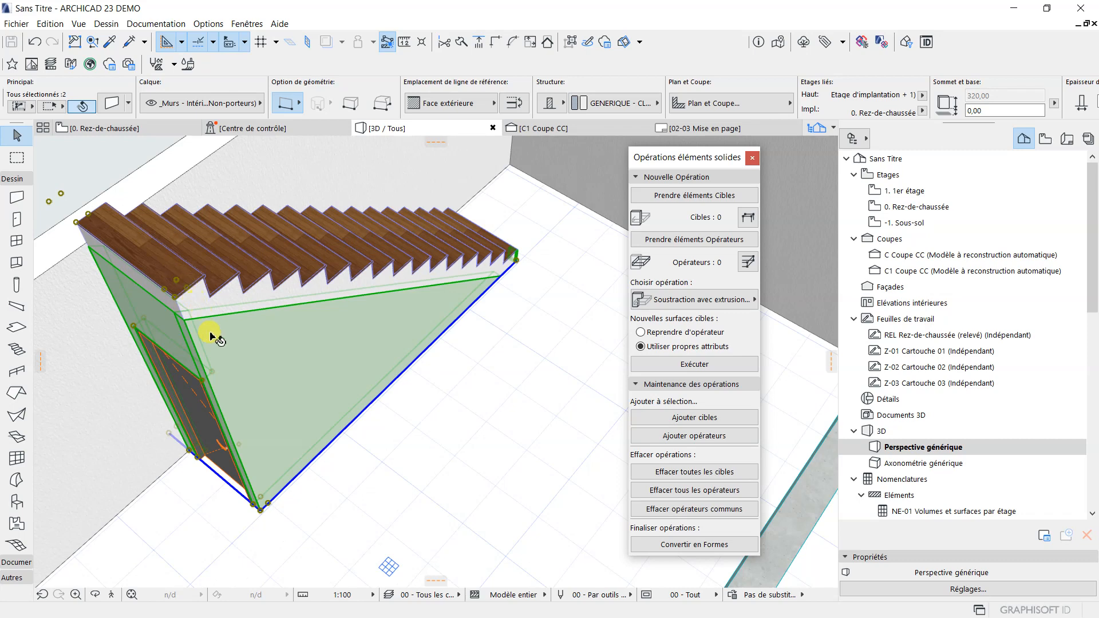
{"action": "scroll", "coordinate": [261, 298], "scroll_direction": "down", "scroll_amount": 5}
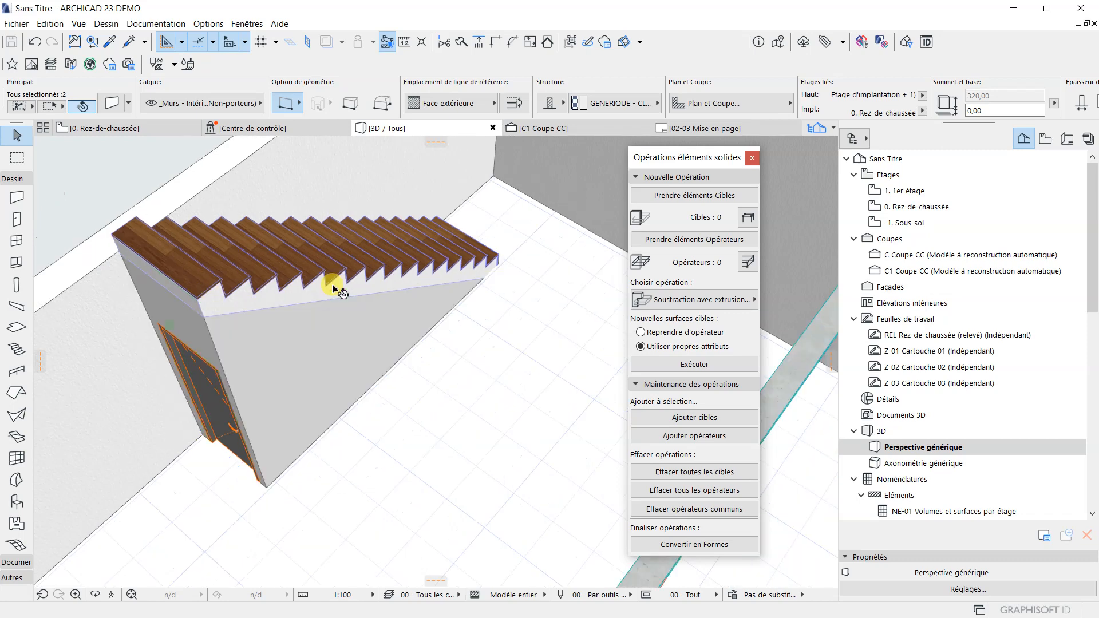
{"action": "left_click", "coordinate": [415, 259]}
{"action": "scroll", "coordinate": [437, 312], "scroll_direction": "down", "scroll_amount": 5}
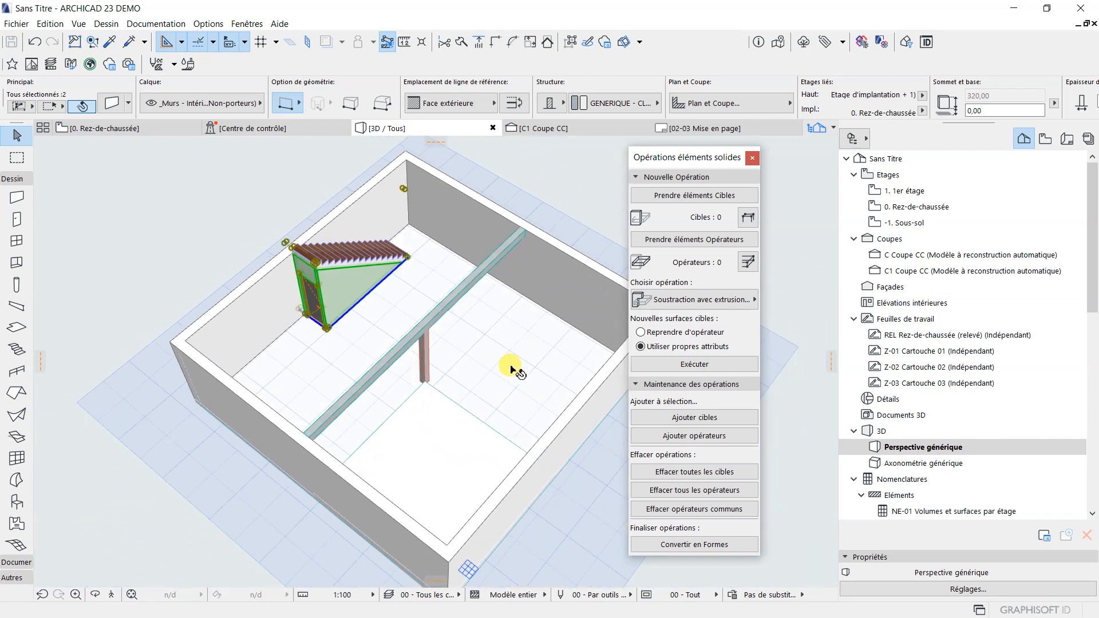
{"action": "middle_click_drag", "start_coordinate": [515, 297], "coordinate": [46, 352], "text": "shift"}
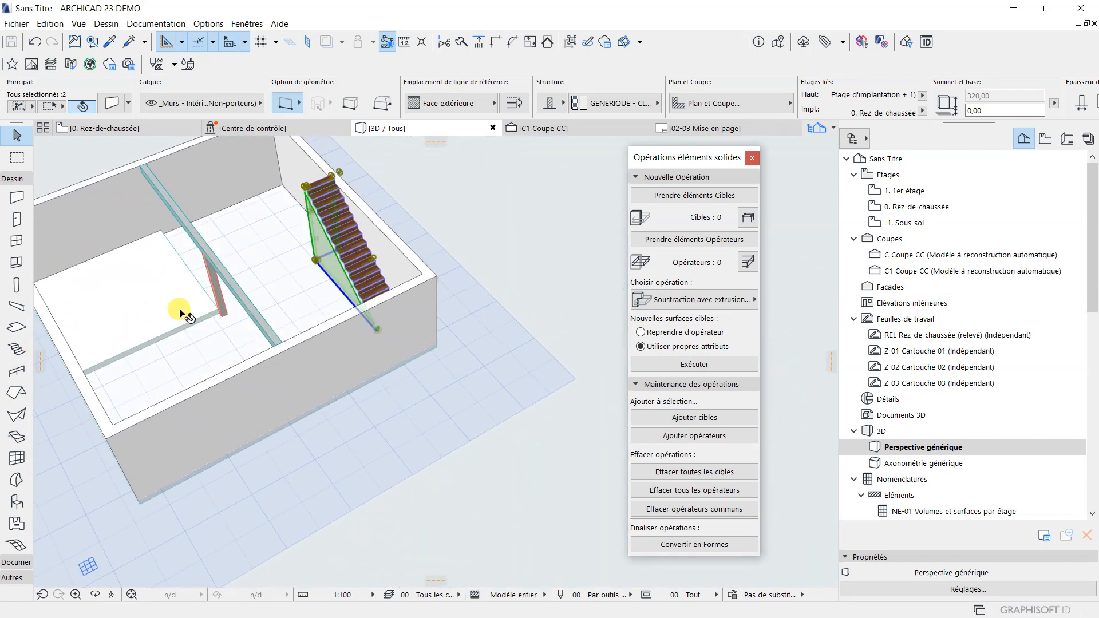
{"action": "scroll", "coordinate": [302, 246], "scroll_direction": "down", "scroll_amount": 3}
{"action": "scroll", "coordinate": [240, 277], "scroll_direction": "up", "scroll_amount": 5}
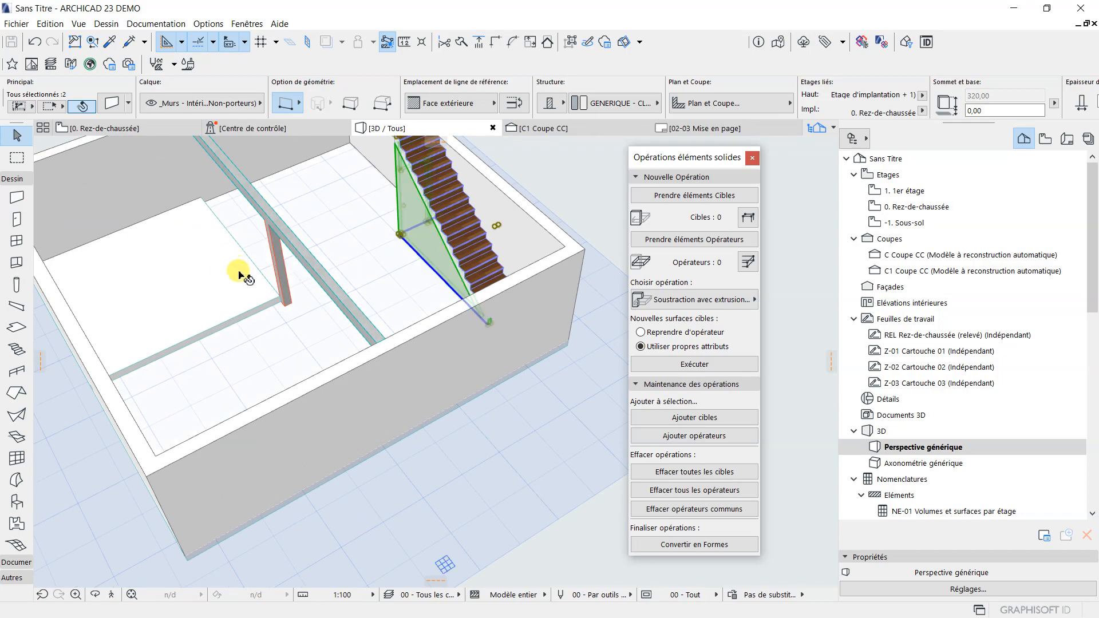
{"action": "scroll", "coordinate": [247, 281], "scroll_direction": "down", "scroll_amount": 3}
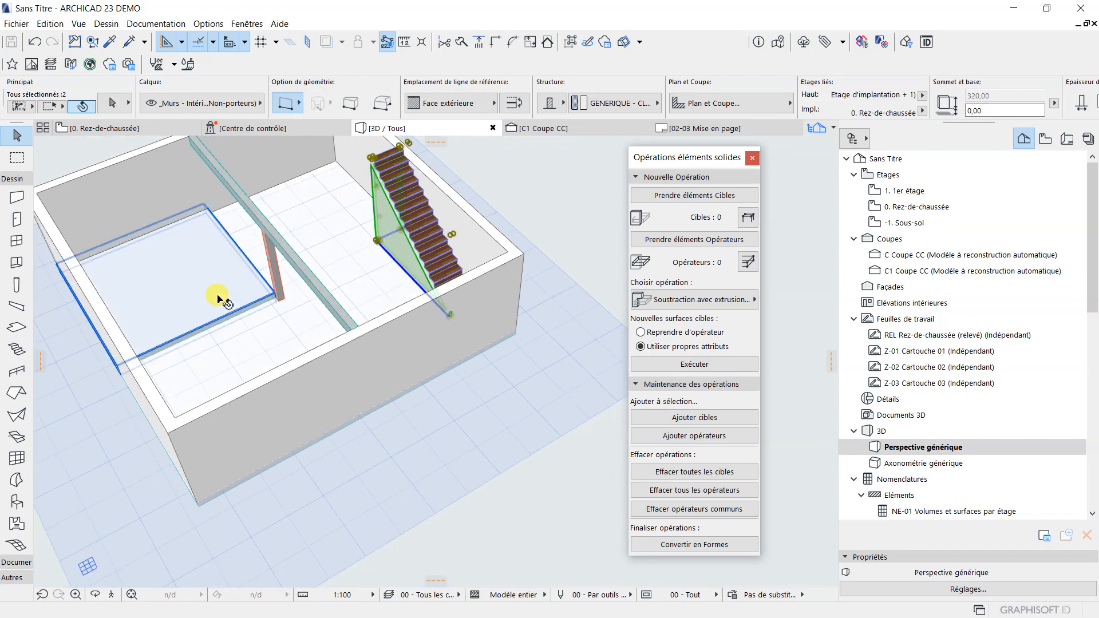
{"action": "middle_click_drag", "start_coordinate": [216, 295], "coordinate": [320, 289], "text": "shift"}
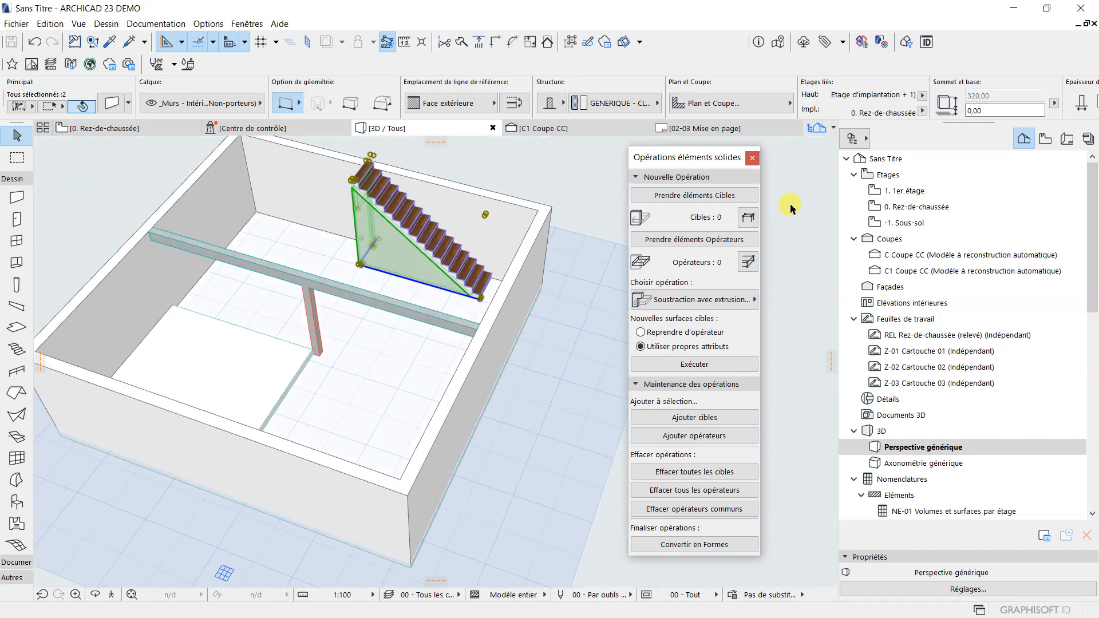
- Open section C1 Coupe CC, examine the floor slabs and staircase in it, and return to the 3D view
{"action": "double_click", "coordinate": [901, 271]}
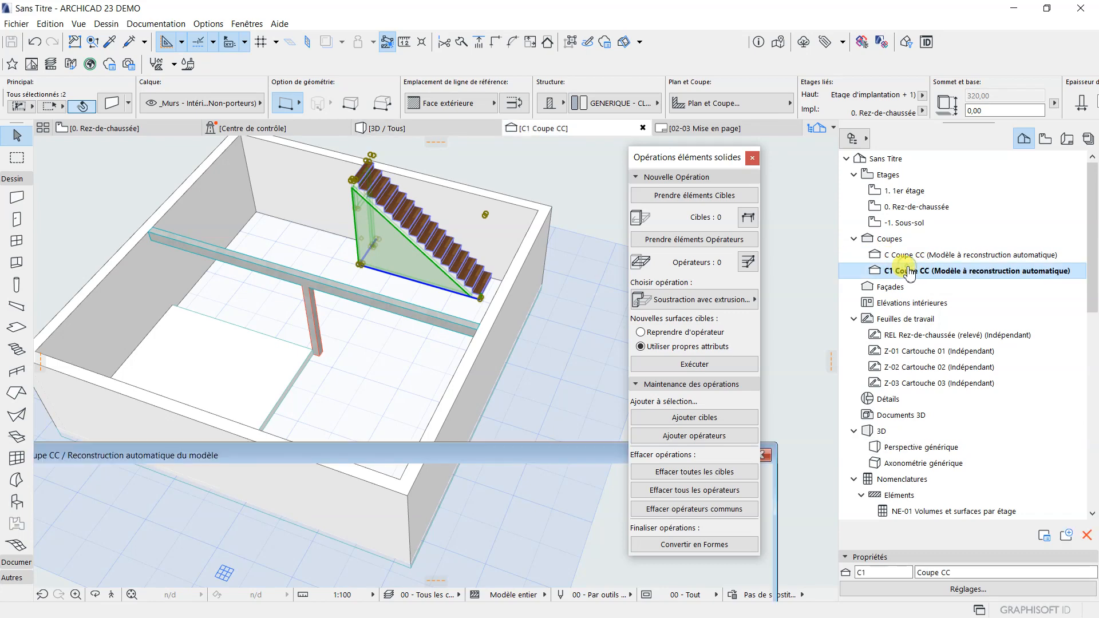
{"action": "mouse_move", "coordinate": [530, 456]}
{"action": "left_mouse_down"}
{"action": "mouse_move", "coordinate": [567, 158]}
{"action": "mouse_move", "coordinate": [610, 144]}
{"action": "left_mouse_up"}
{"action": "scroll", "coordinate": [426, 329], "scroll_direction": "down", "scroll_amount": 4}
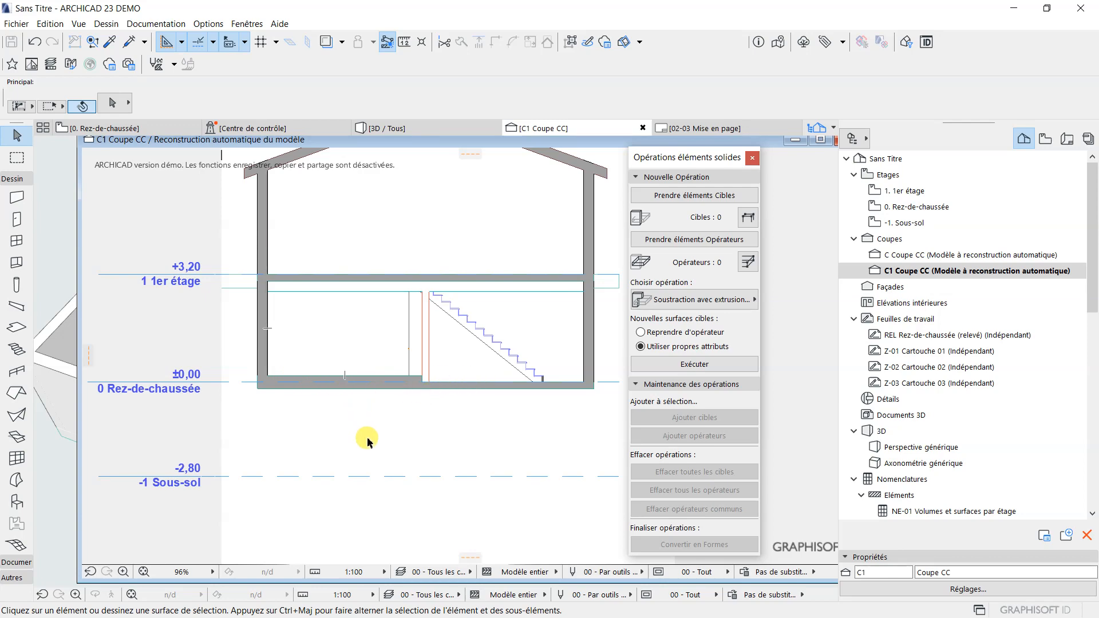
{"action": "left_click_drag", "start_coordinate": [441, 144], "coordinate": [401, 510]}
{"action": "left_click", "coordinate": [237, 362]}
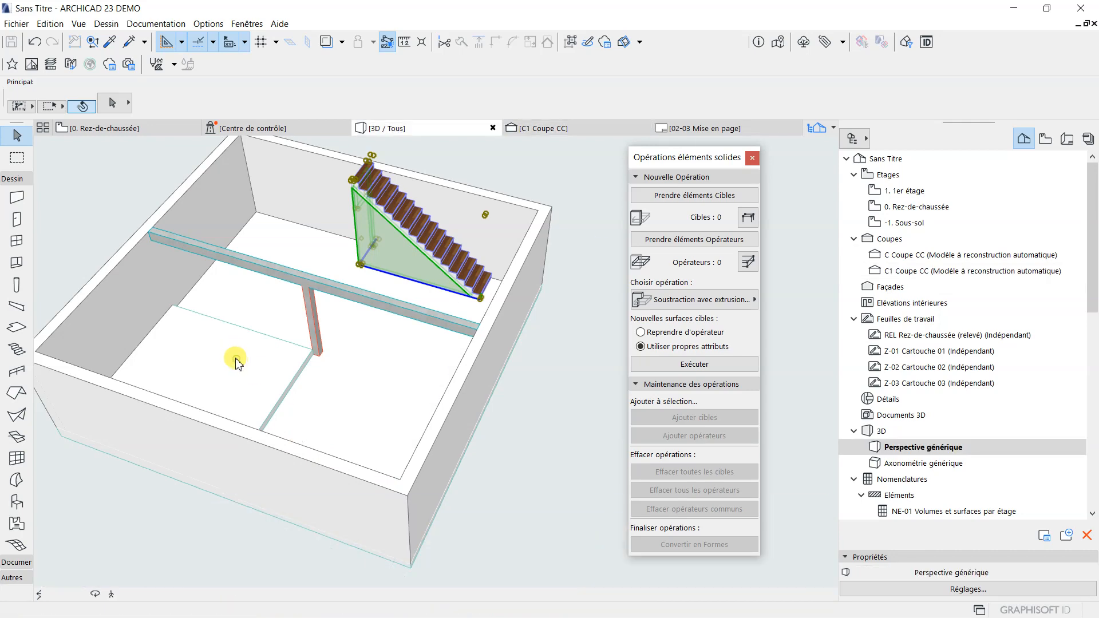
- Open the 0. Rez-de-chaussée plan, select the square floor slab to check its extent, and deselect it
{"action": "left_click", "coordinate": [116, 131]}
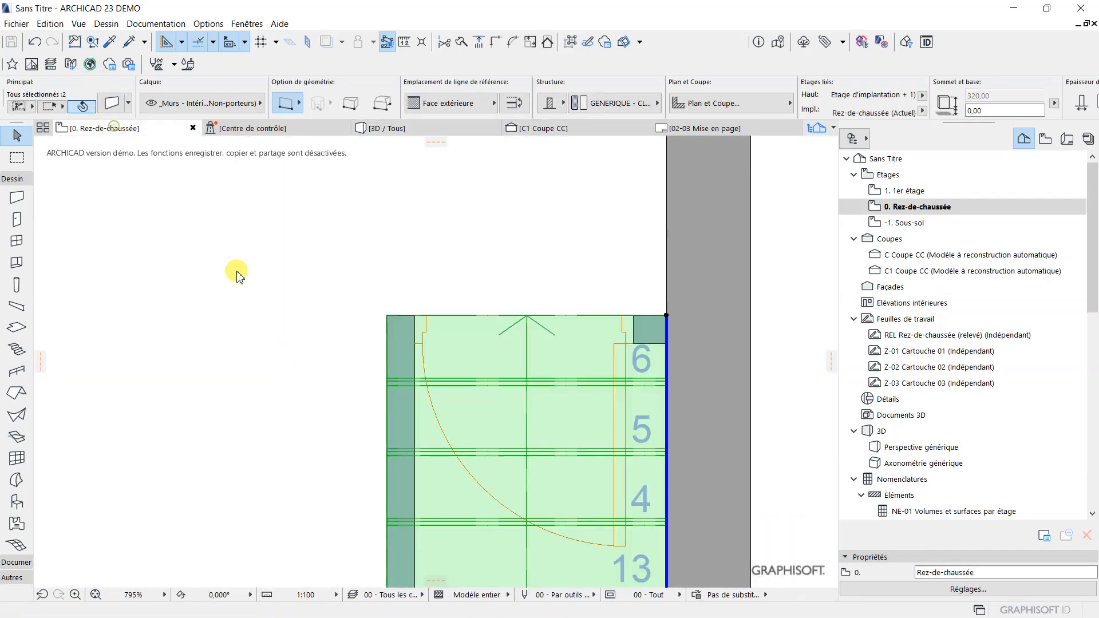
{"action": "scroll", "coordinate": [461, 288], "scroll_direction": "down", "scroll_amount": 4}
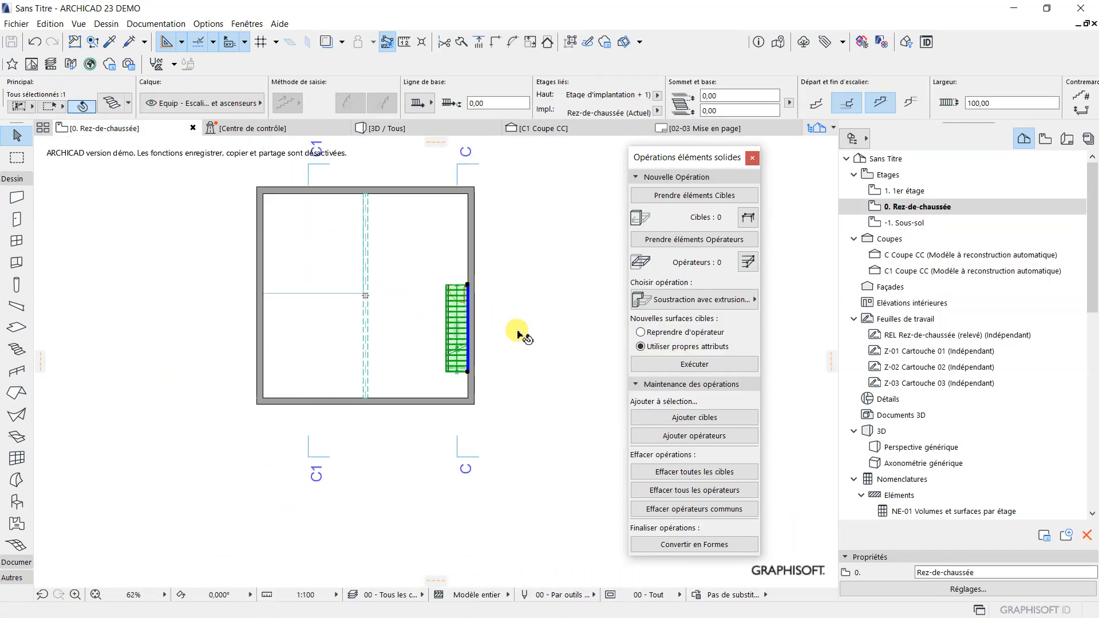
{"action": "scroll", "coordinate": [372, 261], "scroll_direction": "up", "scroll_amount": 2}
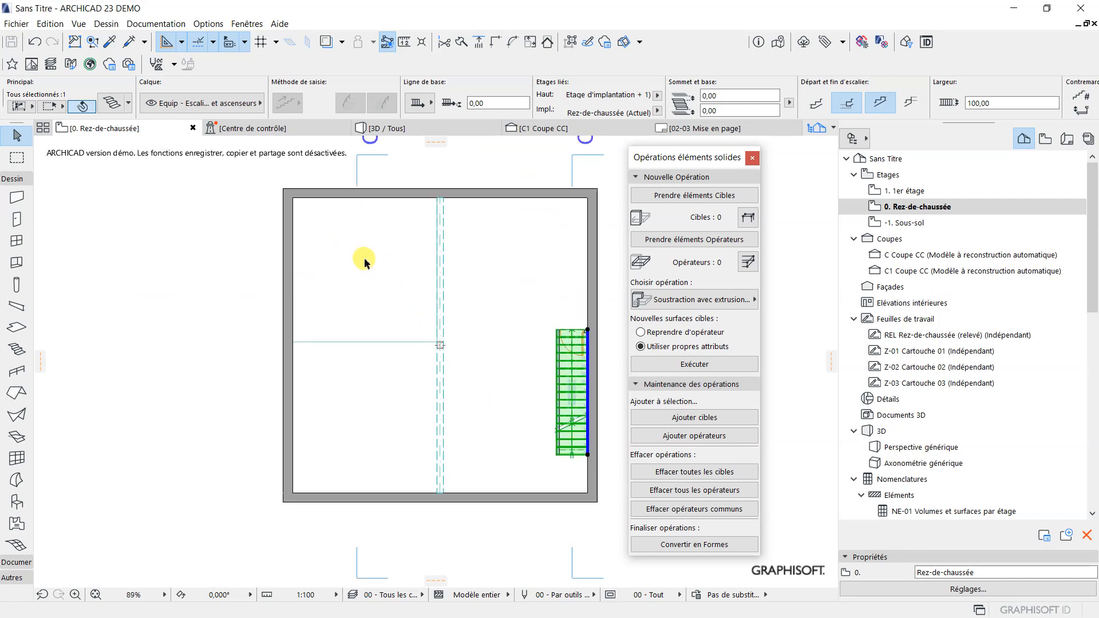
{"action": "left_click", "coordinate": [191, 239]}
{"action": "left_click", "coordinate": [360, 286]}
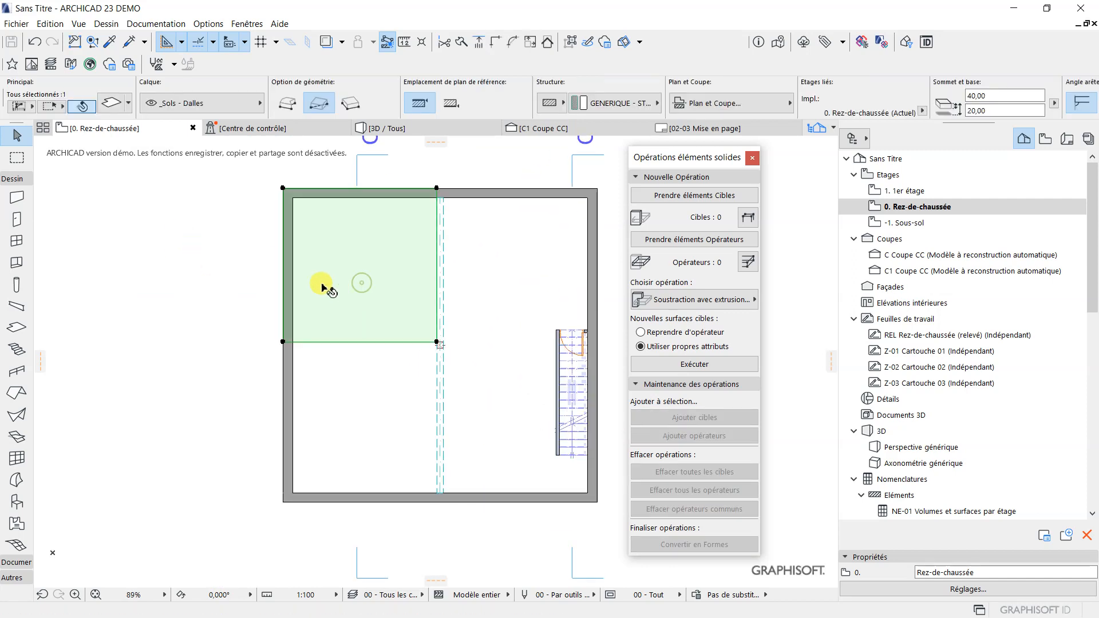
{"action": "left_click", "coordinate": [220, 217]}
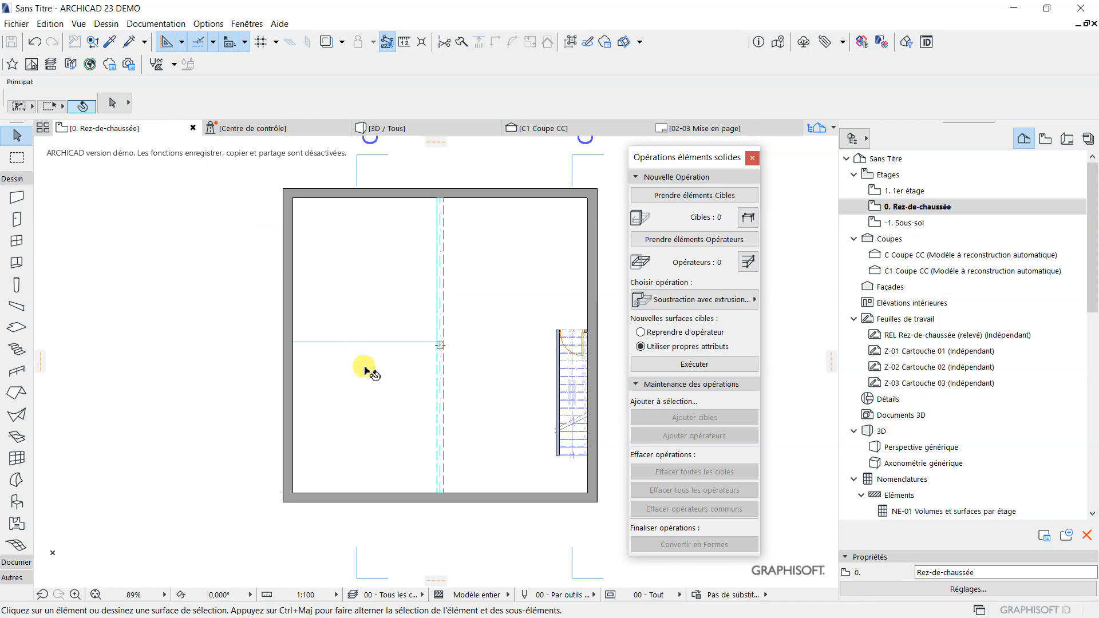
- Offset the edge of the L-shaped floor slab to the outer wall so the slab fills the building's upper-left quadrant, and deselect it
{"action": "left_click", "coordinate": [366, 368]}
{"action": "left_click", "coordinate": [399, 343]}
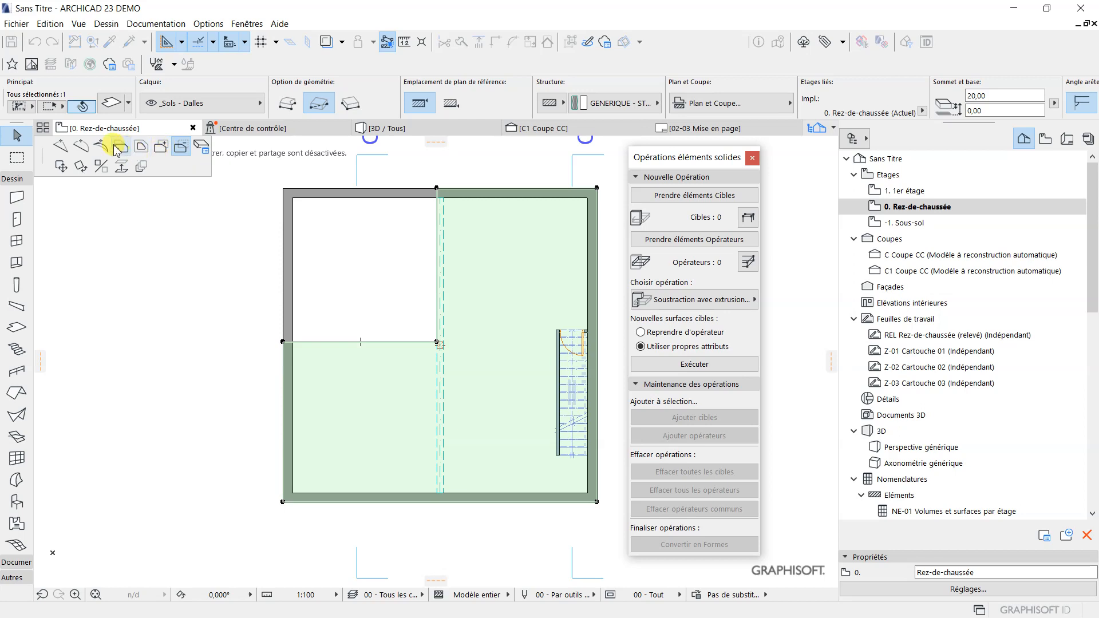
{"action": "left_click", "coordinate": [121, 147]}
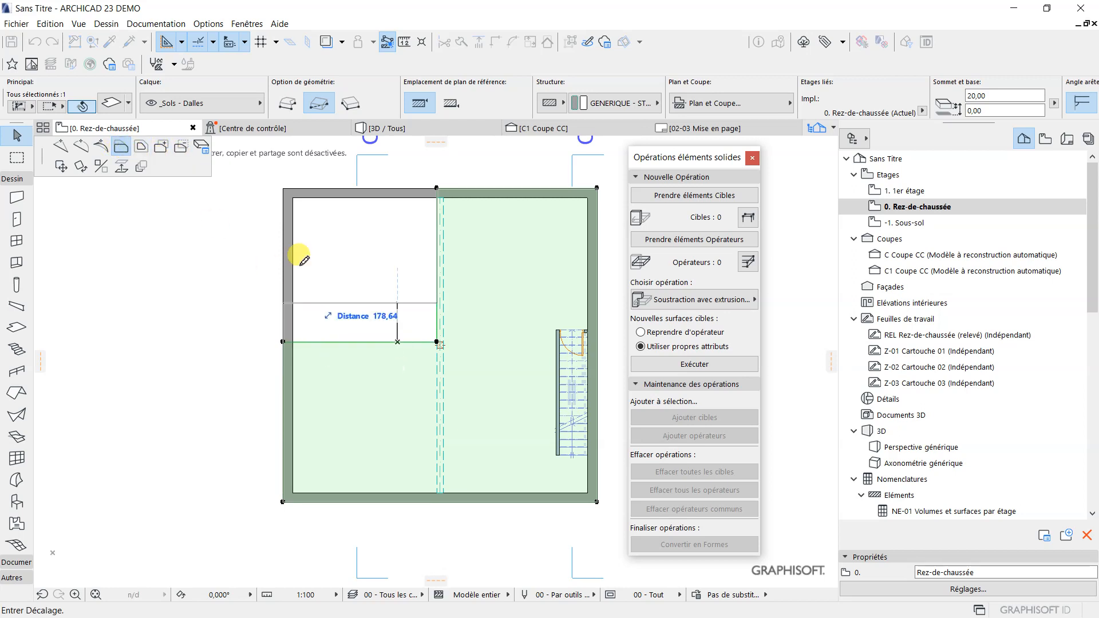
{"action": "left_click", "coordinate": [292, 187]}
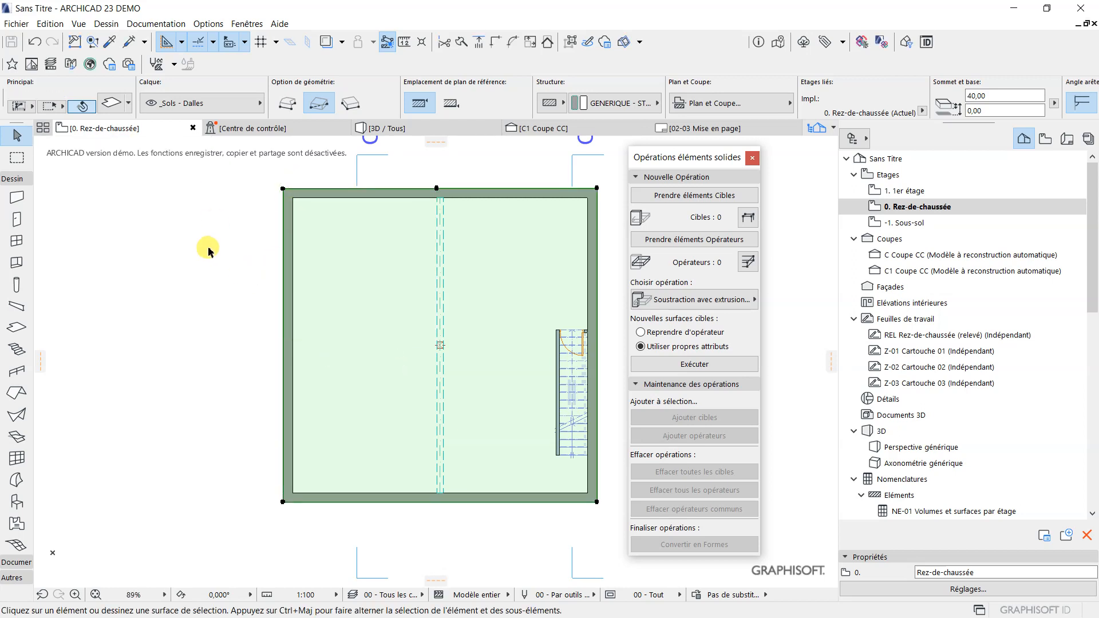
{"action": "left_click", "coordinate": [206, 245]}
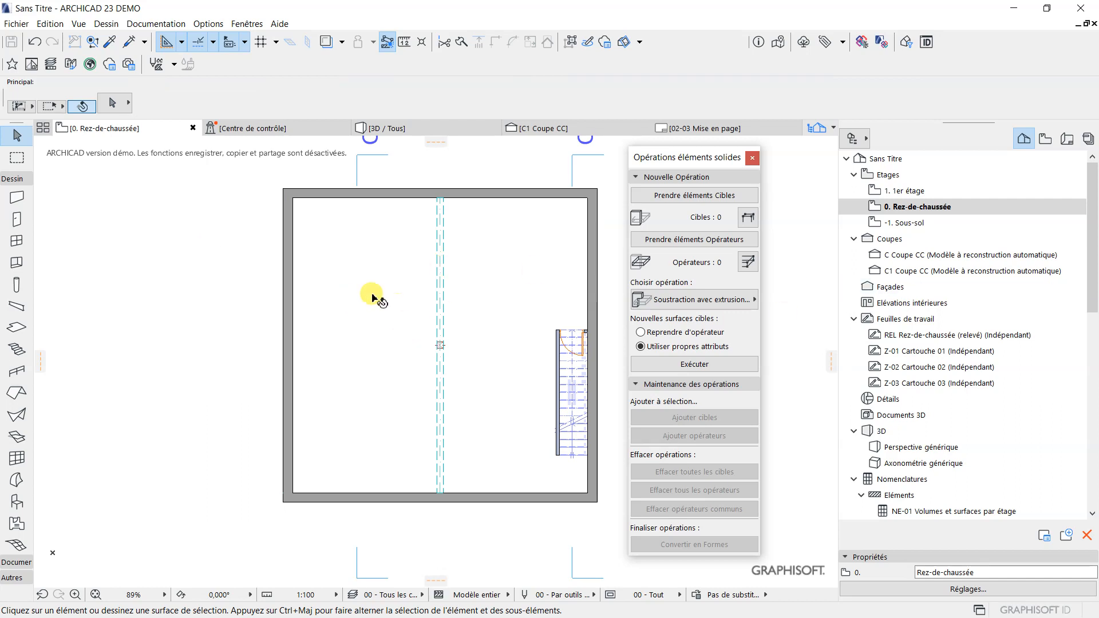
- Subtract a rectangle of about 490 by 490 cm from the upper-left quadrant of the full floor slab, ending at the centre column, and deselect it
{"action": "scroll", "coordinate": [378, 293], "scroll_direction": "down", "scroll_amount": 2}
{"action": "scroll", "coordinate": [380, 292], "scroll_direction": "up", "scroll_amount": 4}
{"action": "scroll", "coordinate": [457, 278], "scroll_direction": "down", "scroll_amount": 6}
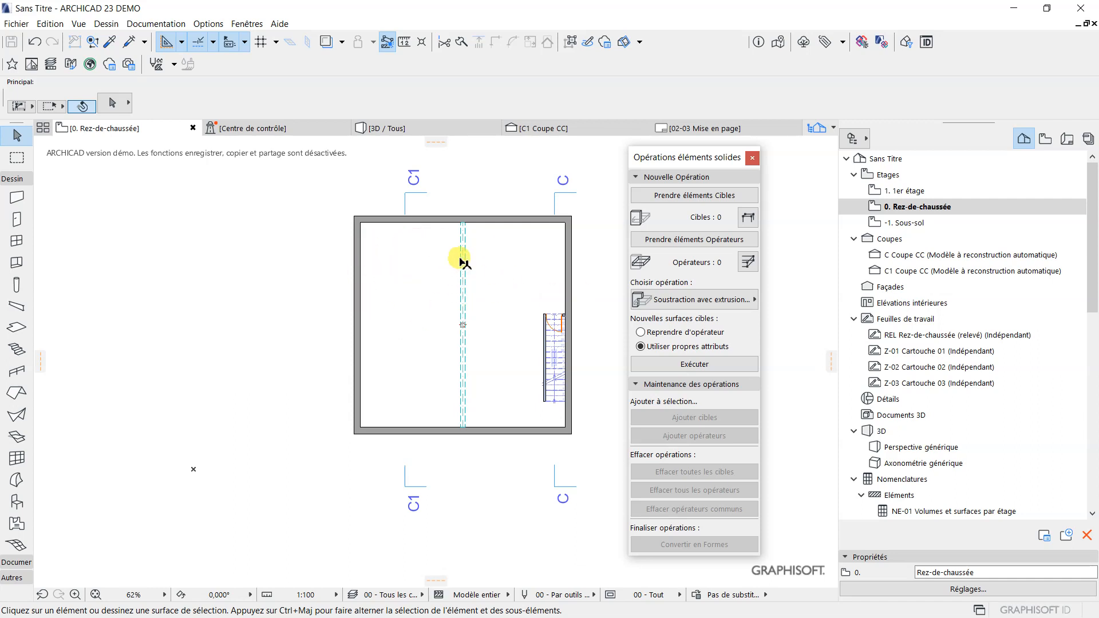
{"action": "scroll", "coordinate": [452, 326], "scroll_direction": "up", "scroll_amount": 5}
{"action": "scroll", "coordinate": [458, 332], "scroll_direction": "down", "scroll_amount": 1}
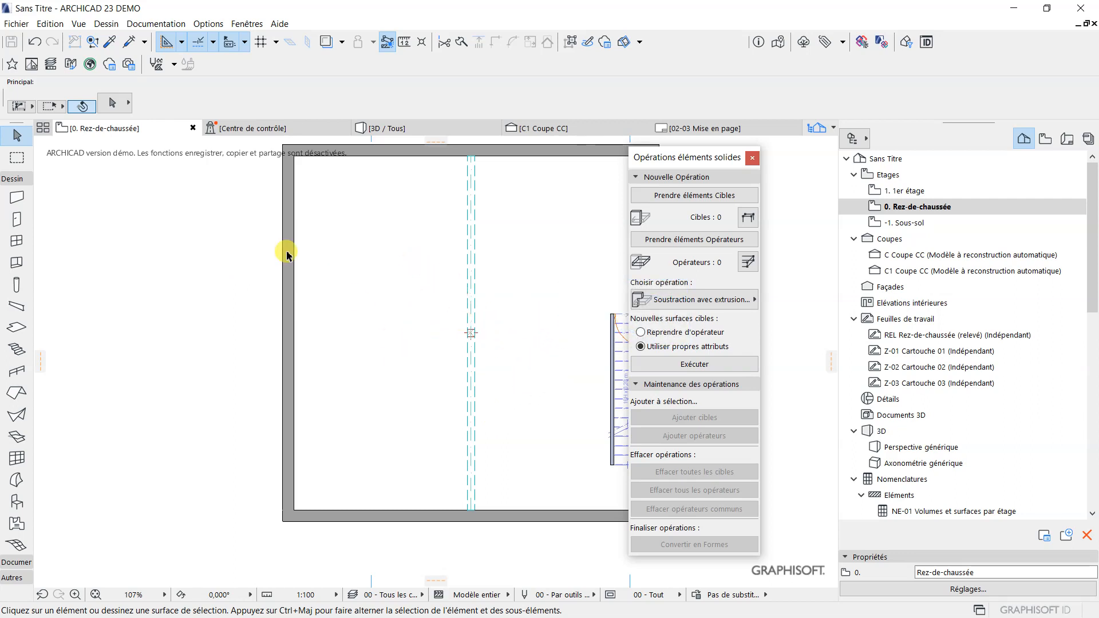
{"action": "left_click", "coordinate": [364, 407]}
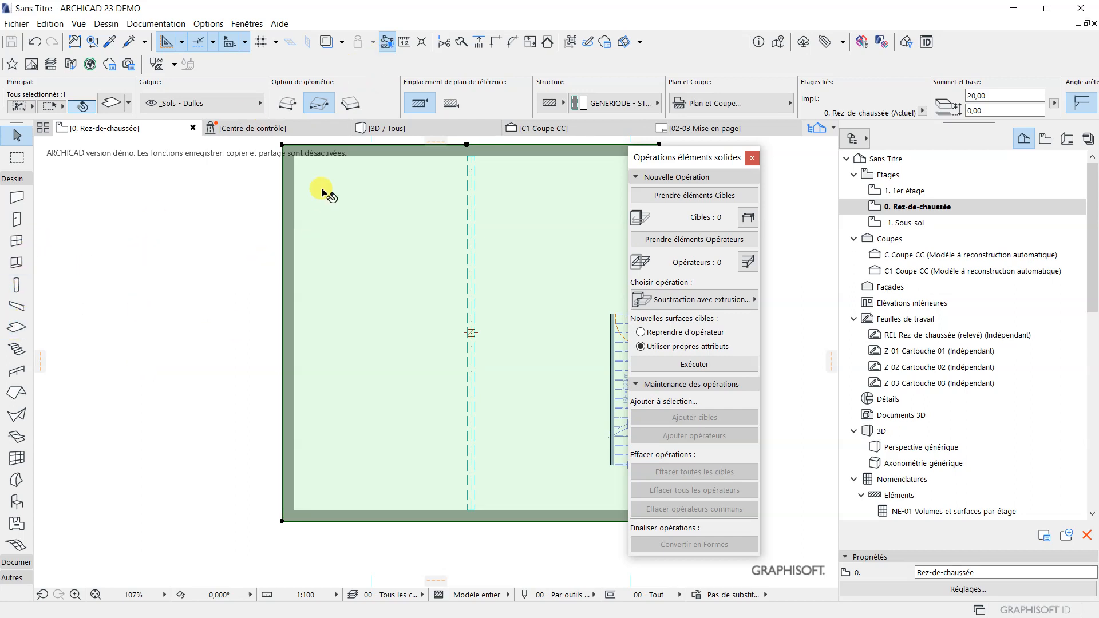
{"action": "left_click", "coordinate": [355, 145]}
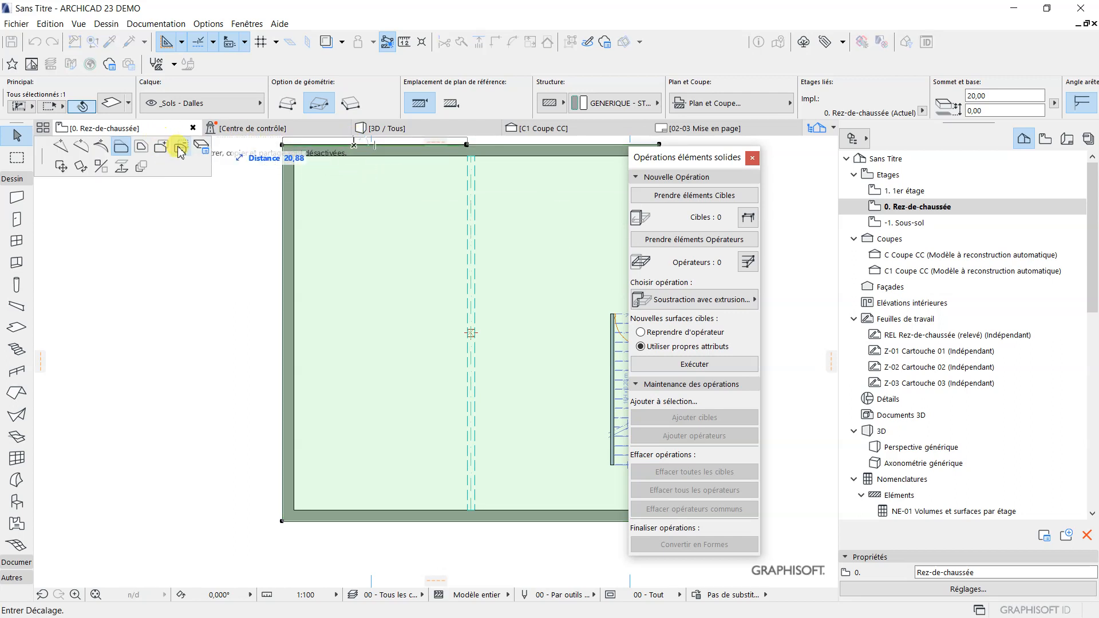
{"action": "left_click", "coordinate": [181, 147]}
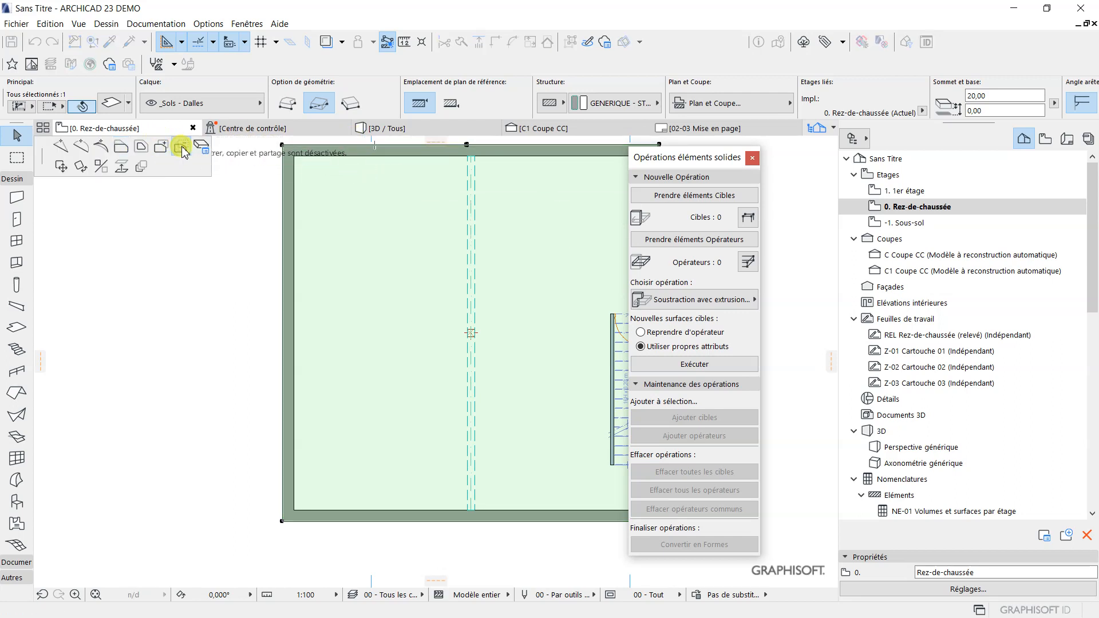
{"action": "left_click", "coordinate": [282, 146]}
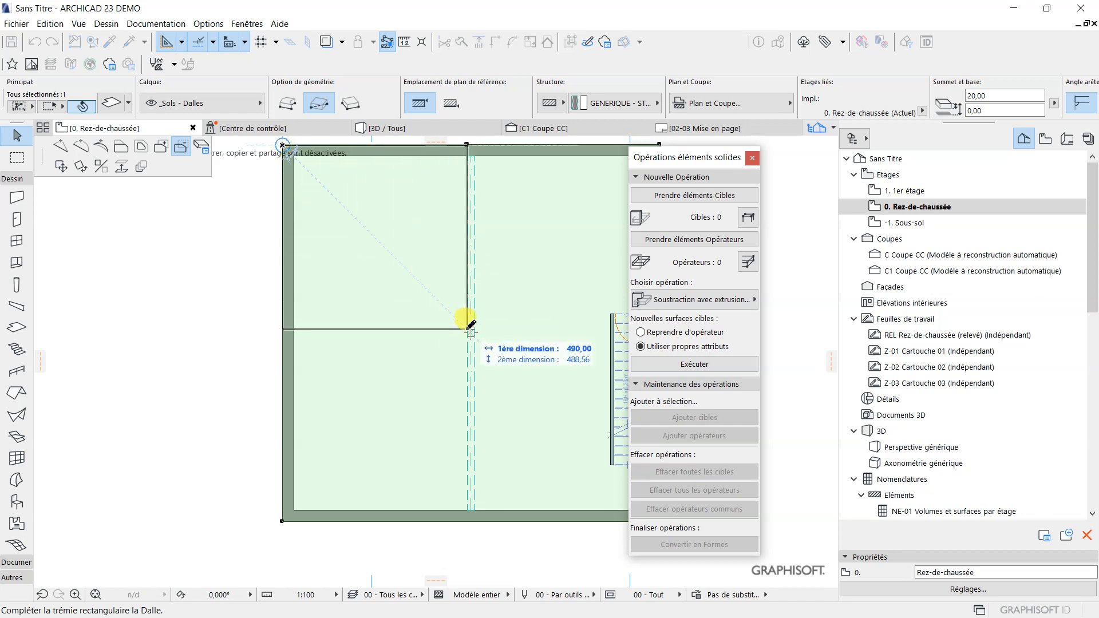
{"action": "left_click", "coordinate": [468, 326]}
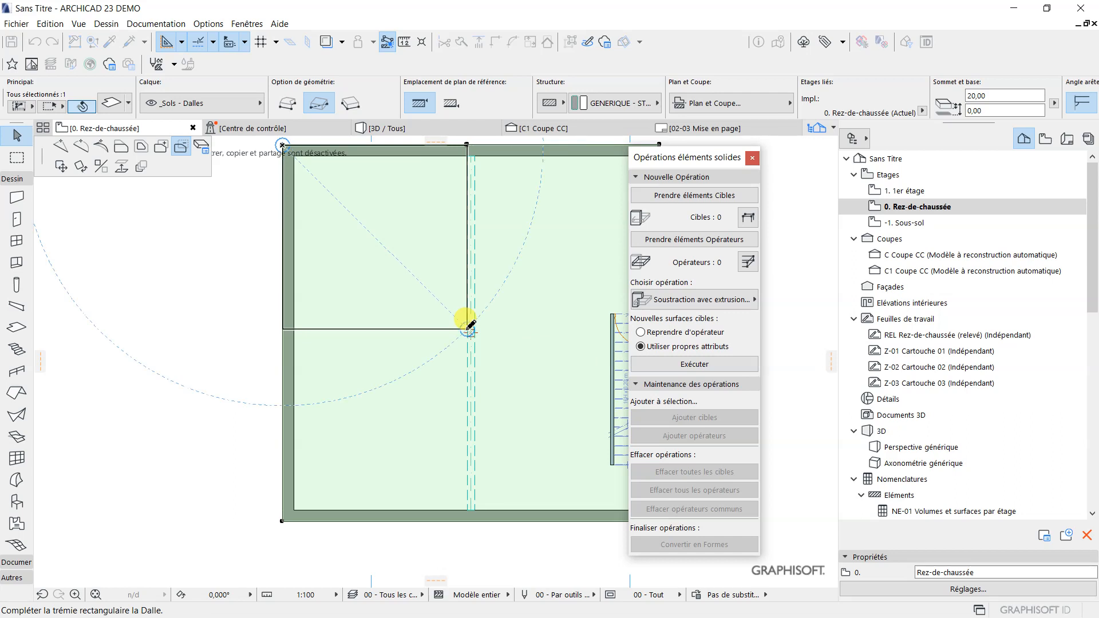
{"action": "scroll", "coordinate": [429, 286], "scroll_direction": "down", "scroll_amount": 2}
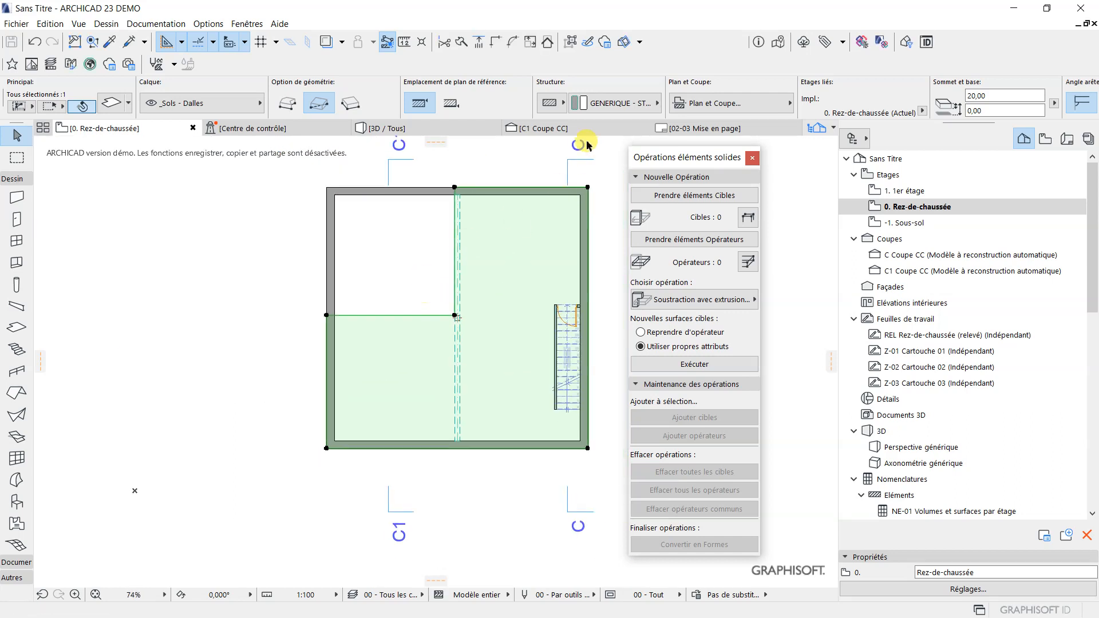
{"action": "scroll", "coordinate": [395, 251], "scroll_direction": "up", "scroll_amount": 3}
{"action": "scroll", "coordinate": [407, 211], "scroll_direction": "down", "scroll_amount": 2}
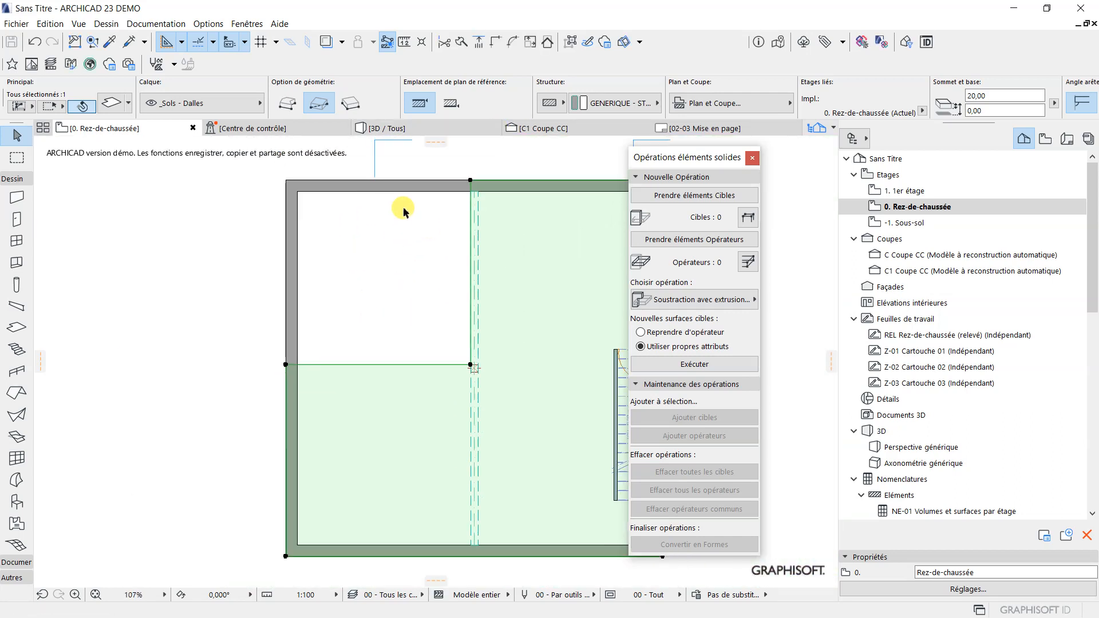
{"action": "left_click", "coordinate": [192, 229]}
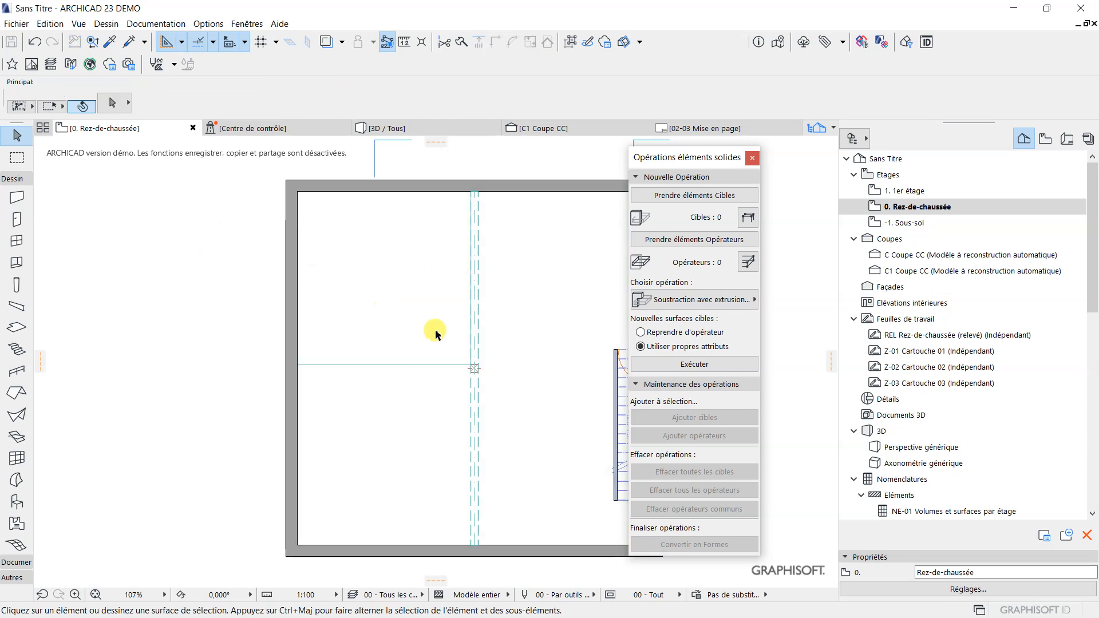
- Select the L-shaped slab, pick up its parameters, examine its settings without changing them, and deselect it
{"action": "scroll", "coordinate": [374, 356], "scroll_direction": "up", "scroll_amount": 3}
{"action": "scroll", "coordinate": [403, 366], "scroll_direction": "down", "scroll_amount": 2}
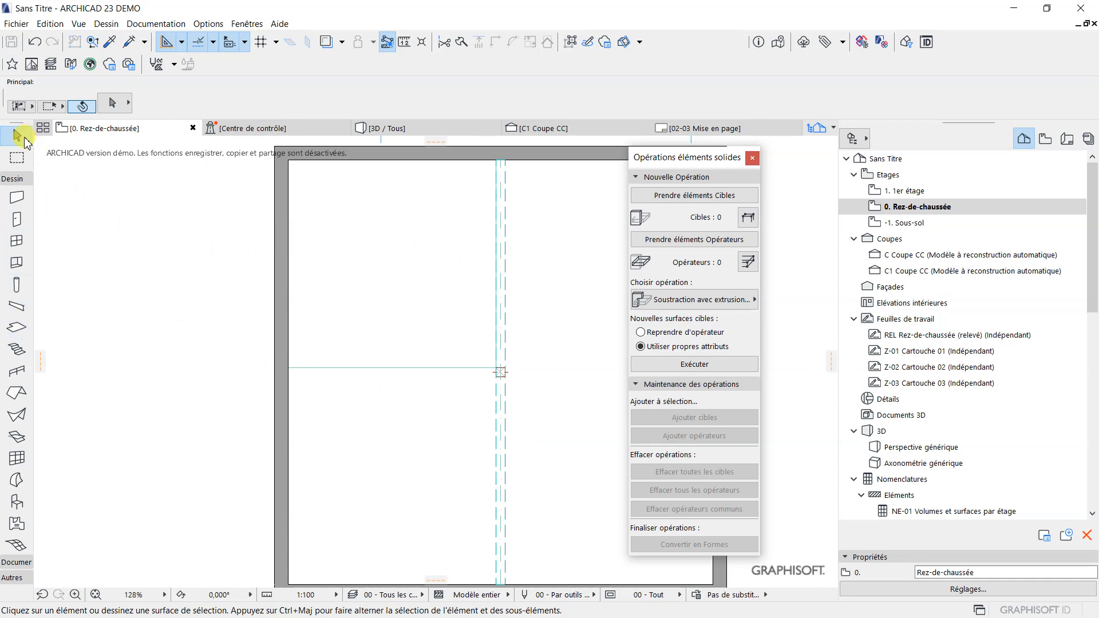
{"action": "left_click", "coordinate": [405, 429]}
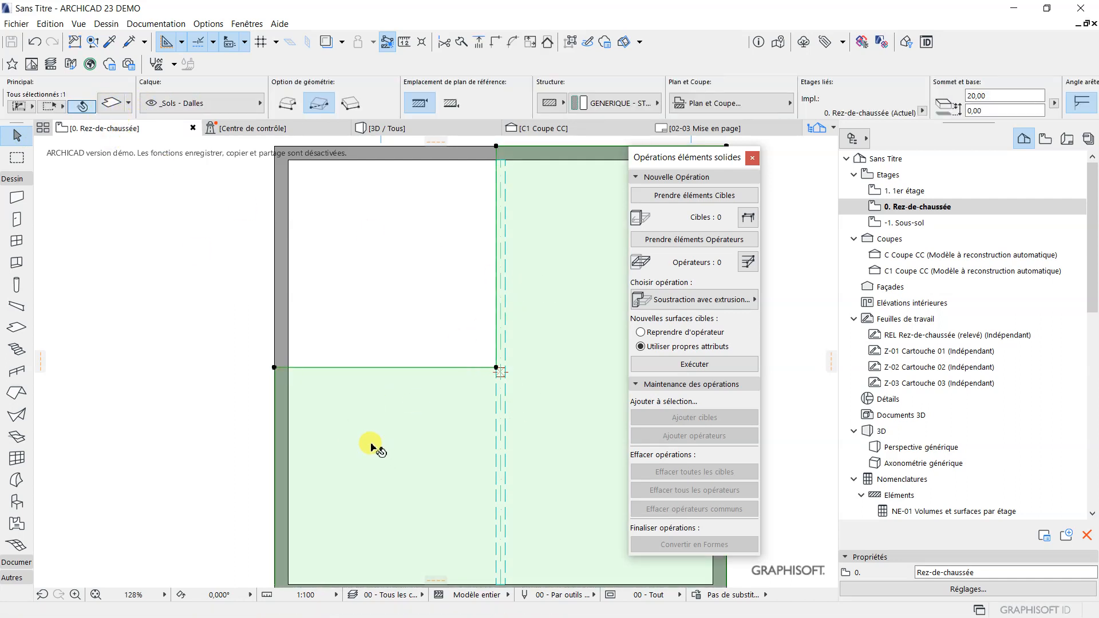
{"action": "key", "text": "alt"}
{"action": "left_click", "coordinate": [382, 430], "text": "alt"}
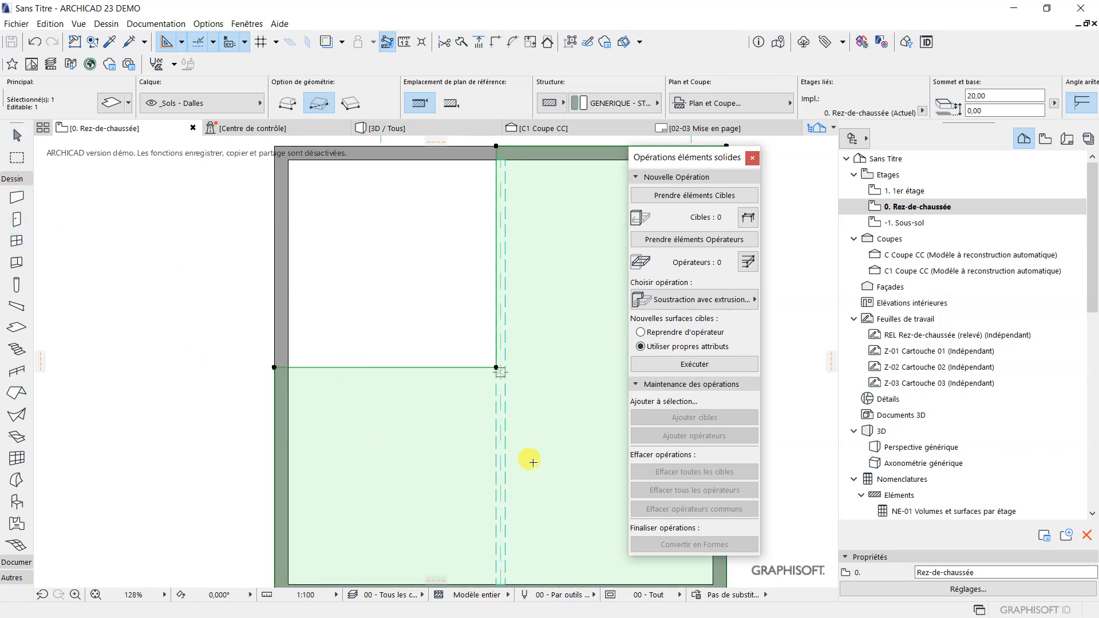
{"action": "left_click", "coordinate": [111, 104]}
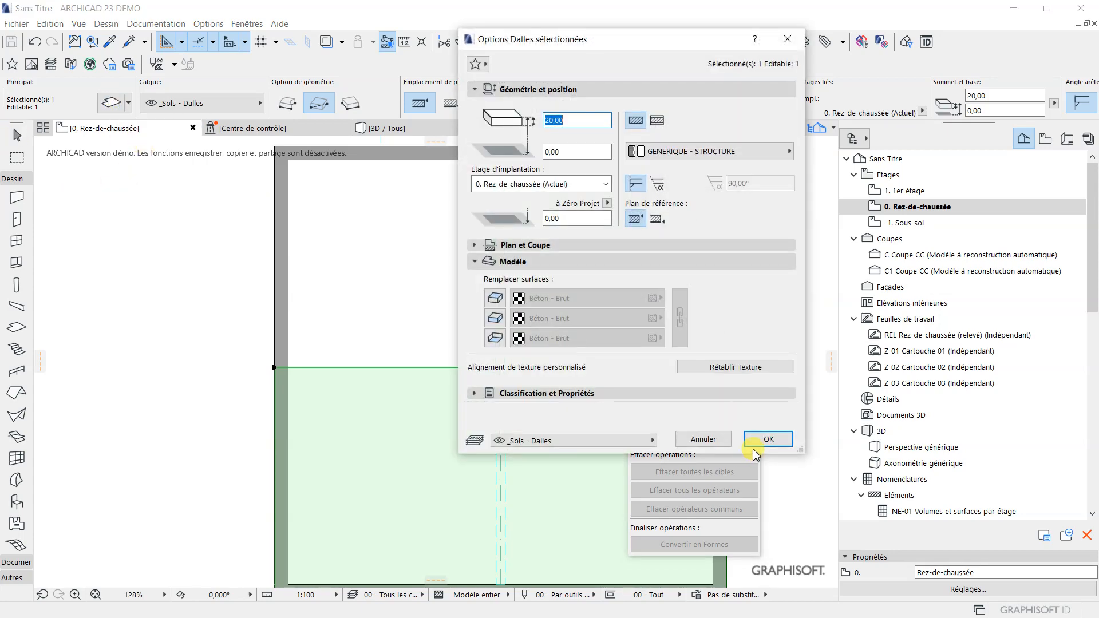
{"action": "left_click", "coordinate": [725, 441]}
{"action": "left_click", "coordinate": [15, 136]}
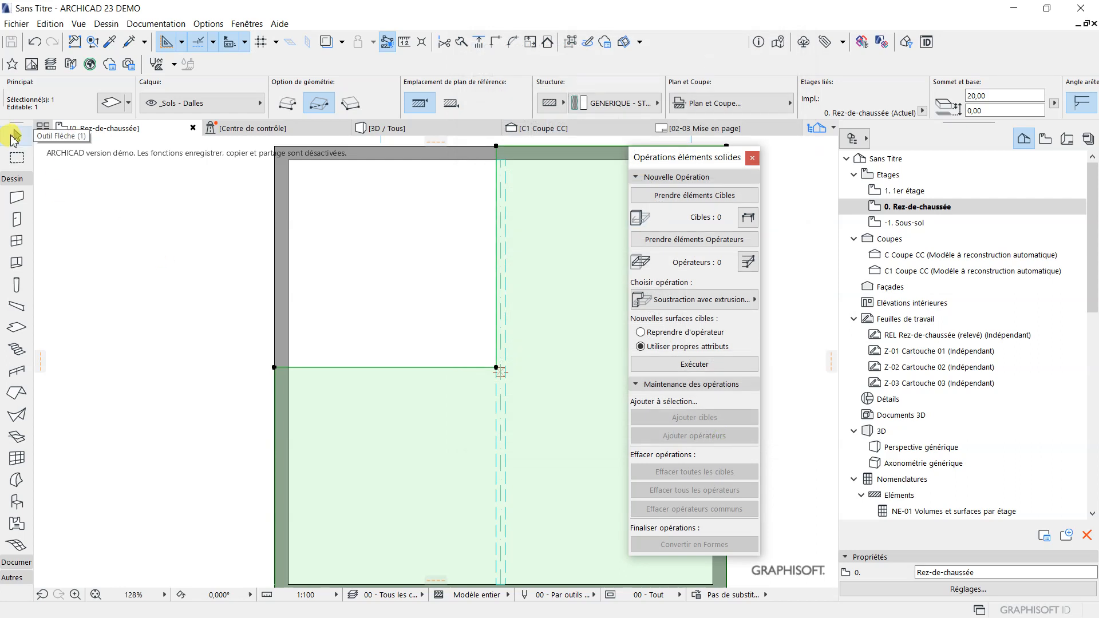
{"action": "left_click", "coordinate": [252, 272]}
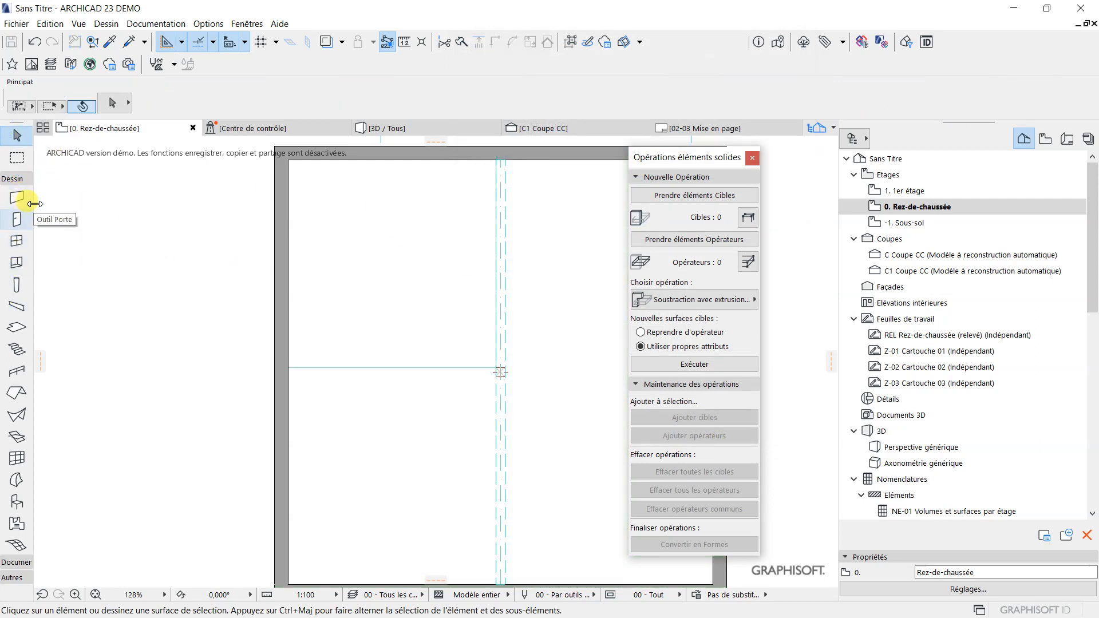
- Draw a 40 cm thick rectangular slab, about 490 by 490 cm, filling the cut-out quadrant of the L-shaped slab
{"action": "left_click", "coordinate": [11, 333]}
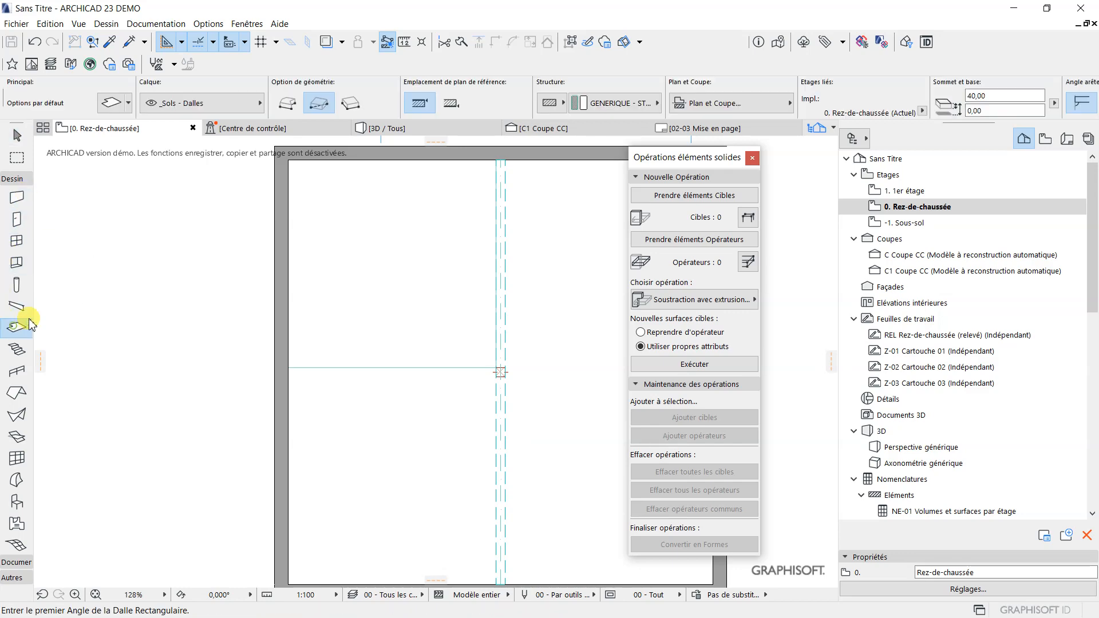
{"action": "left_click", "coordinate": [121, 108]}
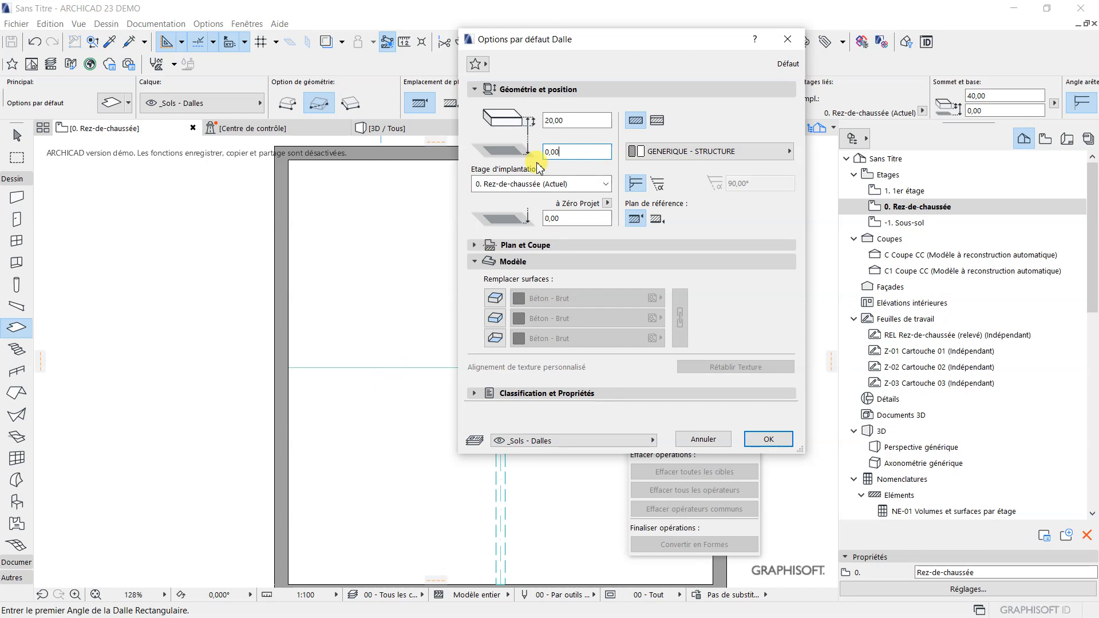
{"action": "double_click", "coordinate": [559, 119]}
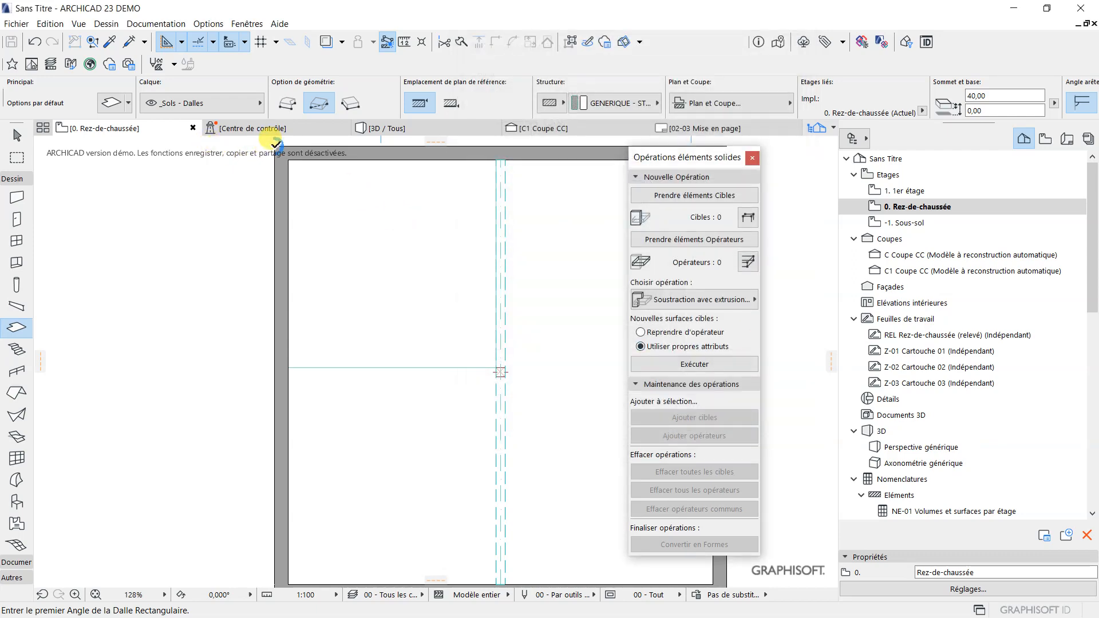
{"action": "left_click", "coordinate": [276, 146]}
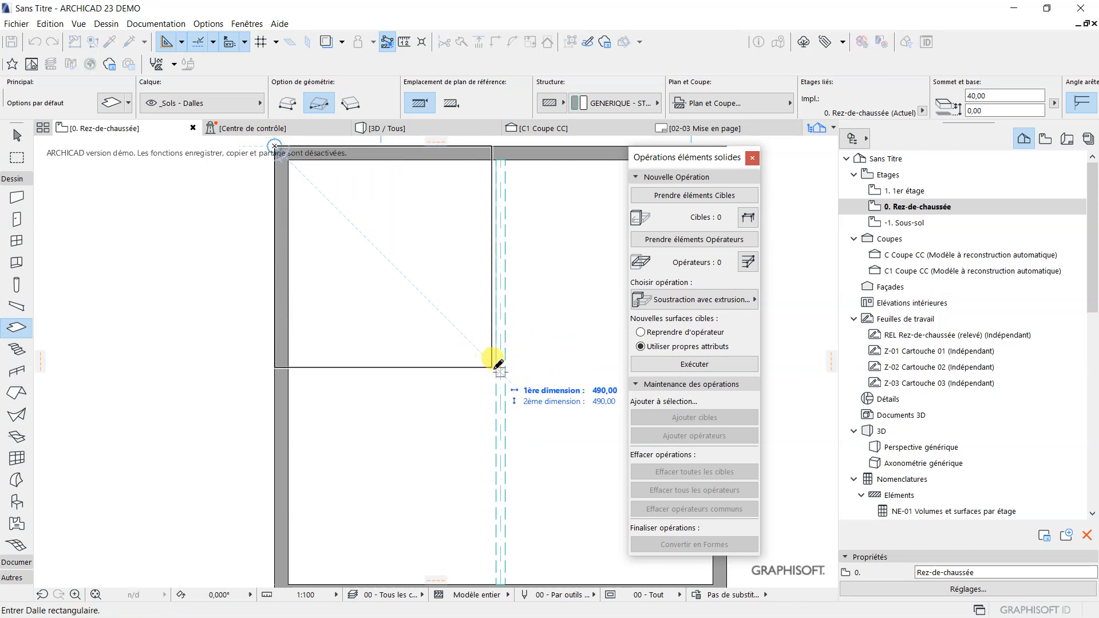
{"action": "left_click", "coordinate": [499, 367]}
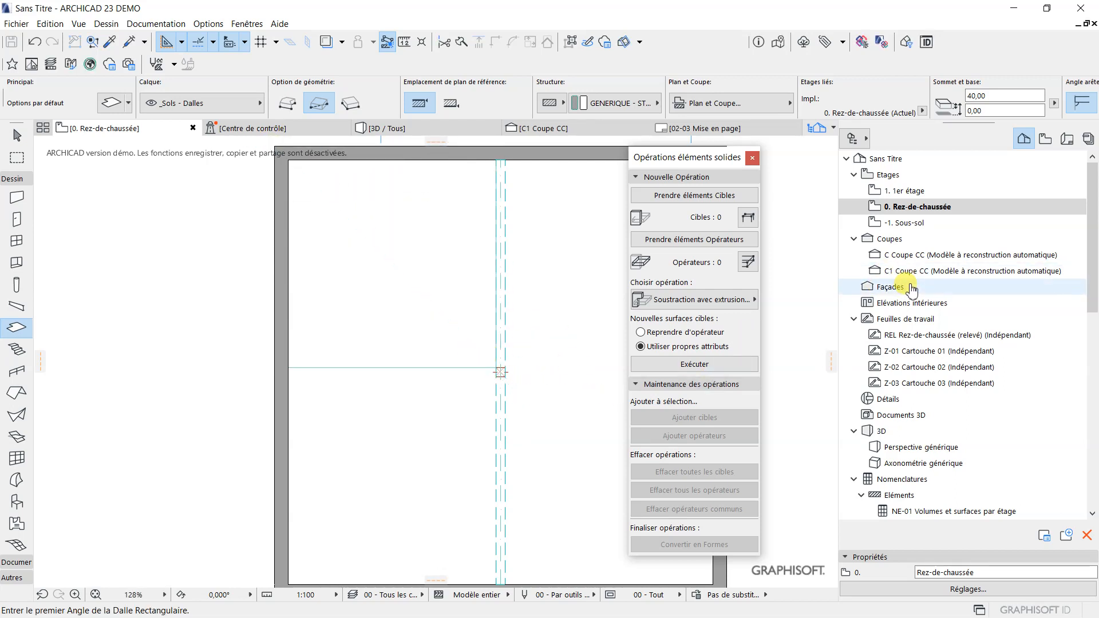
- Open sections C Coupe CC and C1 Coupe CC, and select the thicker ground-floor slab in C1 to compare it with its neighbour
{"action": "double_click", "coordinate": [919, 256]}
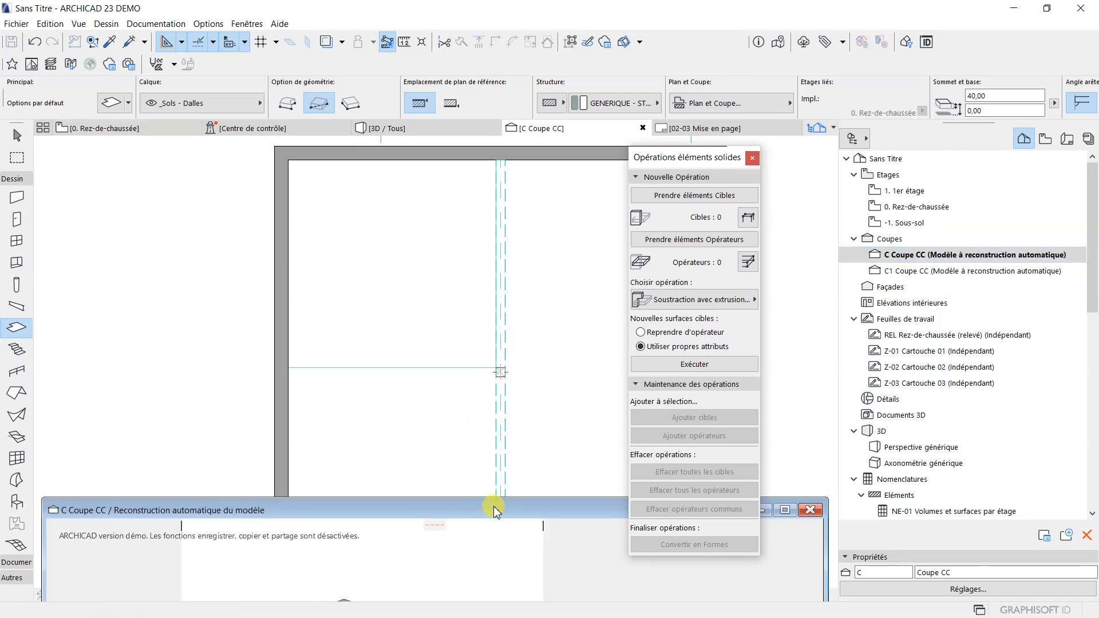
{"action": "left_click_drag", "start_coordinate": [495, 510], "coordinate": [552, 169]}
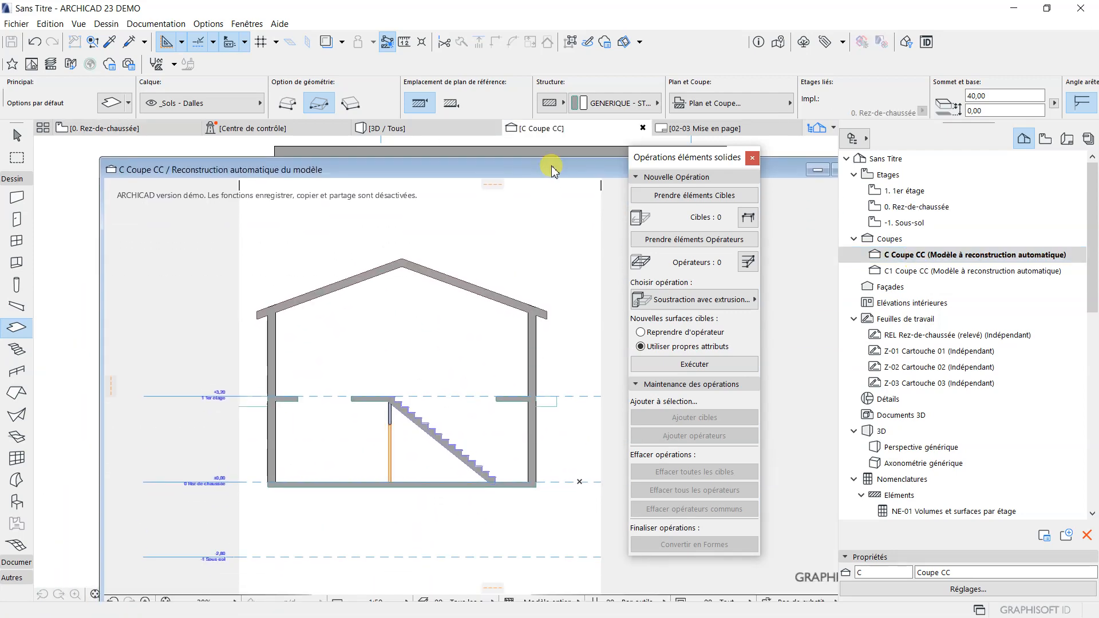
{"action": "double_click", "coordinate": [918, 273]}
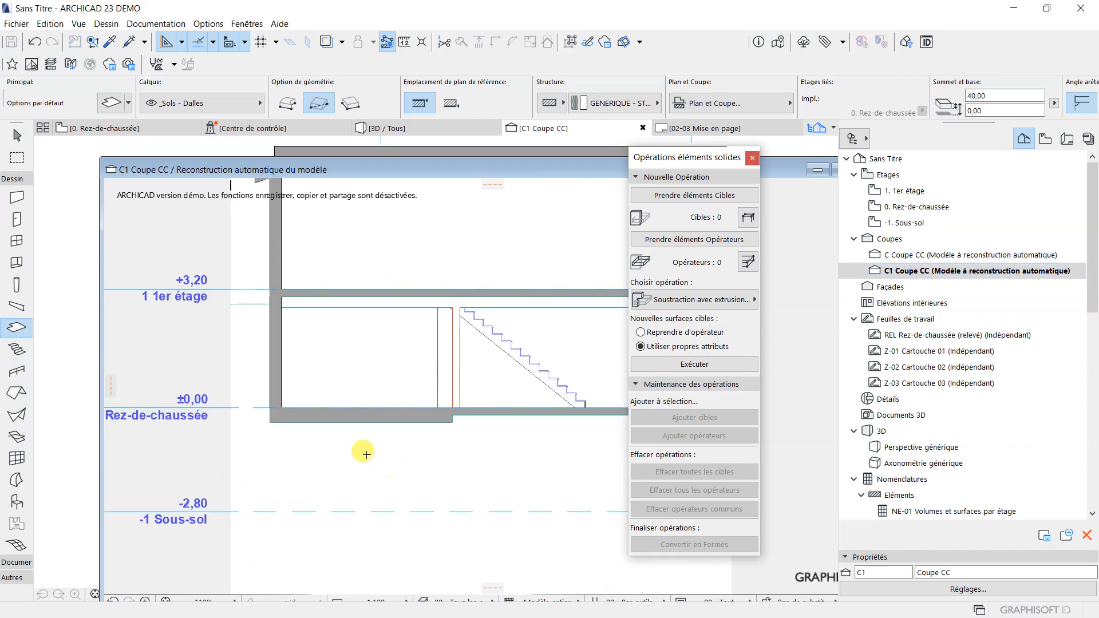
{"action": "scroll", "coordinate": [367, 455], "scroll_direction": "up", "scroll_amount": 3}
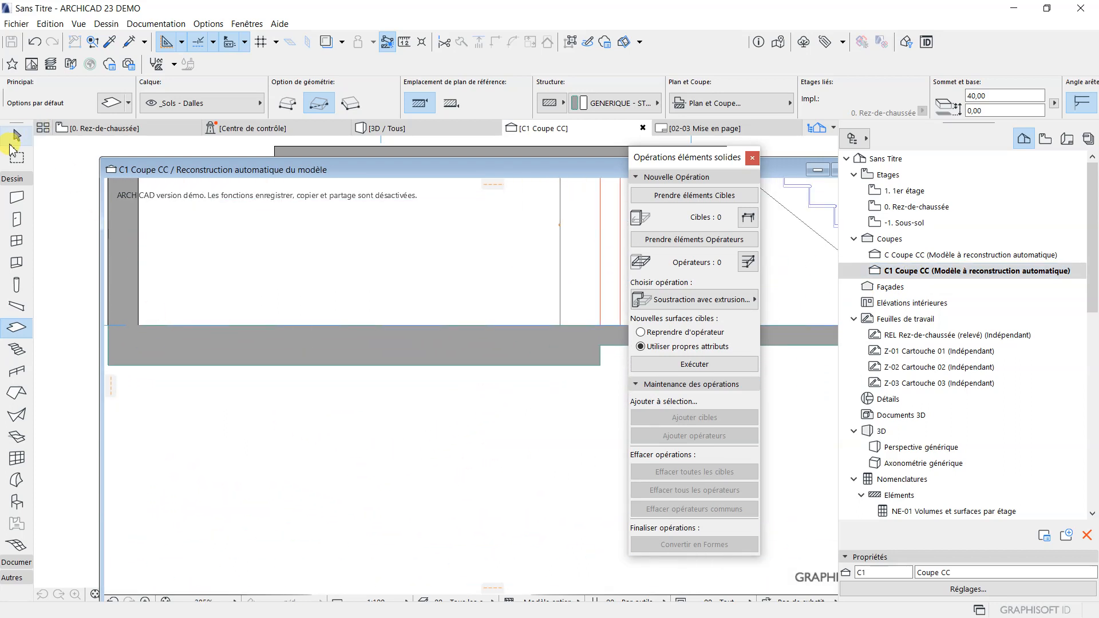
{"action": "left_click", "coordinate": [14, 139]}
{"action": "left_click", "coordinate": [361, 424]}
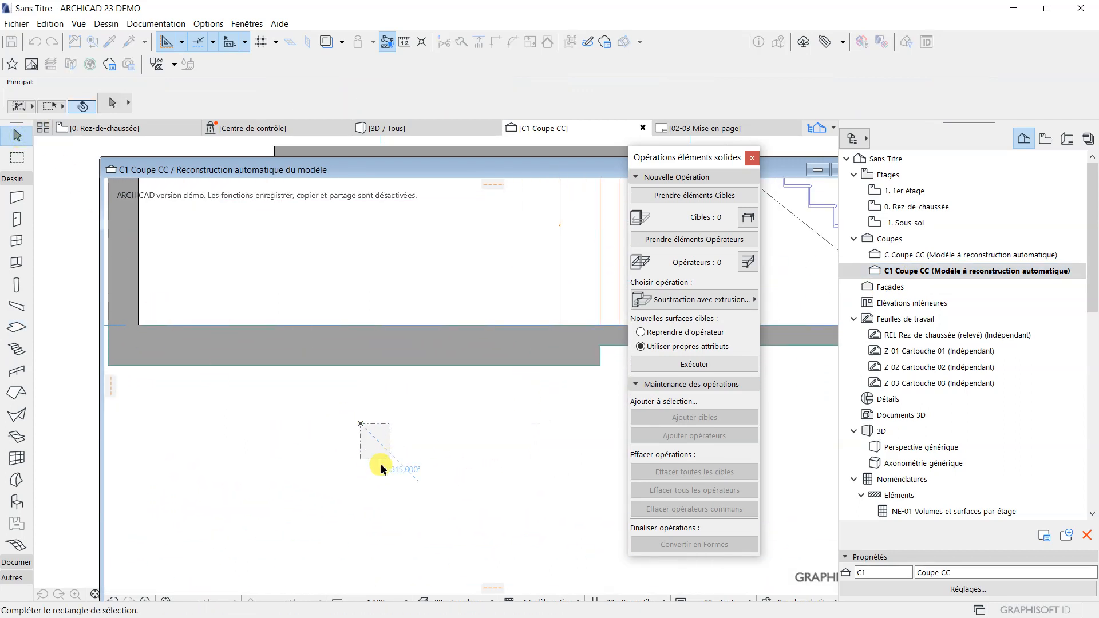
{"action": "left_click", "coordinate": [584, 362]}
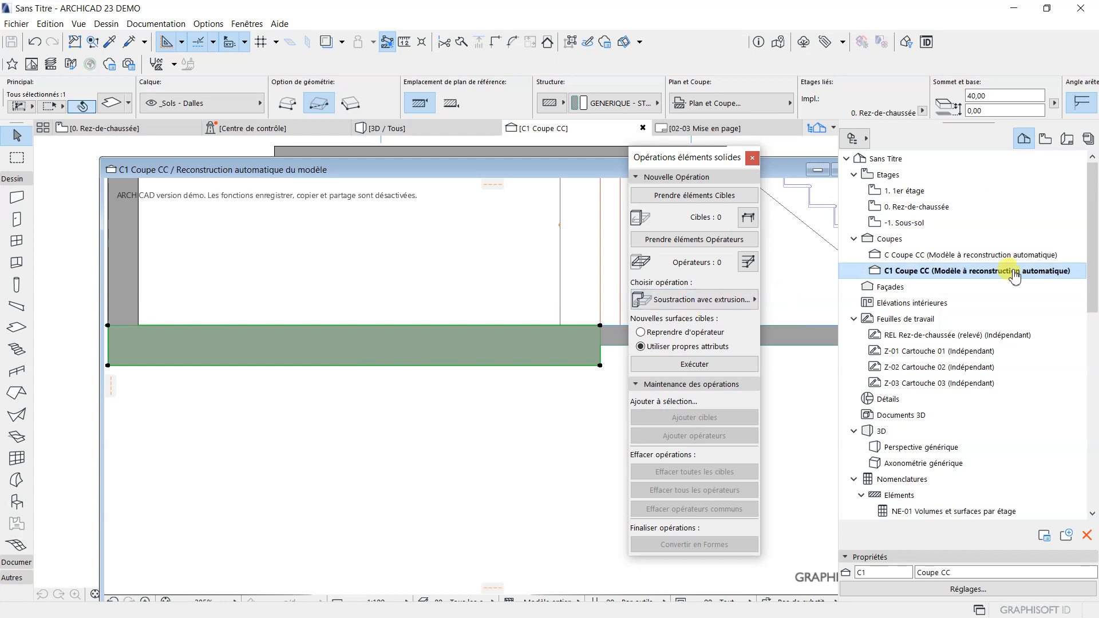
- Open the storey settings, review the Rez-de-chaussée elevation and height, and return to the slab junction in the C1 section
{"action": "left_click", "coordinate": [914, 210]}
{"action": "right_click", "coordinate": [910, 211]}
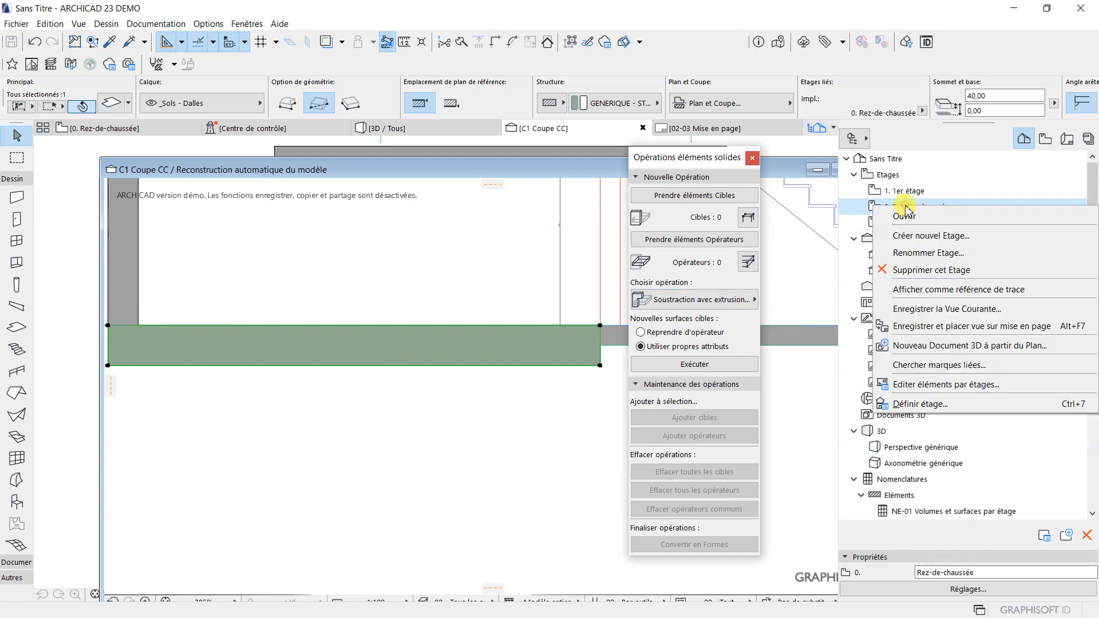
{"action": "left_click", "coordinate": [923, 406]}
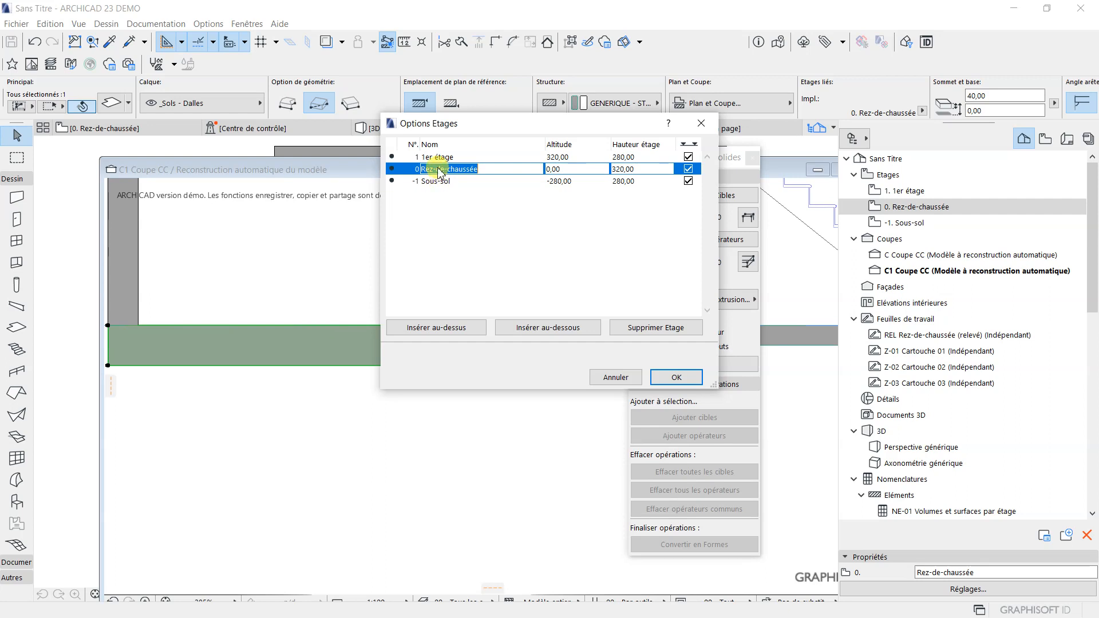
{"action": "left_click", "coordinate": [689, 380]}
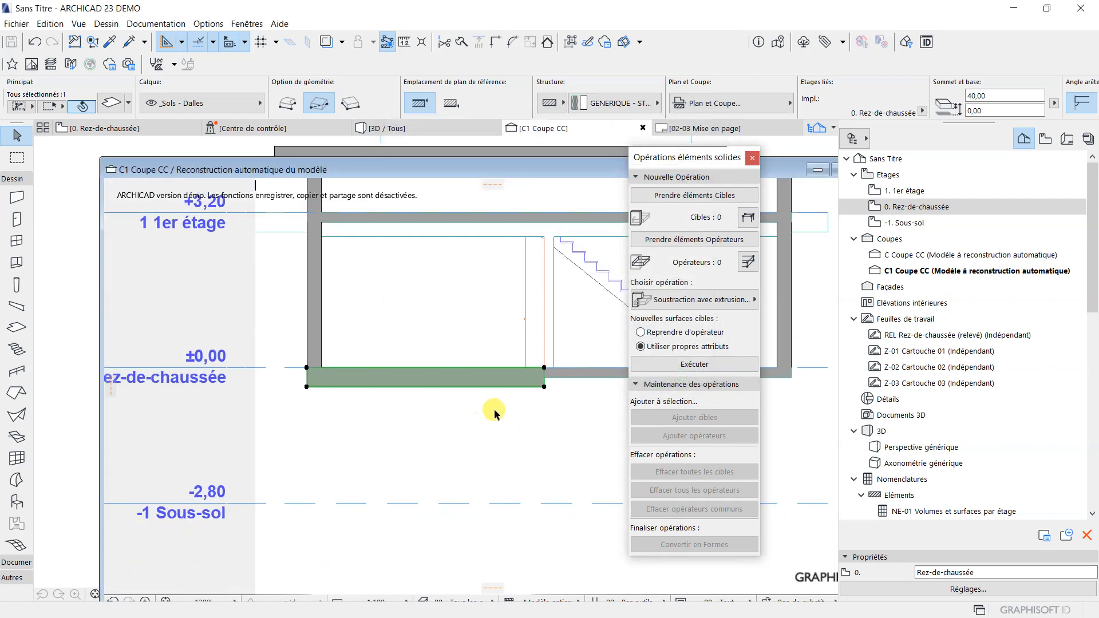
{"action": "scroll", "coordinate": [365, 411], "scroll_direction": "up", "scroll_amount": 3}
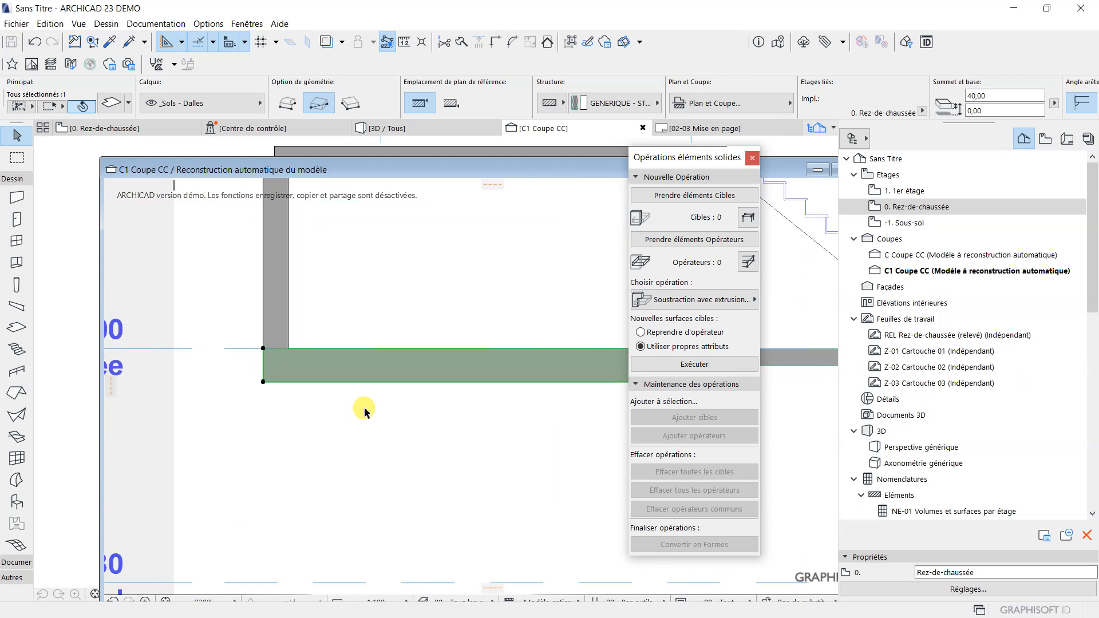
- Try setting the thicker slab's offset from the Rez-de-chaussée storey to 20 cm in its settings, and undo the change
{"action": "scroll", "coordinate": [378, 408], "scroll_direction": "down", "scroll_amount": 2}
{"action": "scroll", "coordinate": [528, 375], "scroll_direction": "down", "scroll_amount": 2}
{"action": "scroll", "coordinate": [523, 376], "scroll_direction": "up", "scroll_amount": 4}
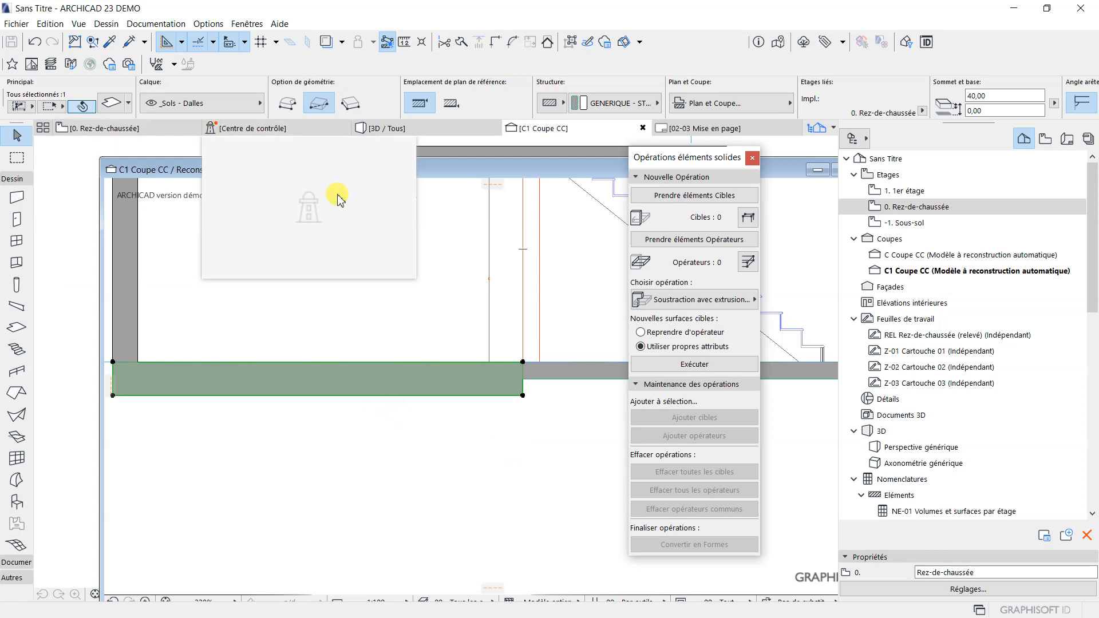
{"action": "left_click", "coordinate": [113, 106]}
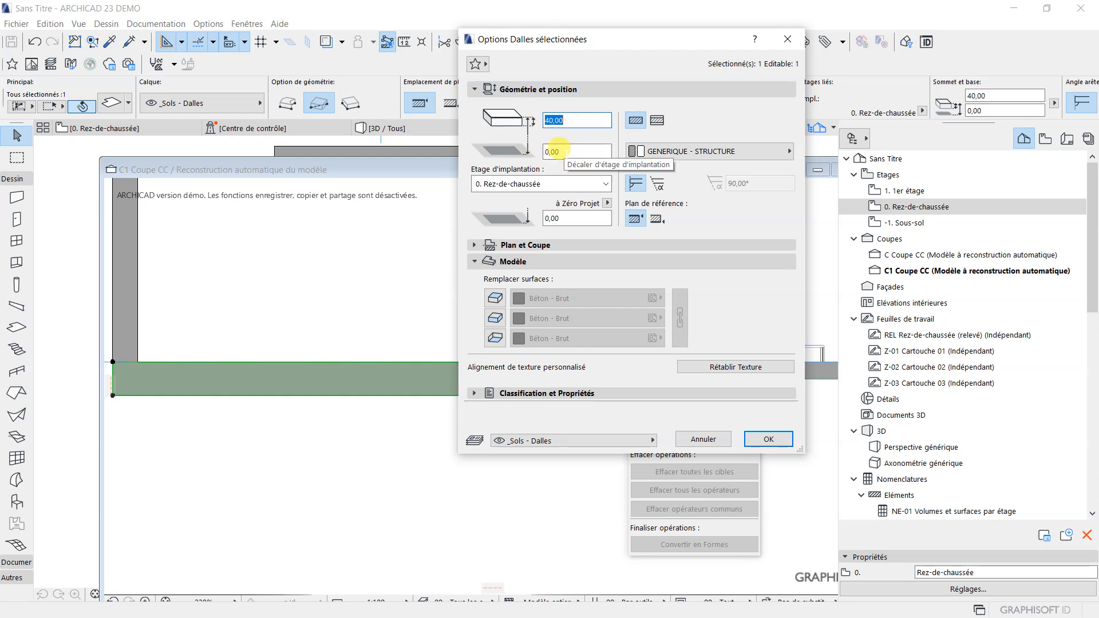
{"action": "left_click", "coordinate": [560, 152]}
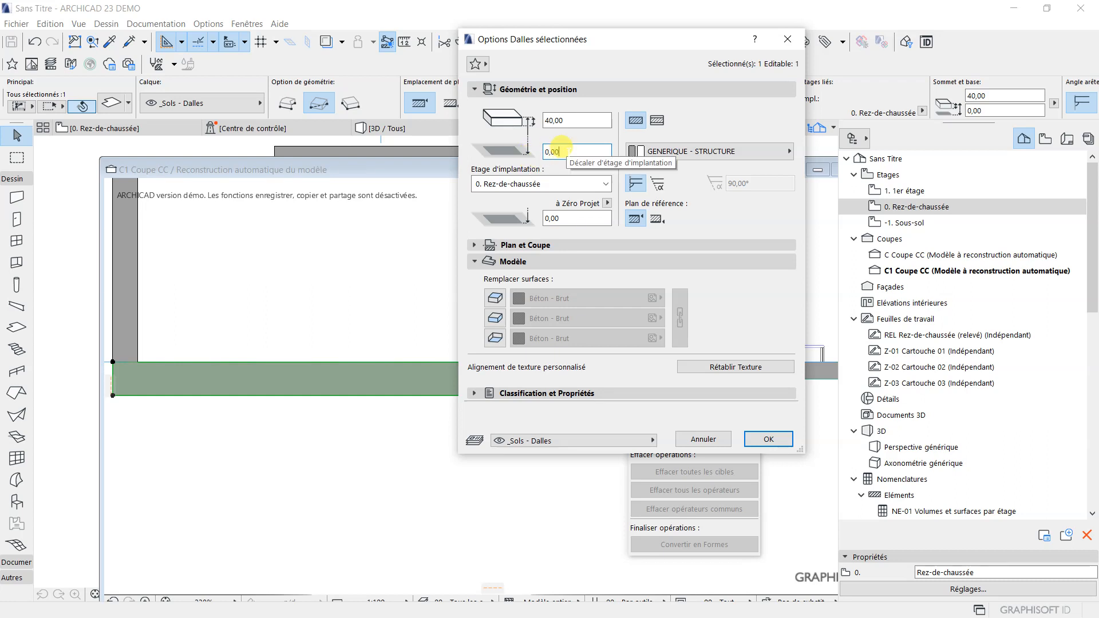
{"action": "double_click", "coordinate": [559, 151]}
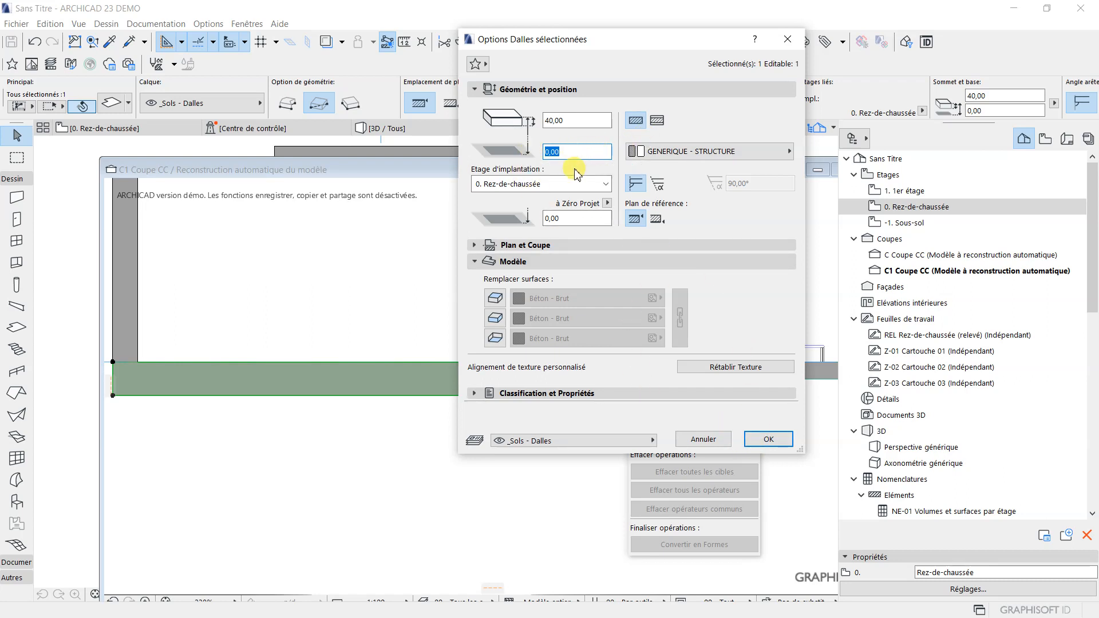
{"action": "left_click", "coordinate": [769, 439]}
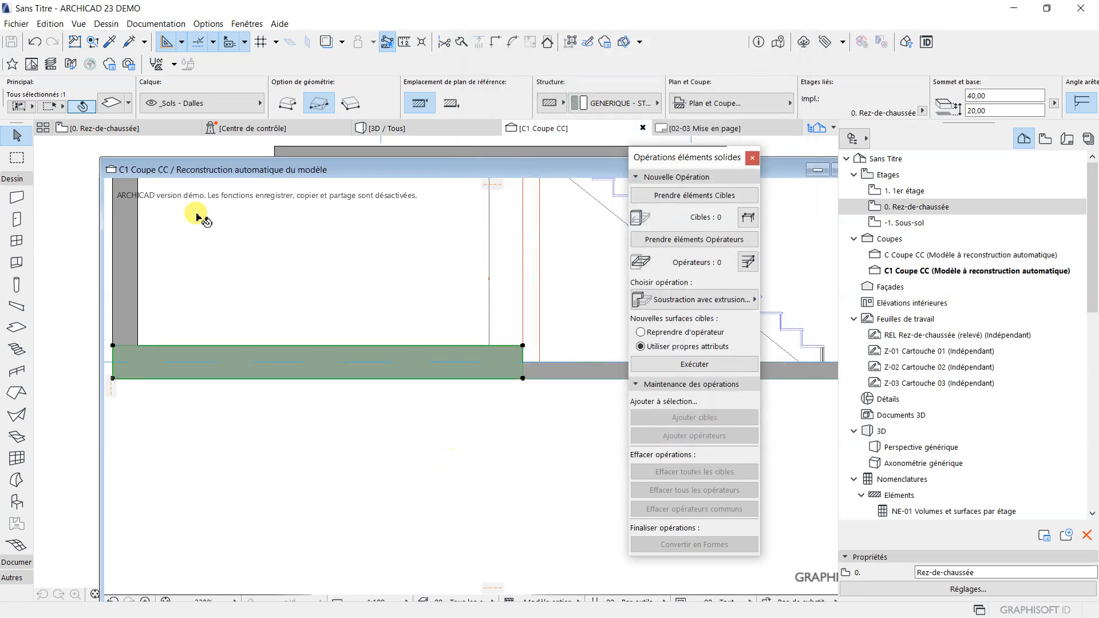
{"action": "left_click", "coordinate": [36, 42]}
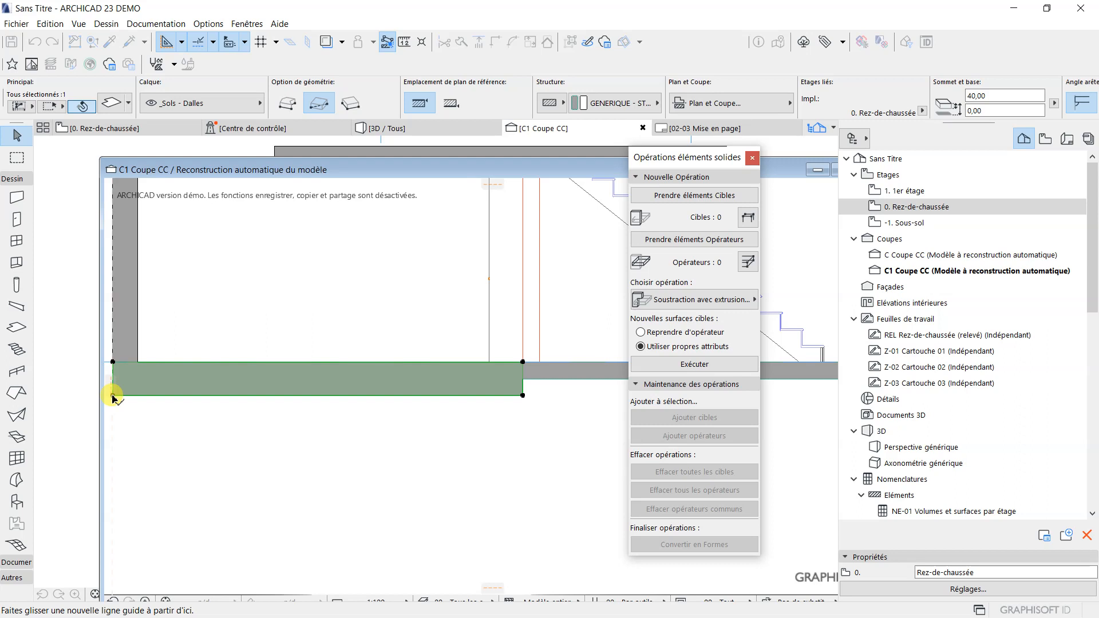
- Raise the thicker slab in the C1 section to align its underside with the neighbouring slab's underside, and review its elevation in the settings
{"action": "left_click", "coordinate": [523, 395]}
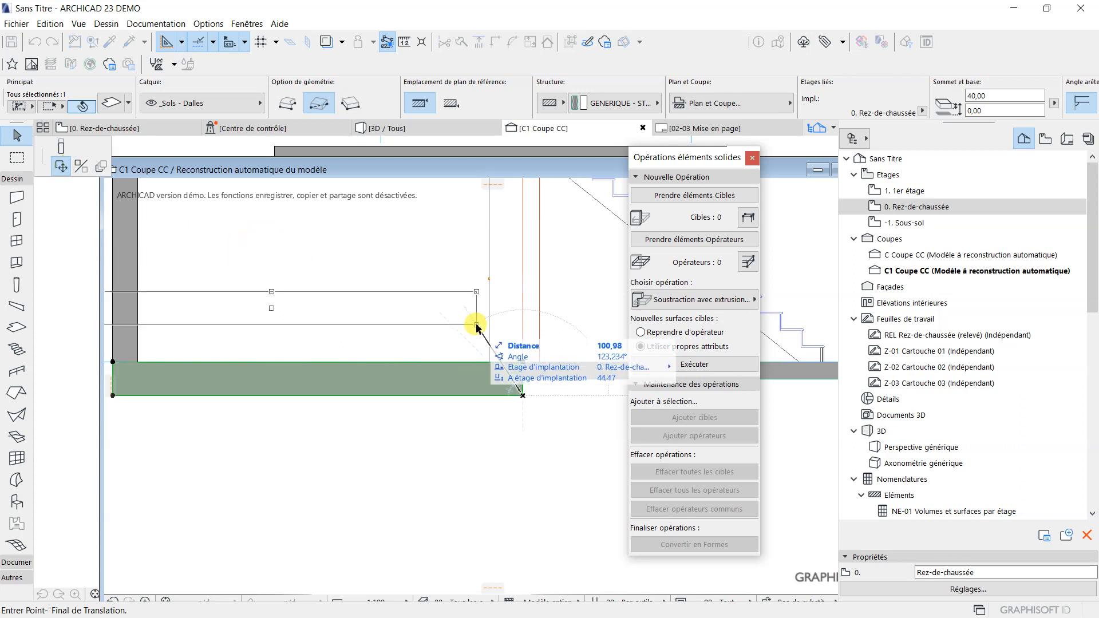
{"action": "left_click", "coordinate": [523, 380]}
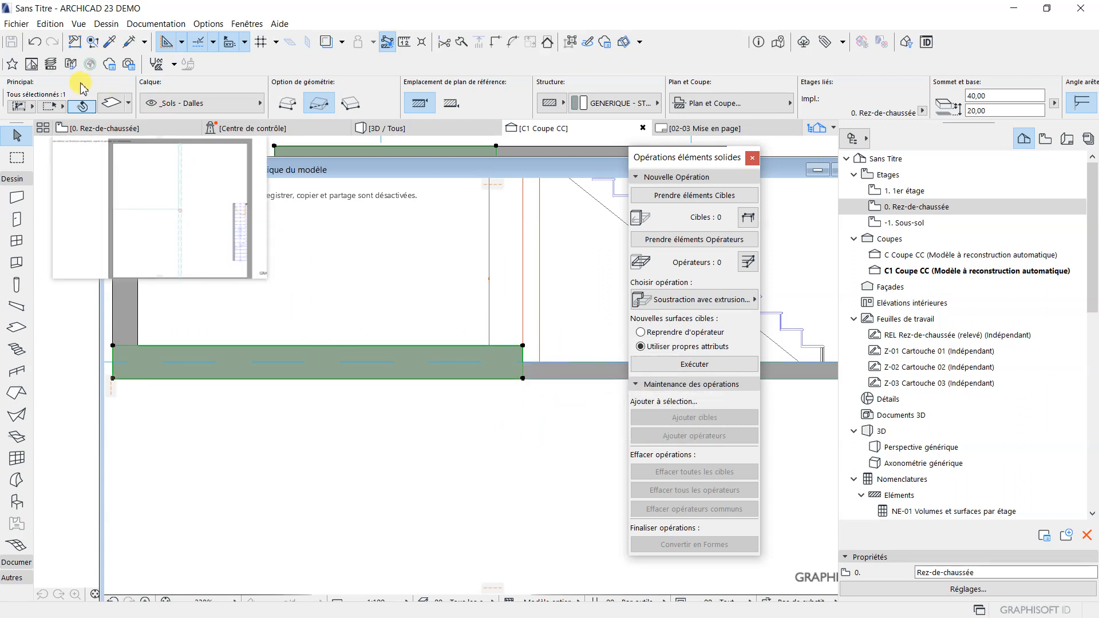
{"action": "left_click", "coordinate": [113, 104]}
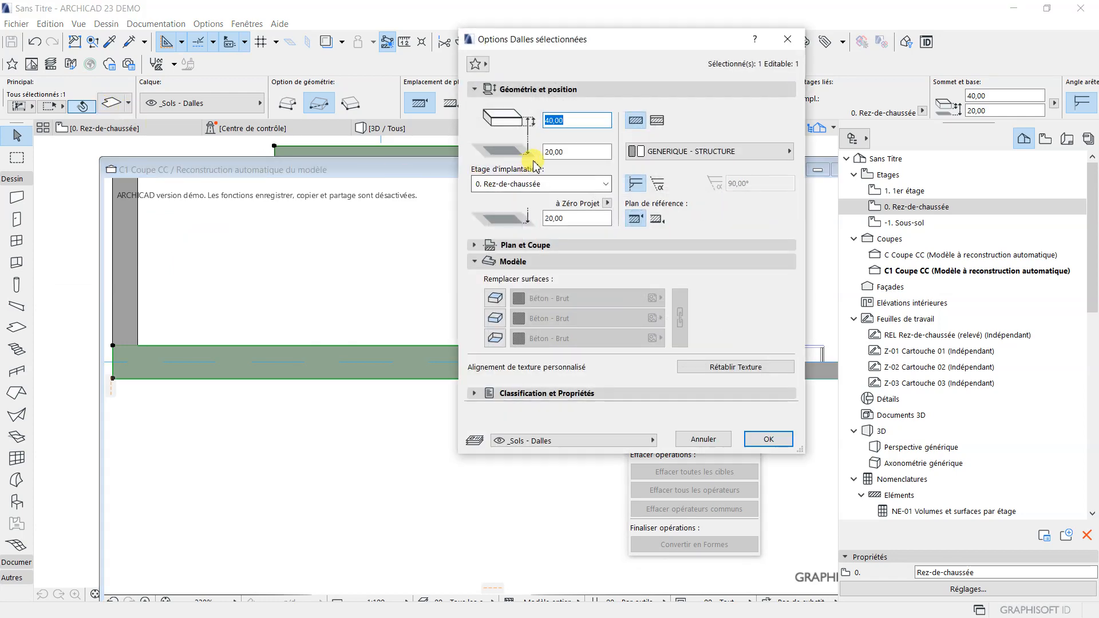
{"action": "left_click", "coordinate": [768, 439]}
- Move the C1 section window clear of the plan, return to the Rez-de-chaussée floor plan, and deselect the slab
{"action": "scroll", "coordinate": [538, 432], "scroll_direction": "down", "scroll_amount": 2}
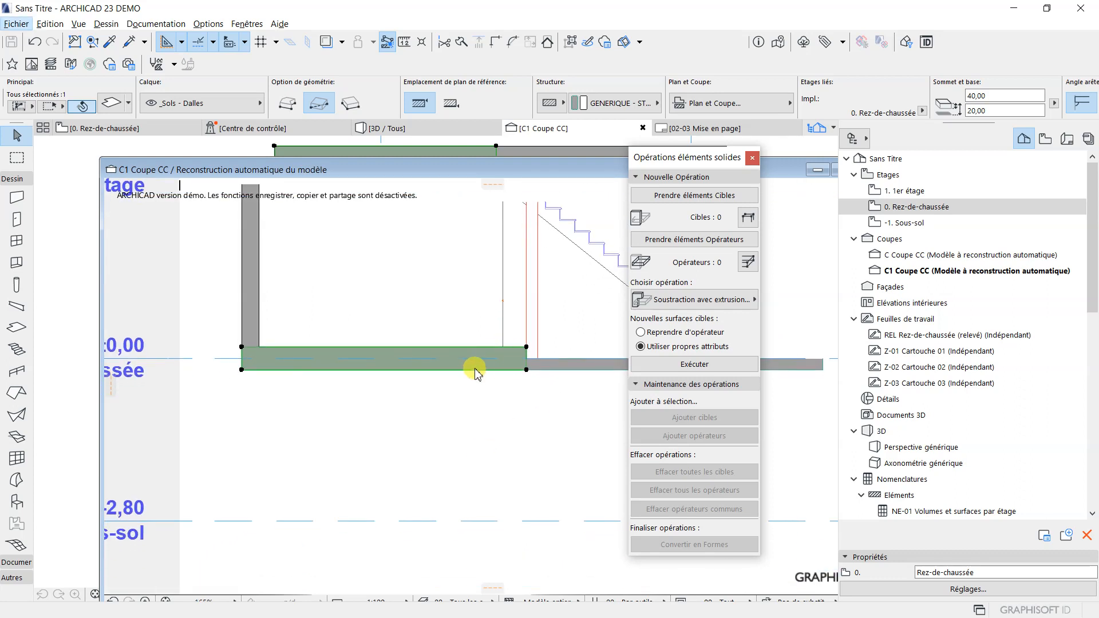
{"action": "left_click_drag", "start_coordinate": [465, 177], "coordinate": [390, 490]}
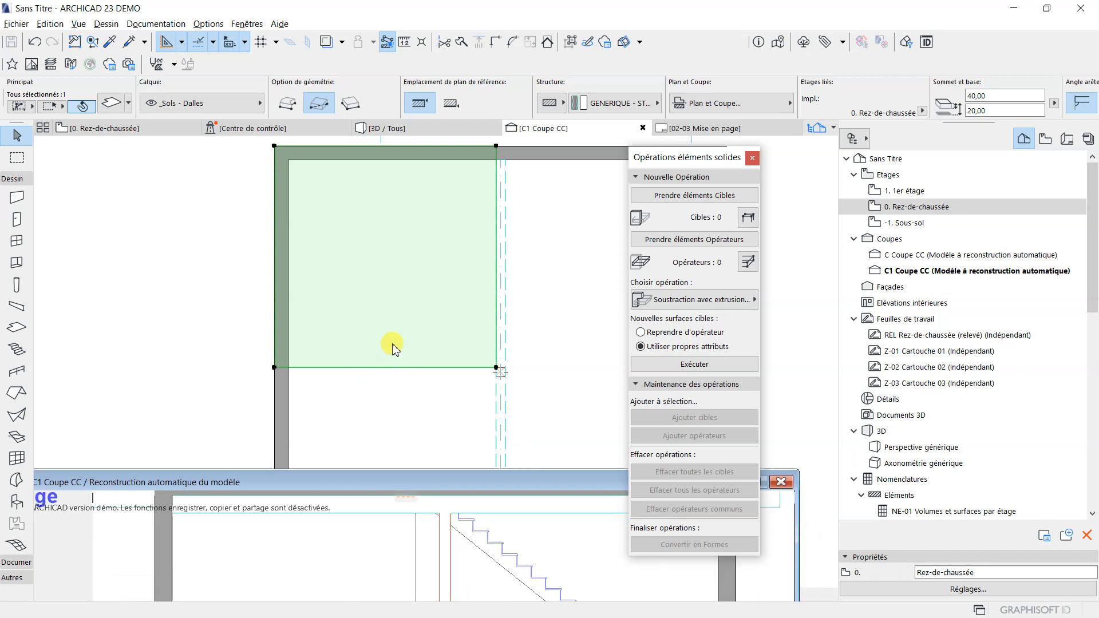
{"action": "left_click", "coordinate": [181, 290]}
{"action": "scroll", "coordinate": [407, 319], "scroll_direction": "down", "scroll_amount": 3}
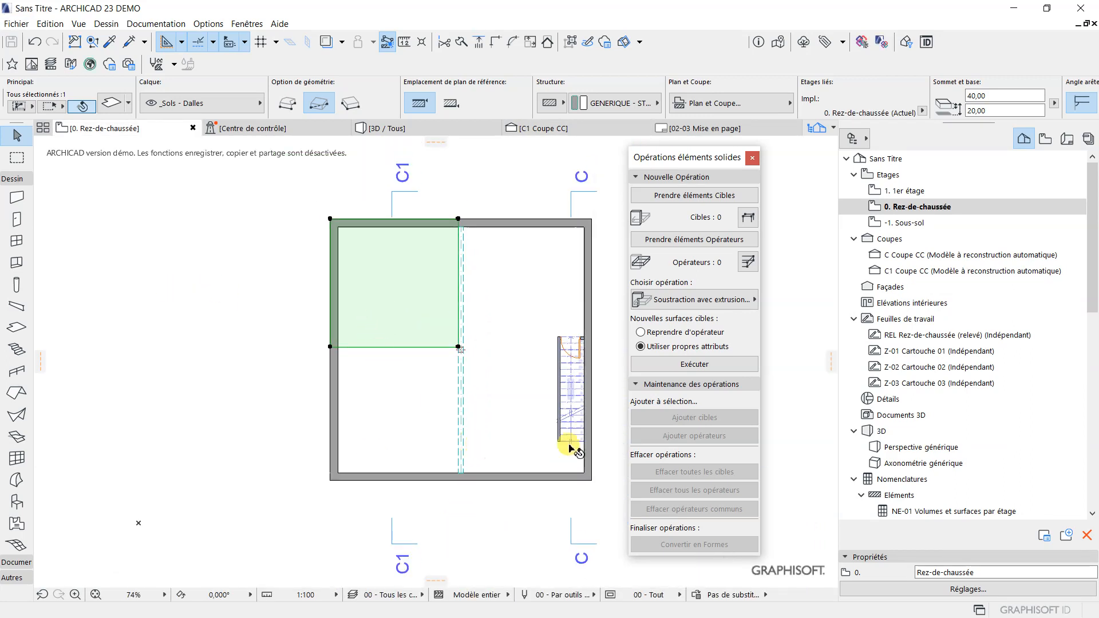
{"action": "left_click", "coordinate": [611, 283]}
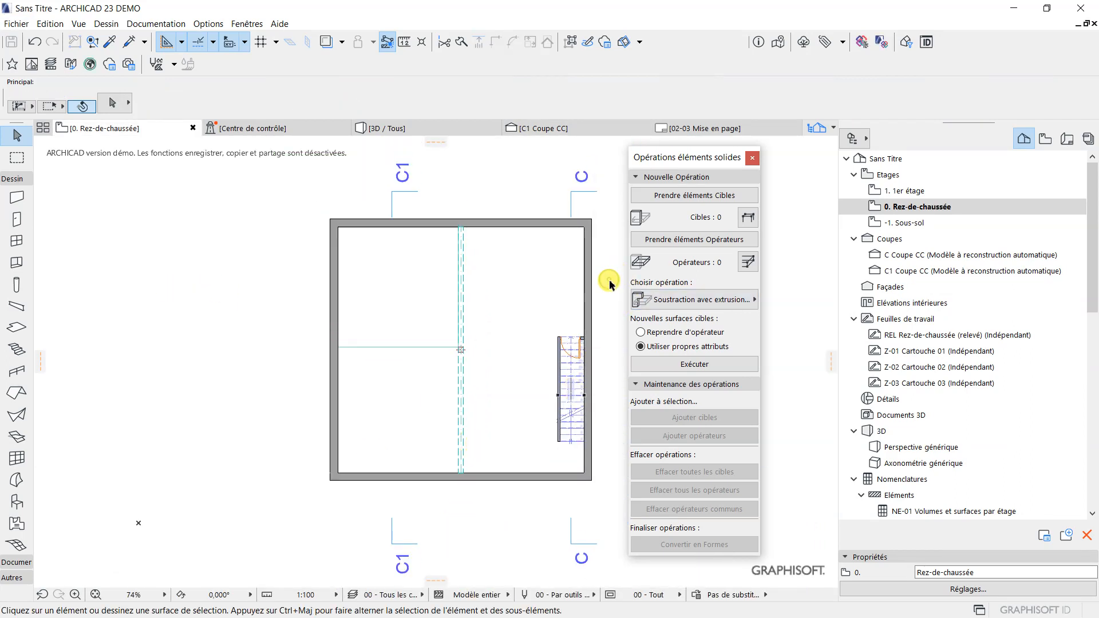